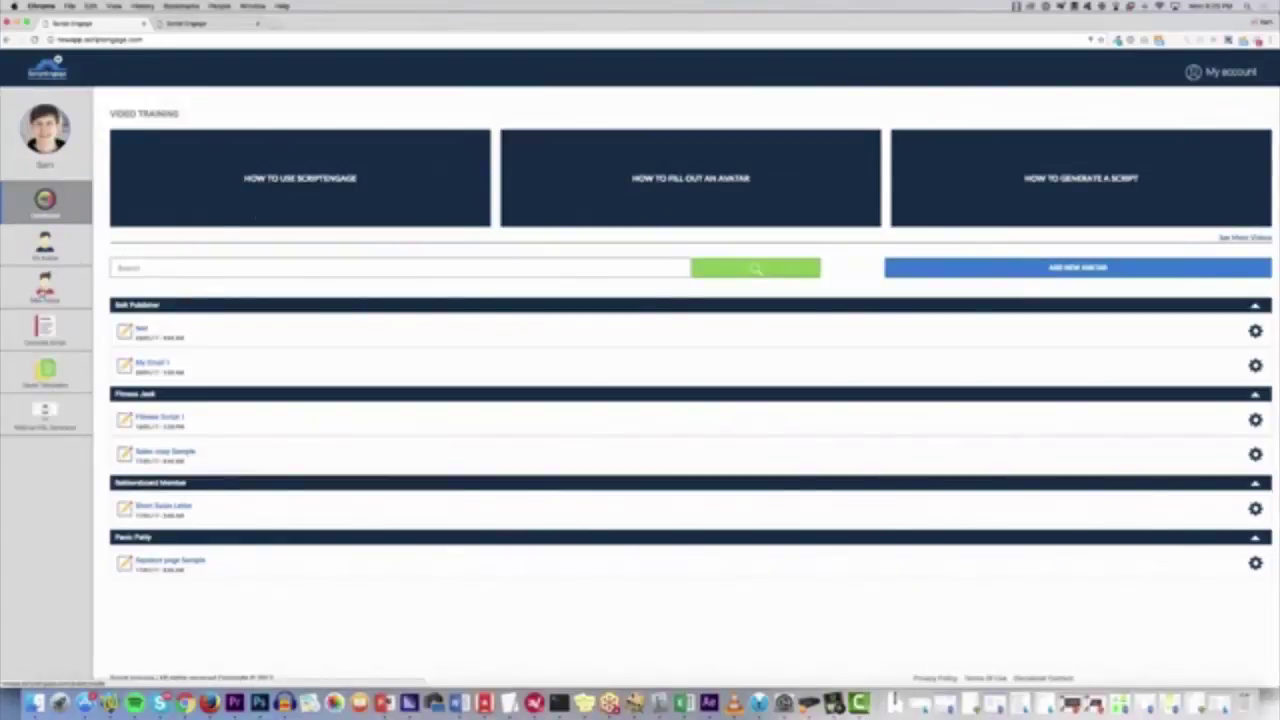
# Step: Start a new avatar profile named Fitness Avatar, with age 35 and gender set to Both
pyautogui.click(43, 294)
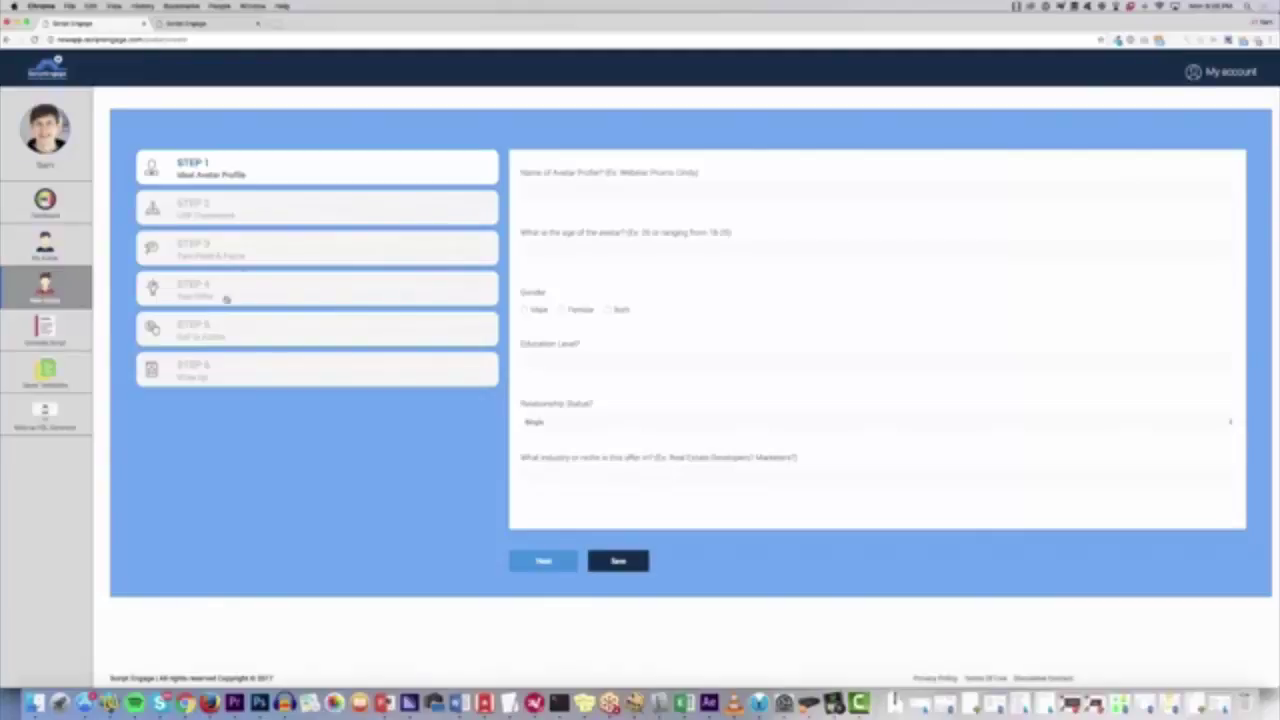
pyautogui.click(607, 310)
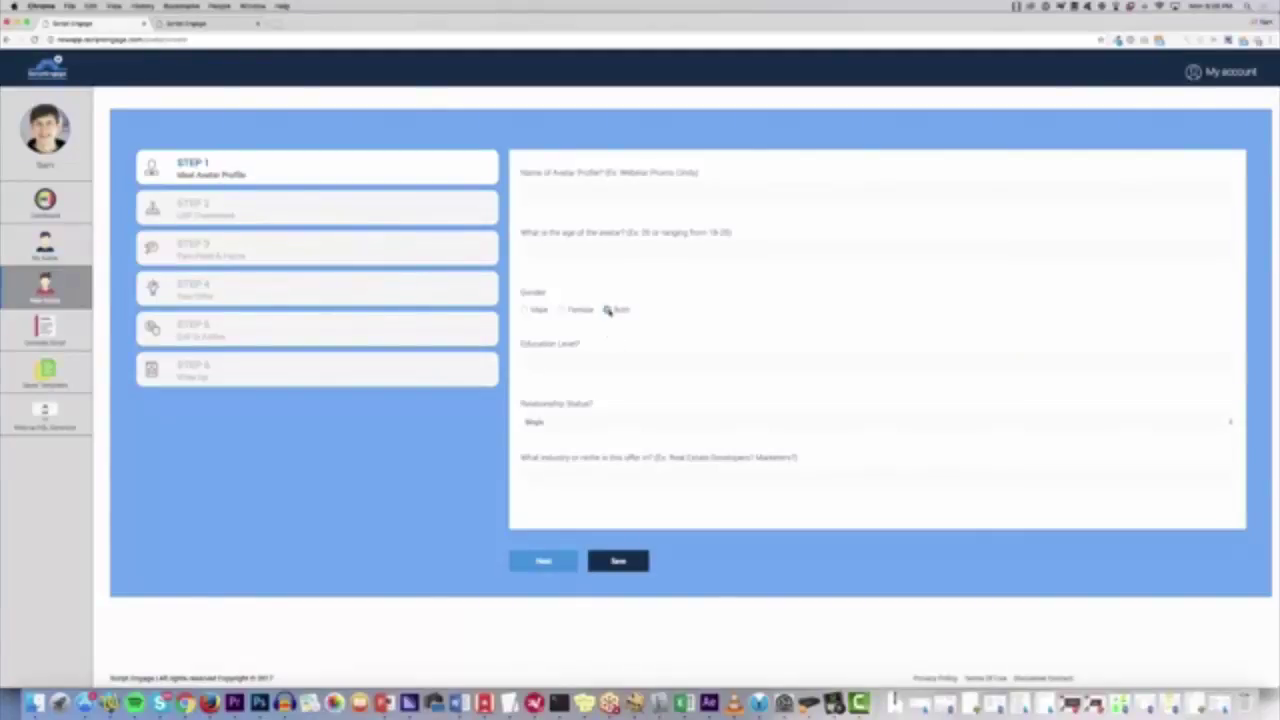
pyautogui.click(589, 251)
pyautogui.write('35')
pyautogui.click(652, 194)
pyautogui.write('Fig')
pyautogui.write('ness')
pyautogui.write(' Avat')
pyautogui.write('ar')
# Step: Set the avatar's education level to college and its industry to Fitness, then continue to the USP Framework questions
pyautogui.click(552, 360)
pyautogui.write('college')
pyautogui.click(528, 420)
pyautogui.click(545, 474)
pyautogui.write('Fitness')
pyautogui.click(540, 561)
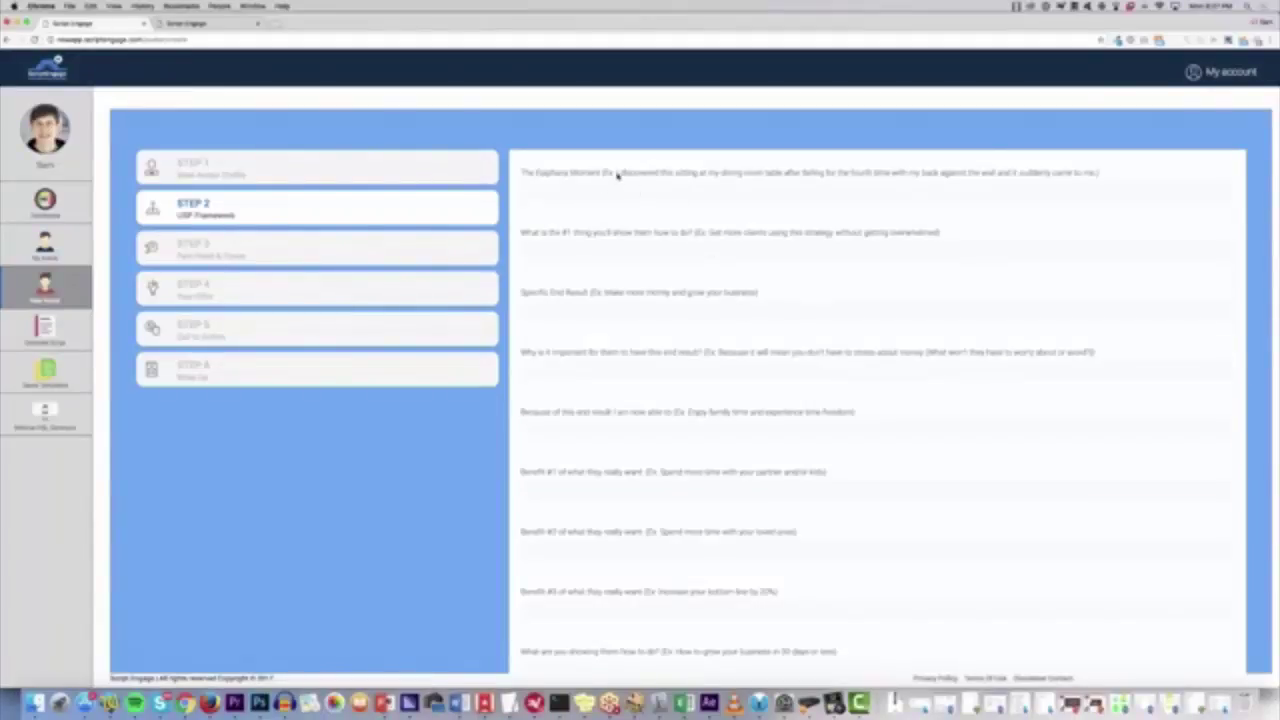
# Step: Examine the example answers for the epiphany moment, the #1 thing taught and the specific end result in the USP Framework
pyautogui.moveTo(617, 175); pyautogui.dragTo(1097, 177)
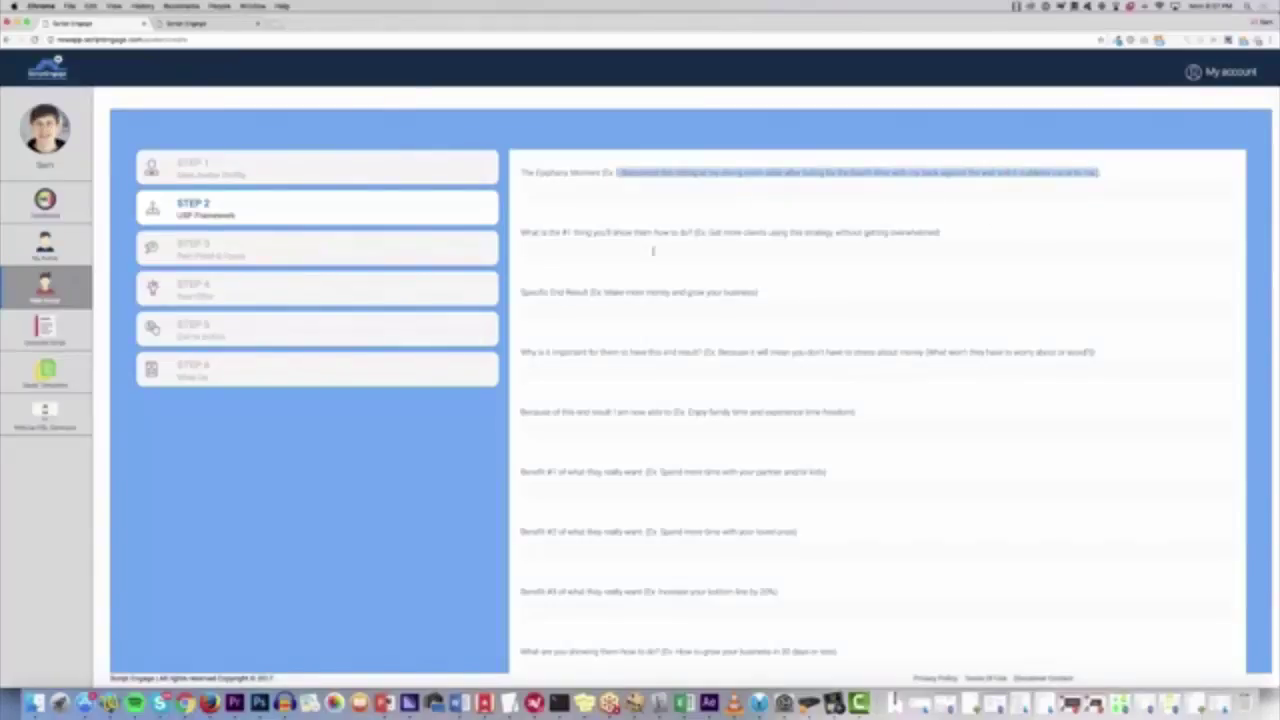
pyautogui.moveTo(708, 235); pyautogui.dragTo(935, 235)
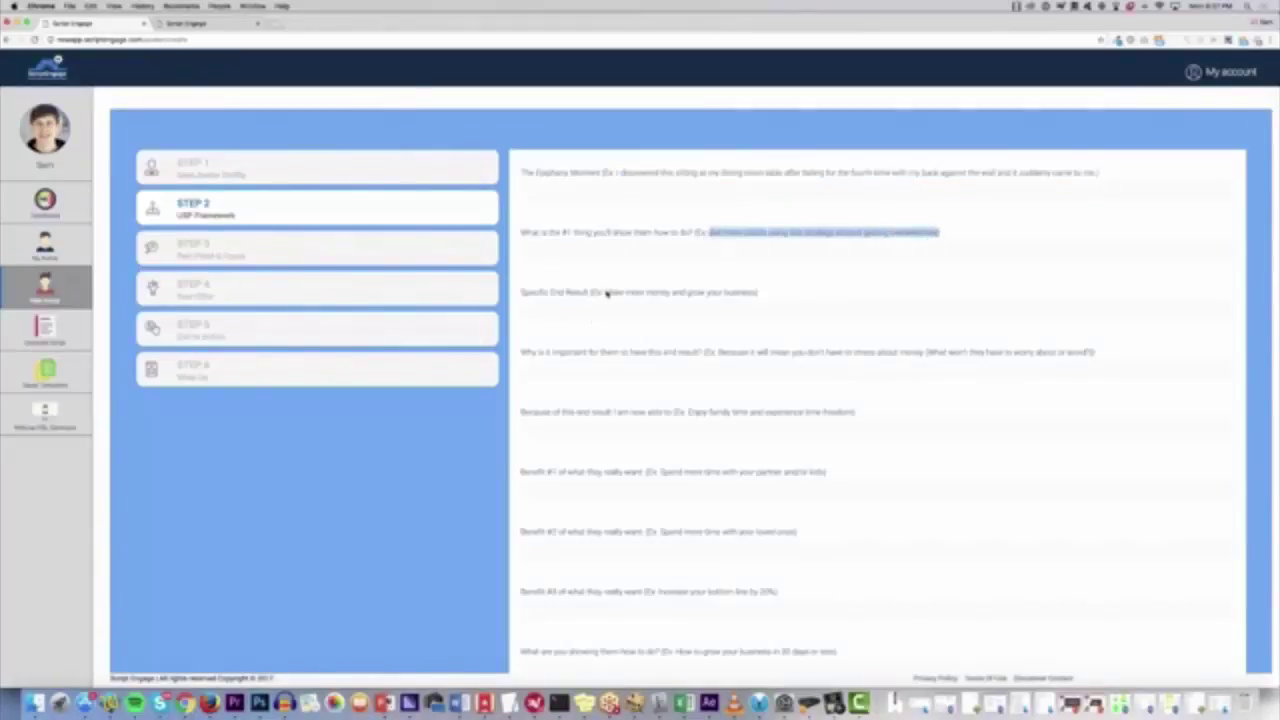
pyautogui.moveTo(604, 292); pyautogui.dragTo(755, 294)
pyautogui.click(728, 302)
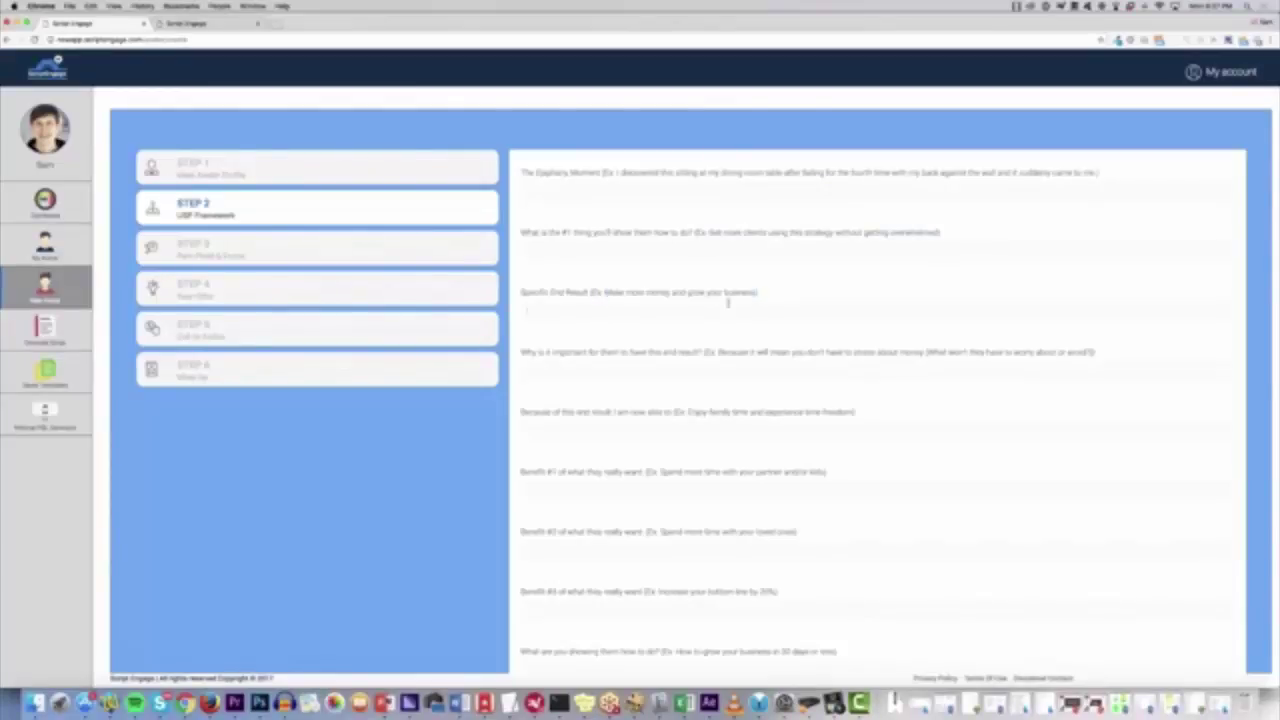
pyautogui.click(654, 195)
pyautogui.scroll(-1, 654, 230)
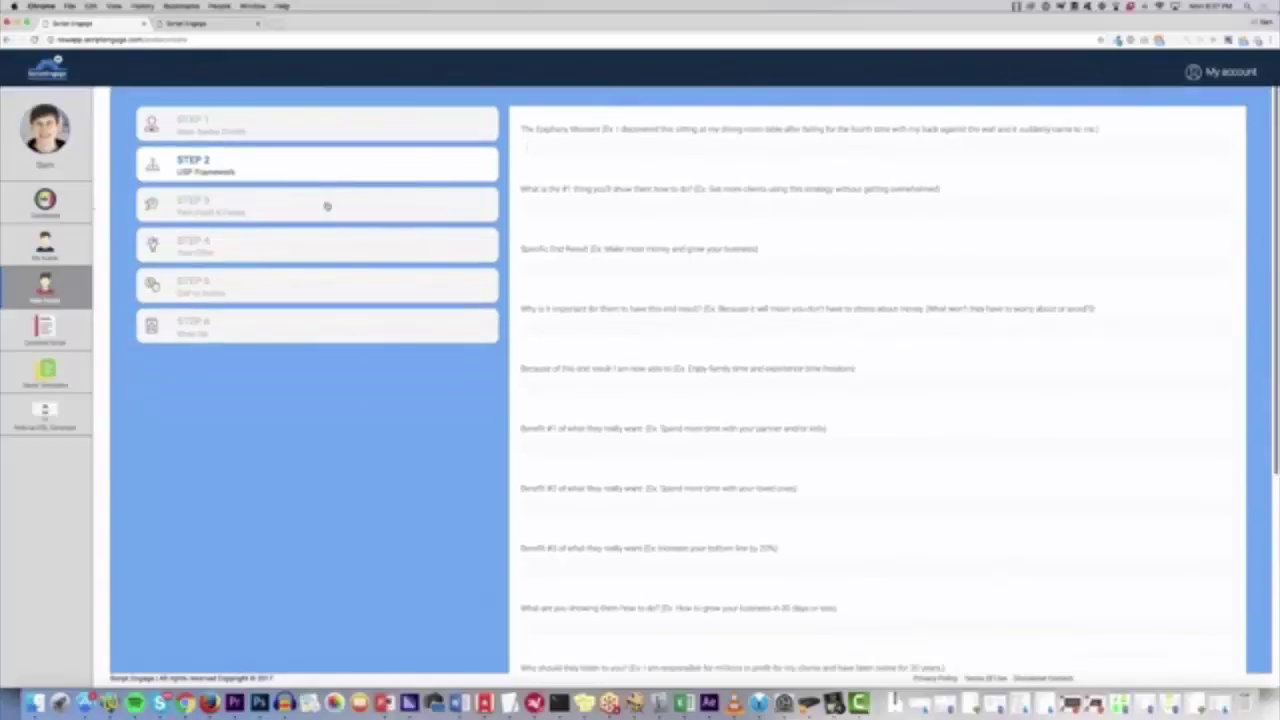
# Step: Open the existing Fitness Jack avatar for editing and go to its USP Framework answers
pyautogui.click(74, 236)
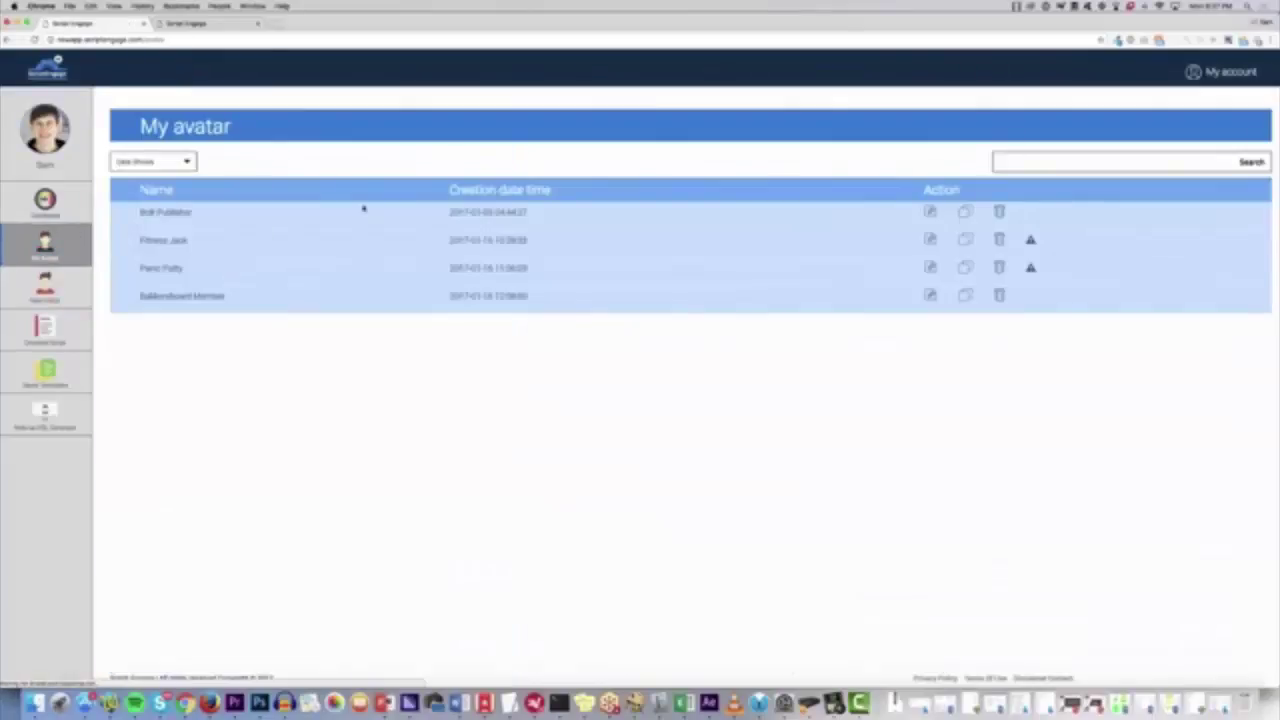
pyautogui.click(930, 240)
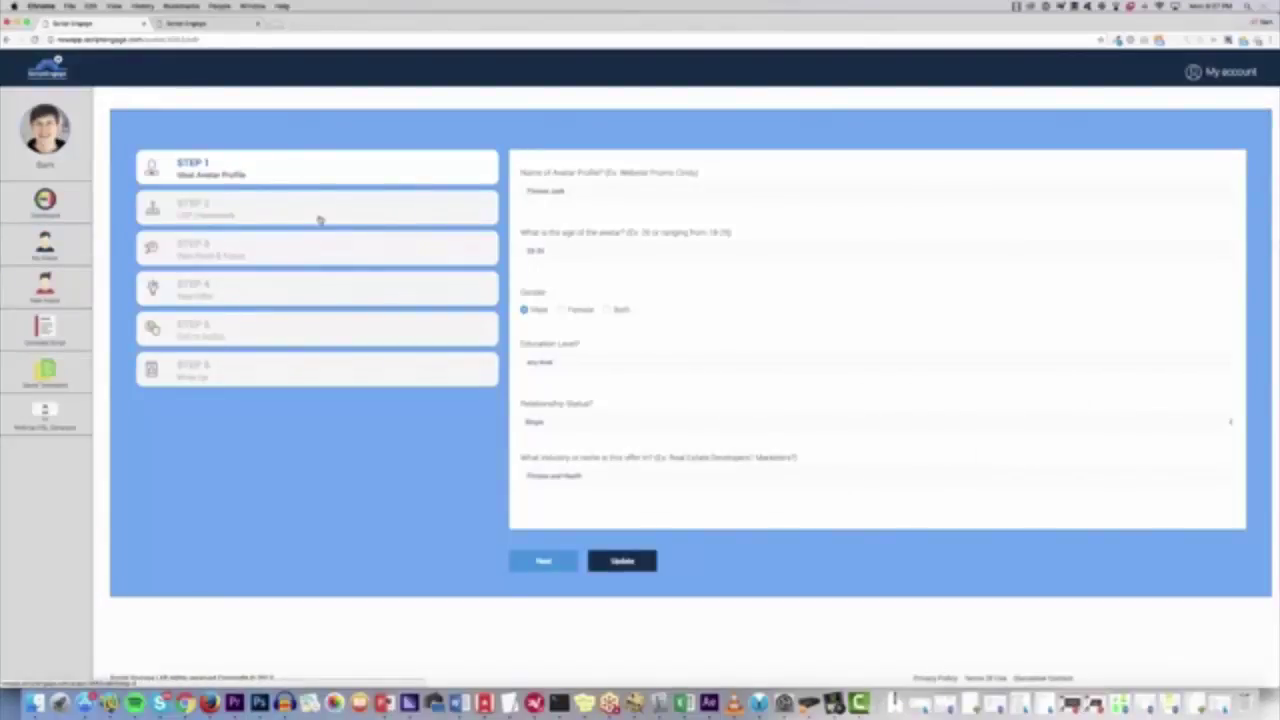
pyautogui.click(319, 213)
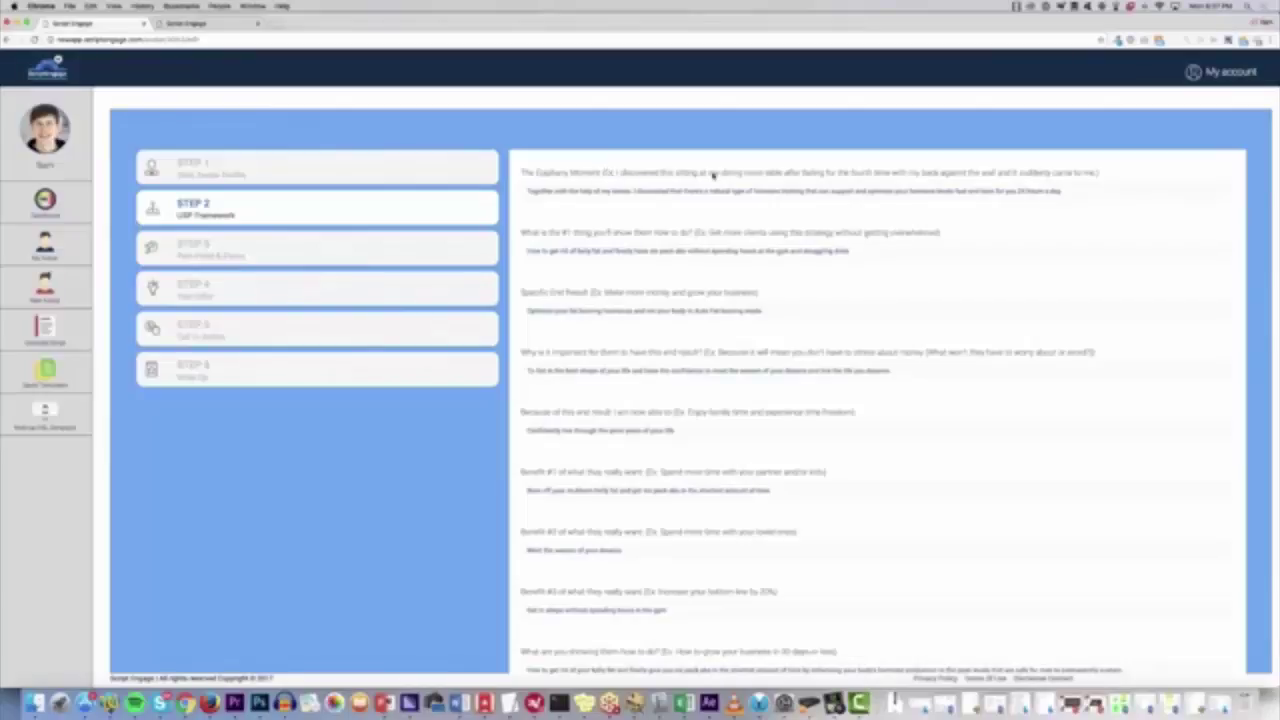
# Step: Delete the introductory phrase before "I discovered" in the Epiphany Moment answer
pyautogui.scroll(-1, 736, 200)
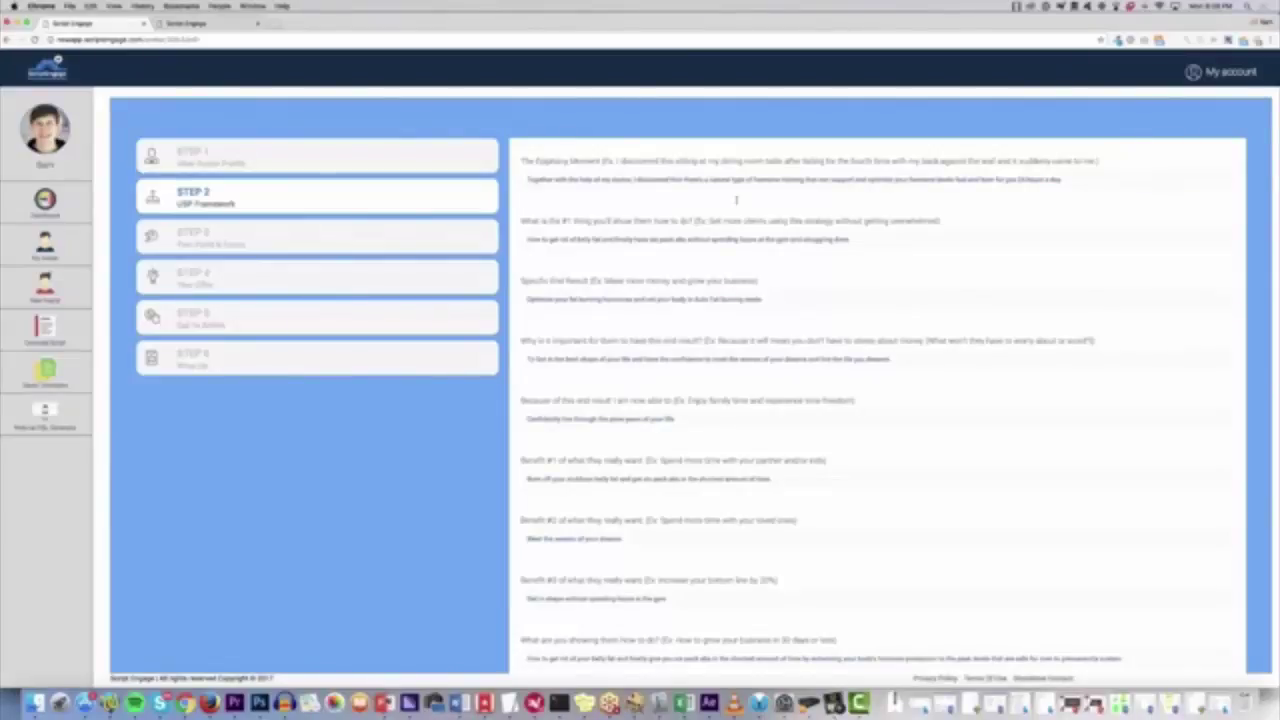
pyautogui.moveTo(627, 180); pyautogui.dragTo(522, 175)
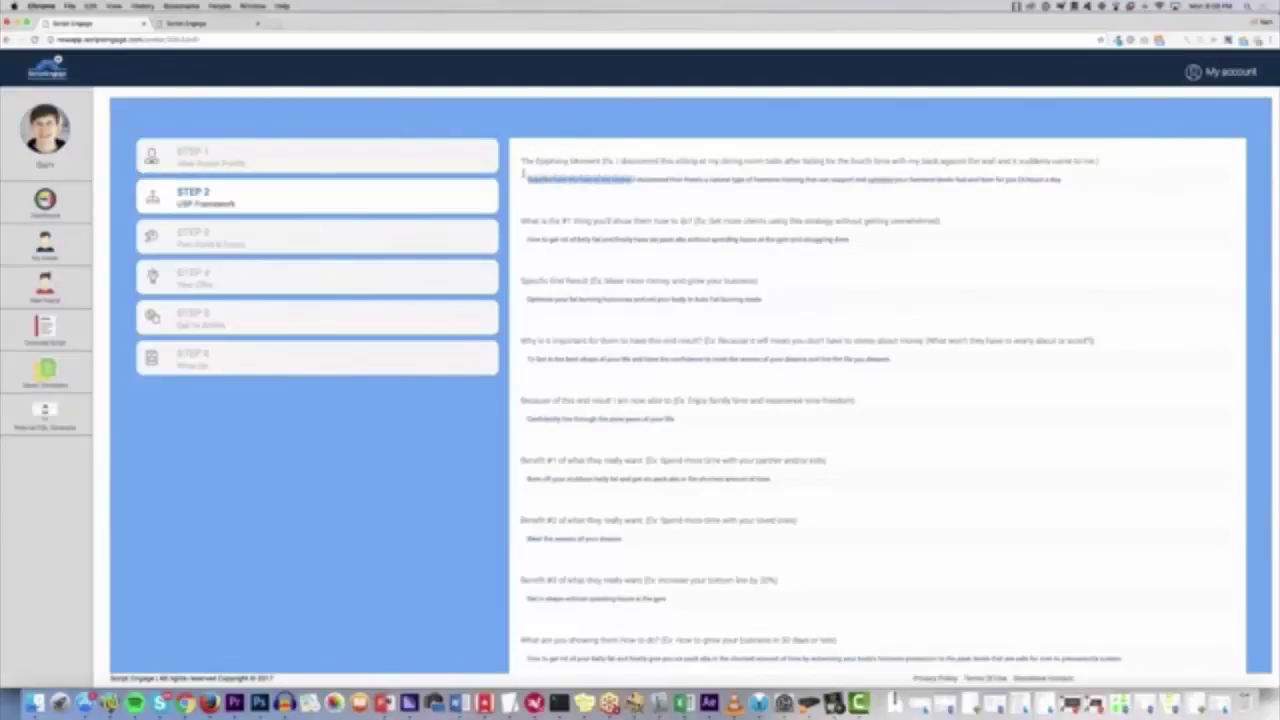
pyautogui.press('BackSpace')
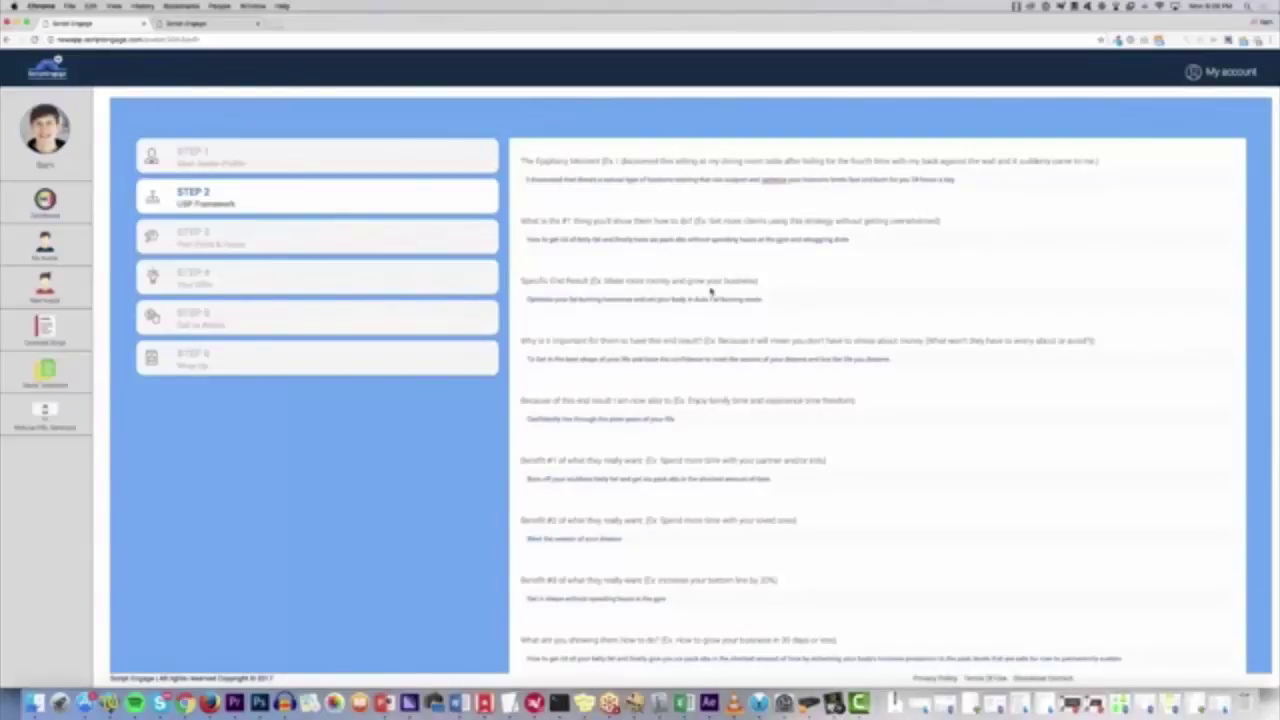
# Step: Review the remaining USP Framework answers, then examine the #1 pain answer in Pain Point & Focus
pyautogui.scroll(-3, 711, 291)
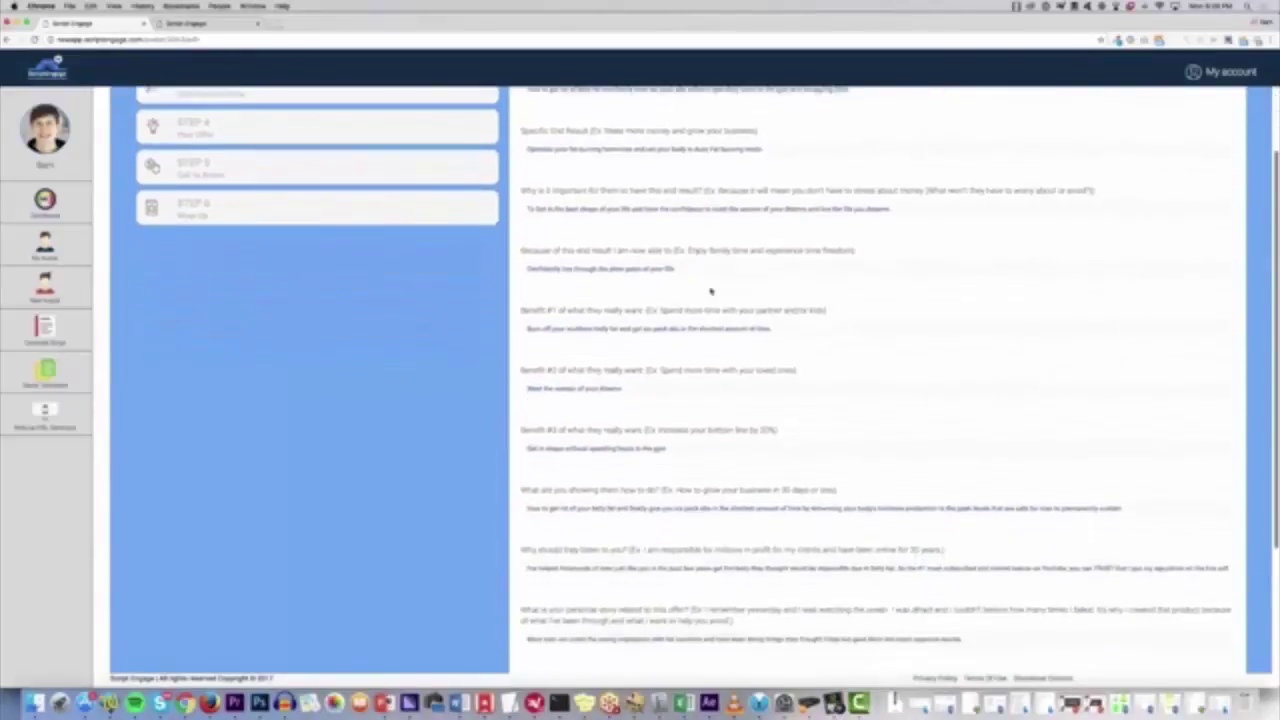
pyautogui.scroll(-4, 711, 291)
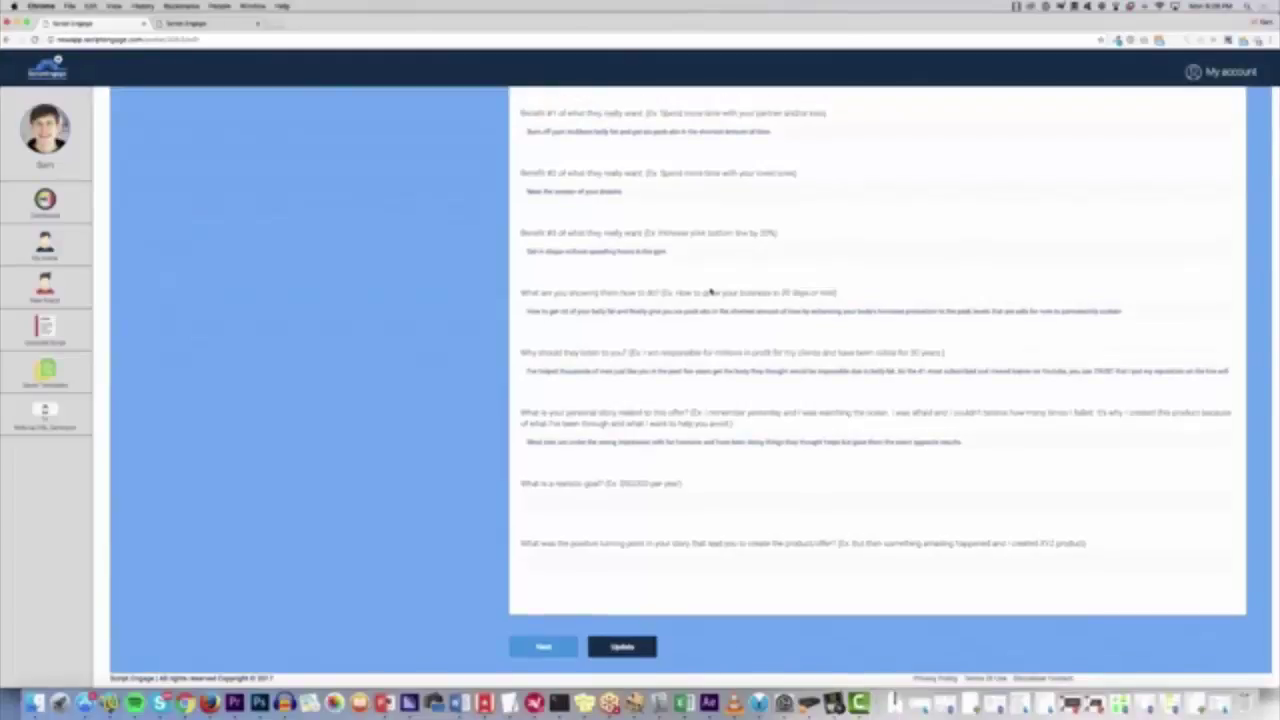
pyautogui.scroll(3, 711, 291)
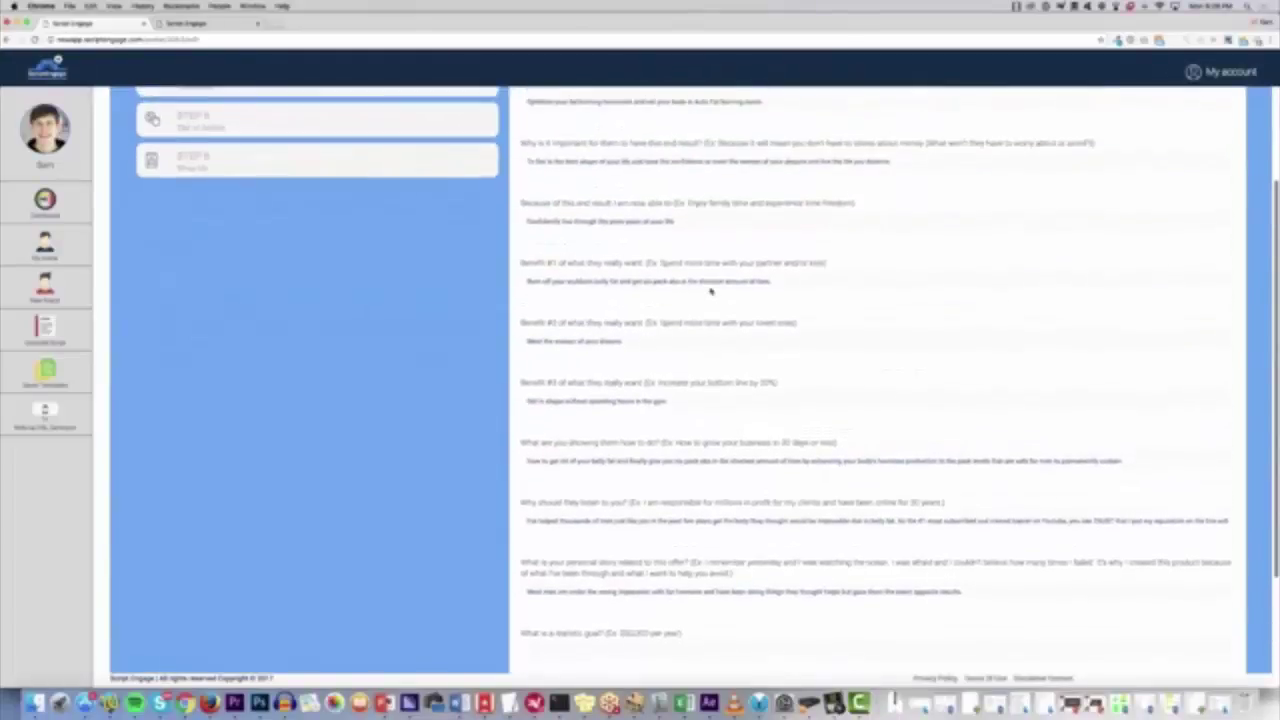
pyautogui.scroll(4, 711, 291)
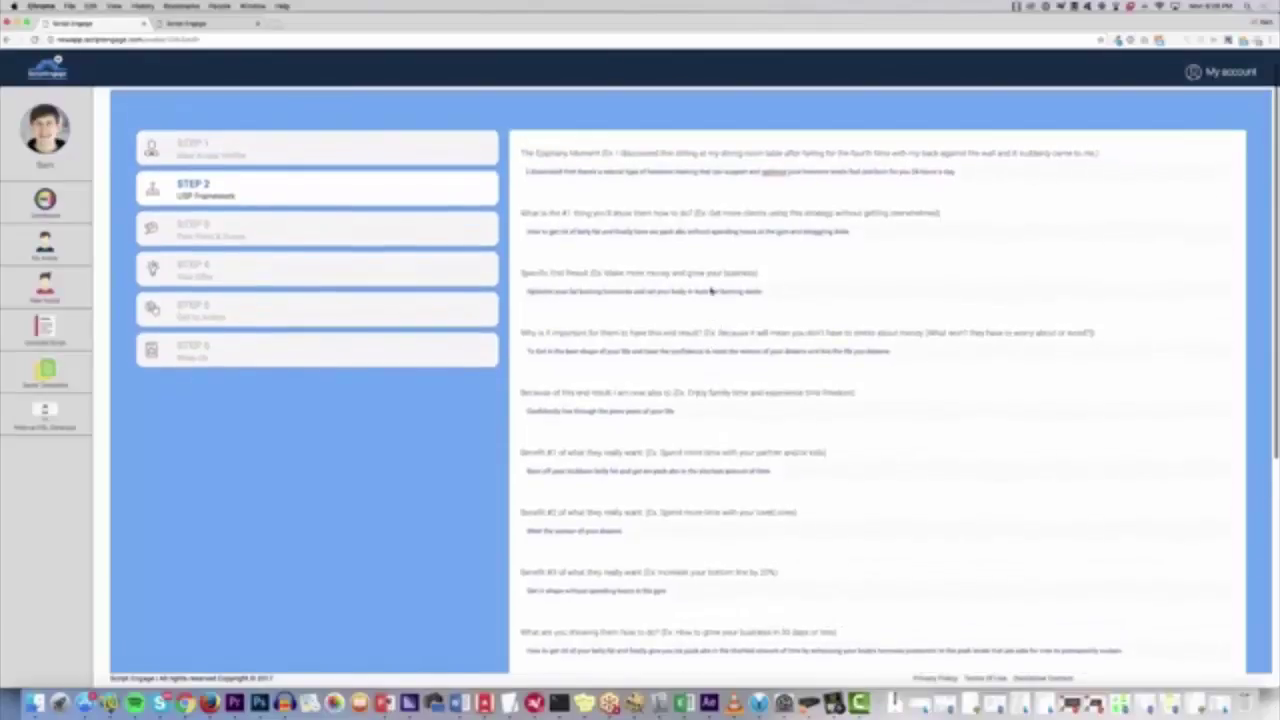
pyautogui.click(394, 237)
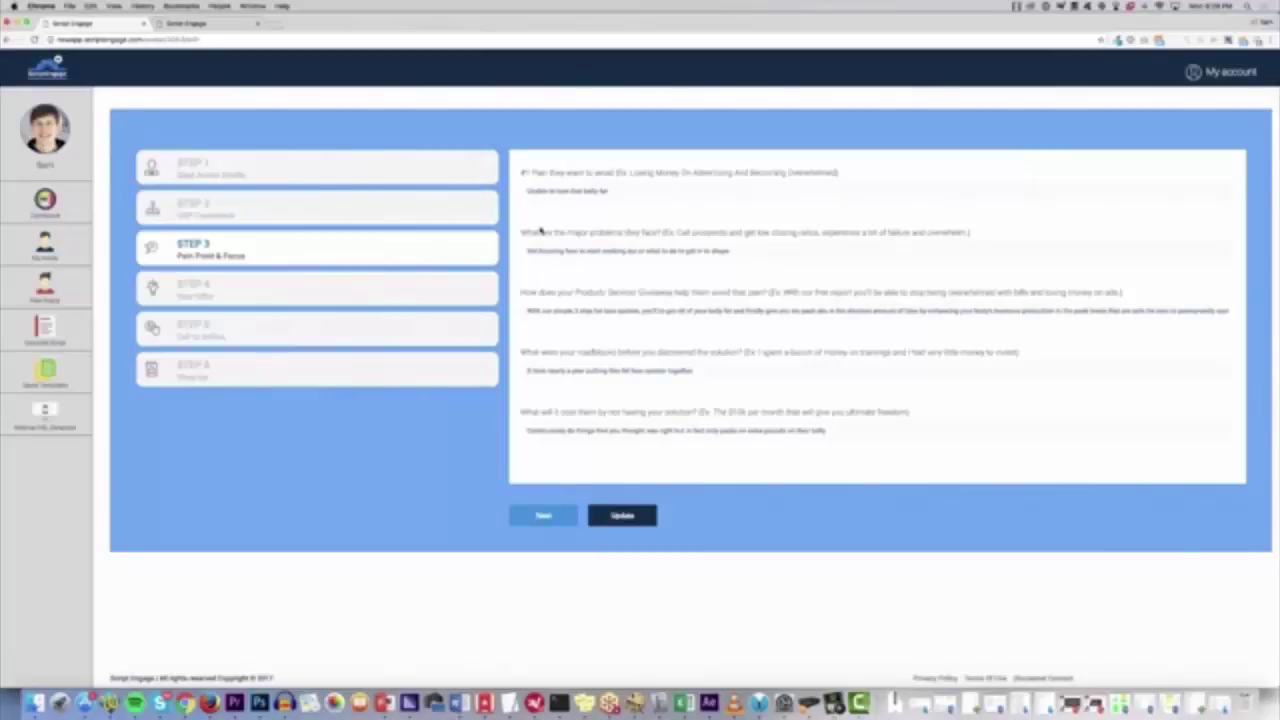
pyautogui.tripleClick(570, 187)
pyautogui.click(590, 191)
pyautogui.moveTo(605, 190); pyautogui.dragTo(668, 185)
# Step: Review the Your Offer answers, covering product name, offer type, price, upsell, guarantee, bonuses and testimonials
pyautogui.click(240, 285)
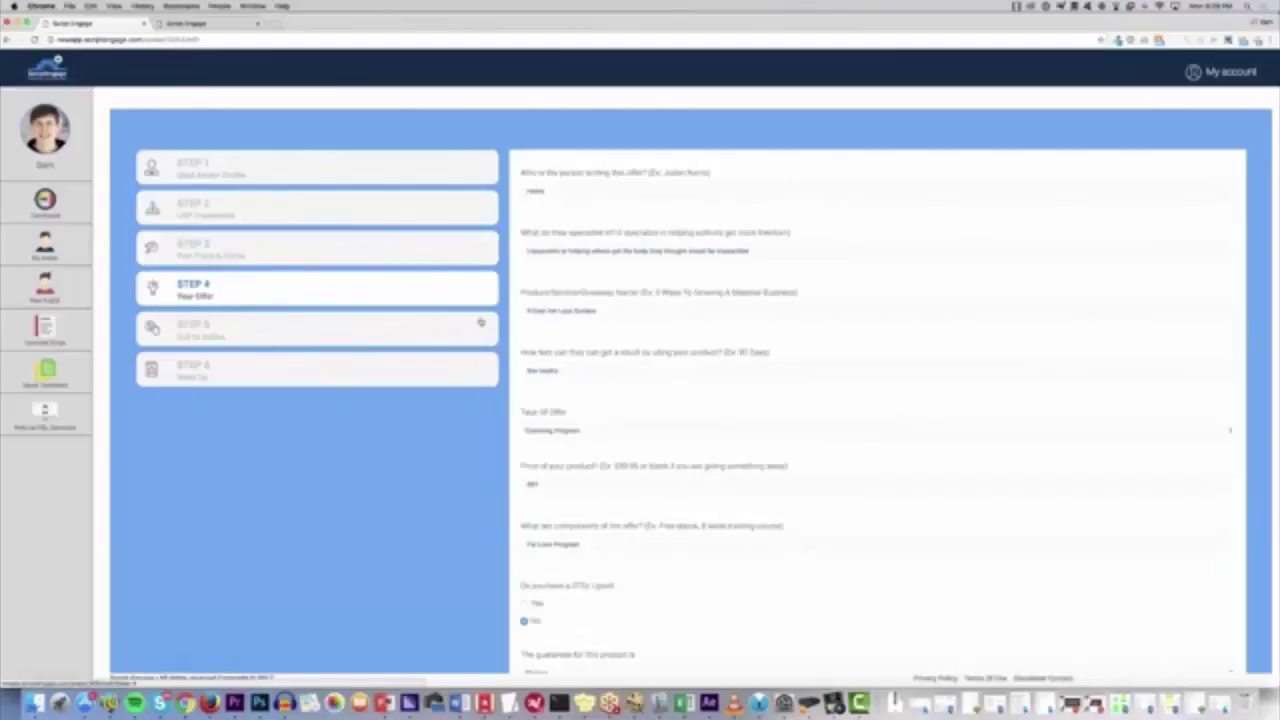
pyautogui.scroll(-6, 637, 343)
pyautogui.scroll(-2, 637, 343)
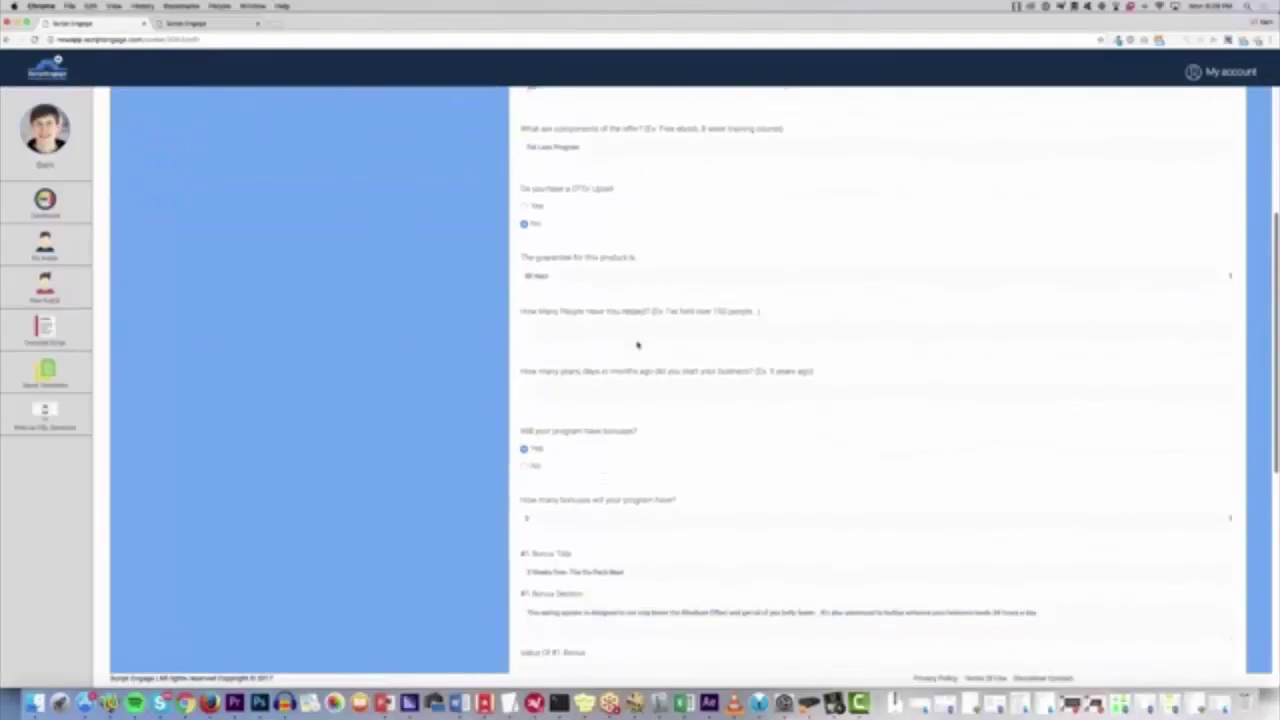
pyautogui.scroll(-8, 637, 345)
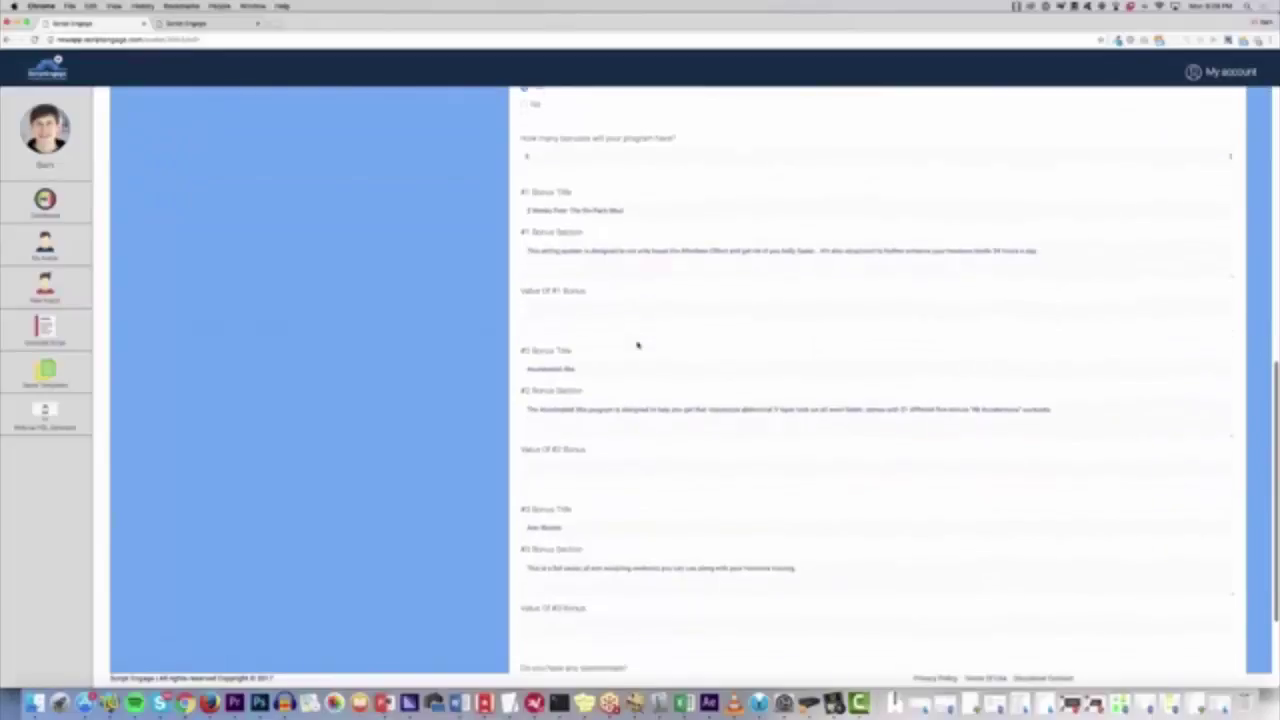
pyautogui.scroll(-3, 637, 345)
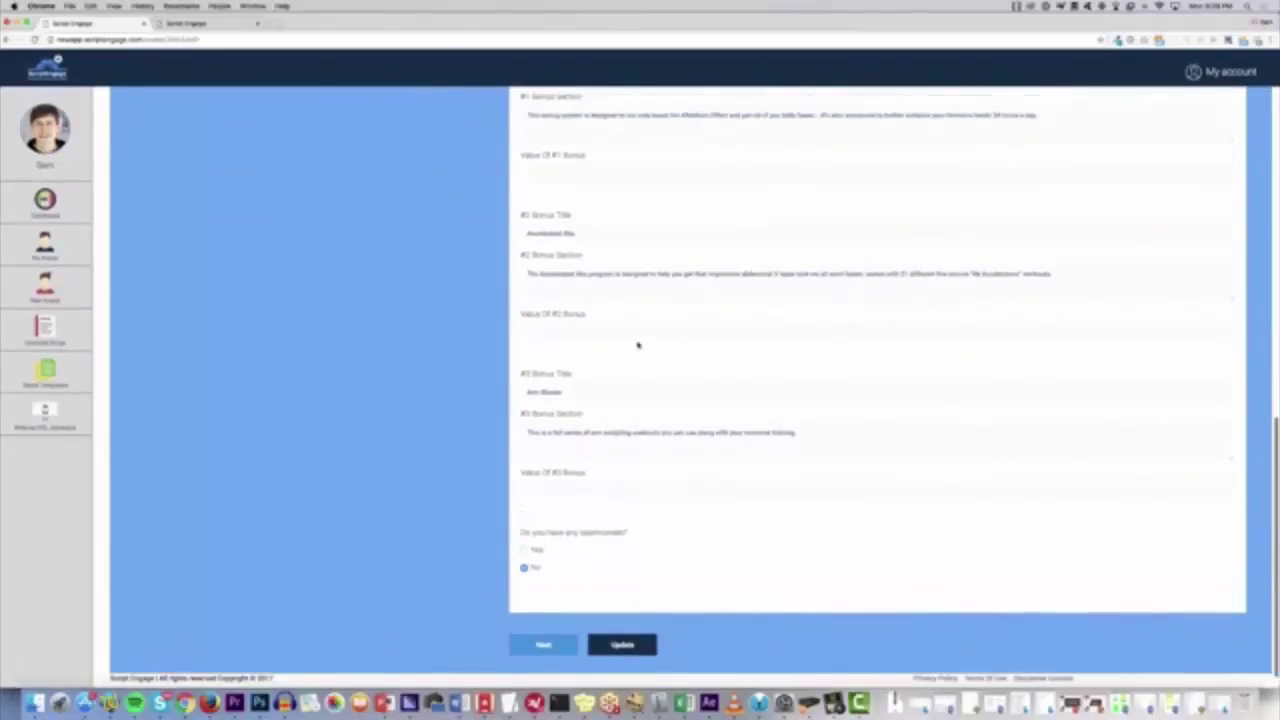
pyautogui.scroll(7, 637, 345)
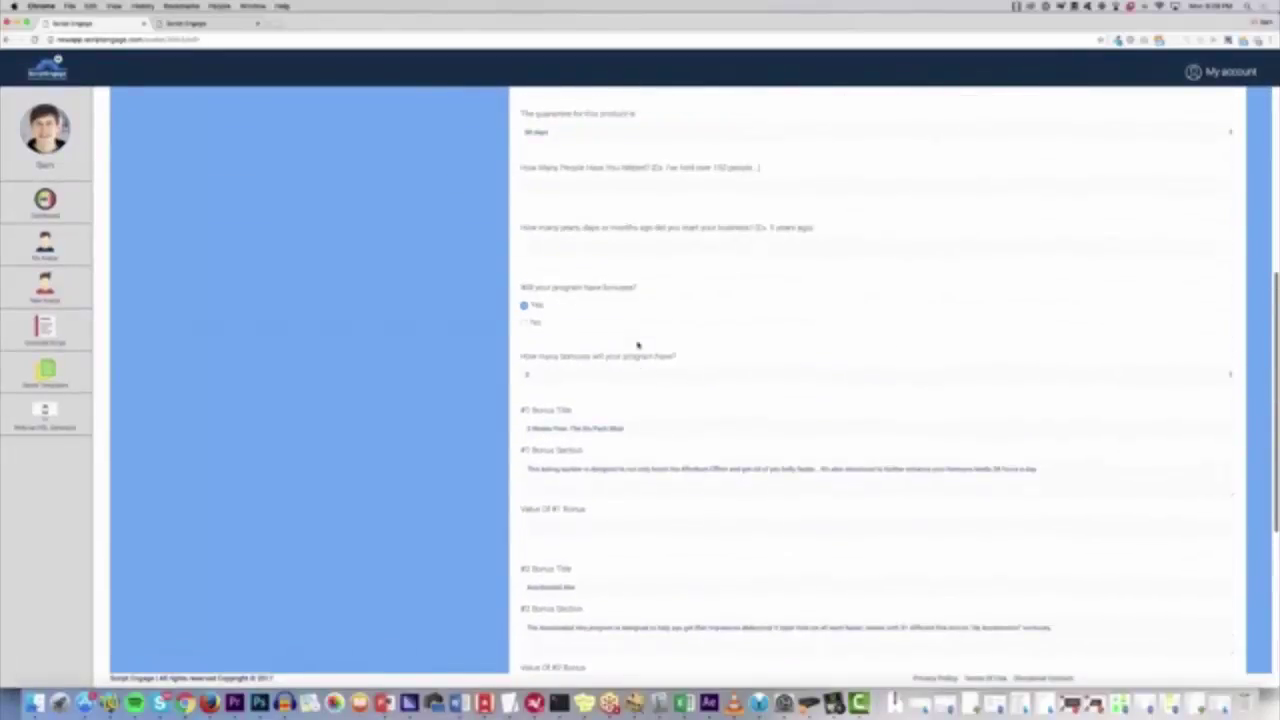
pyautogui.scroll(5, 637, 345)
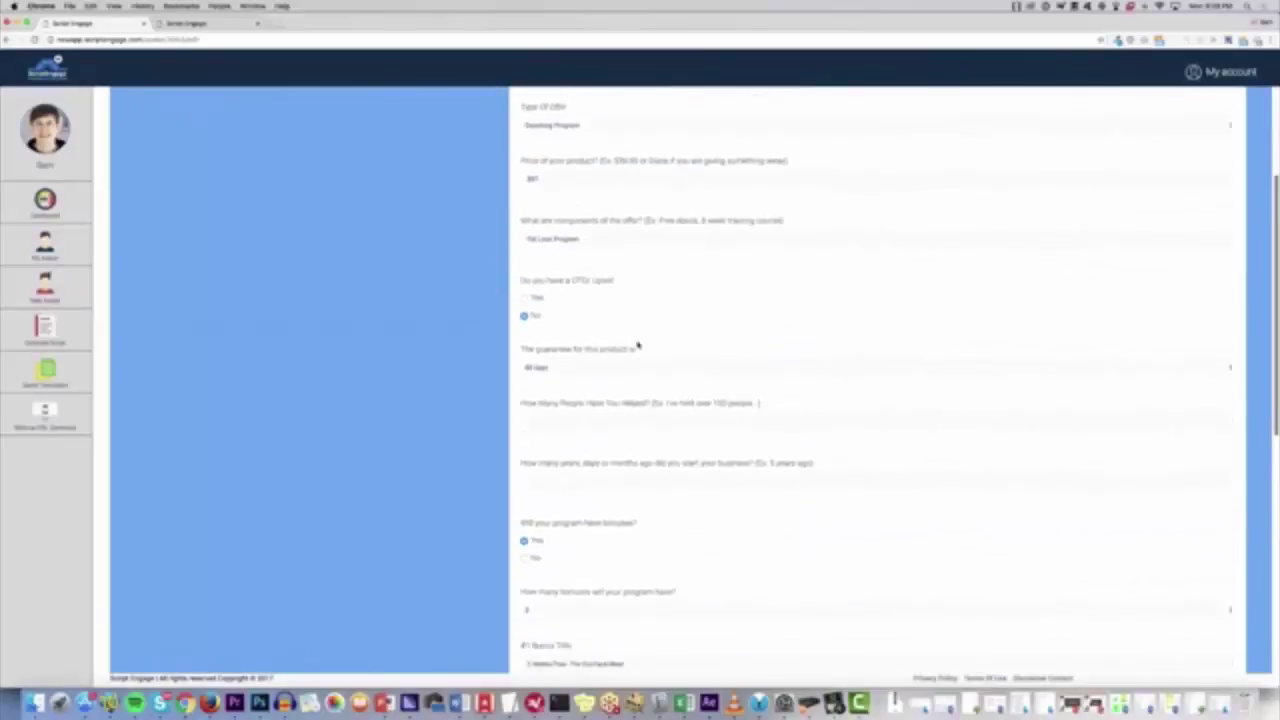
pyautogui.scroll(-2, 637, 345)
pyautogui.scroll(3, 637, 345)
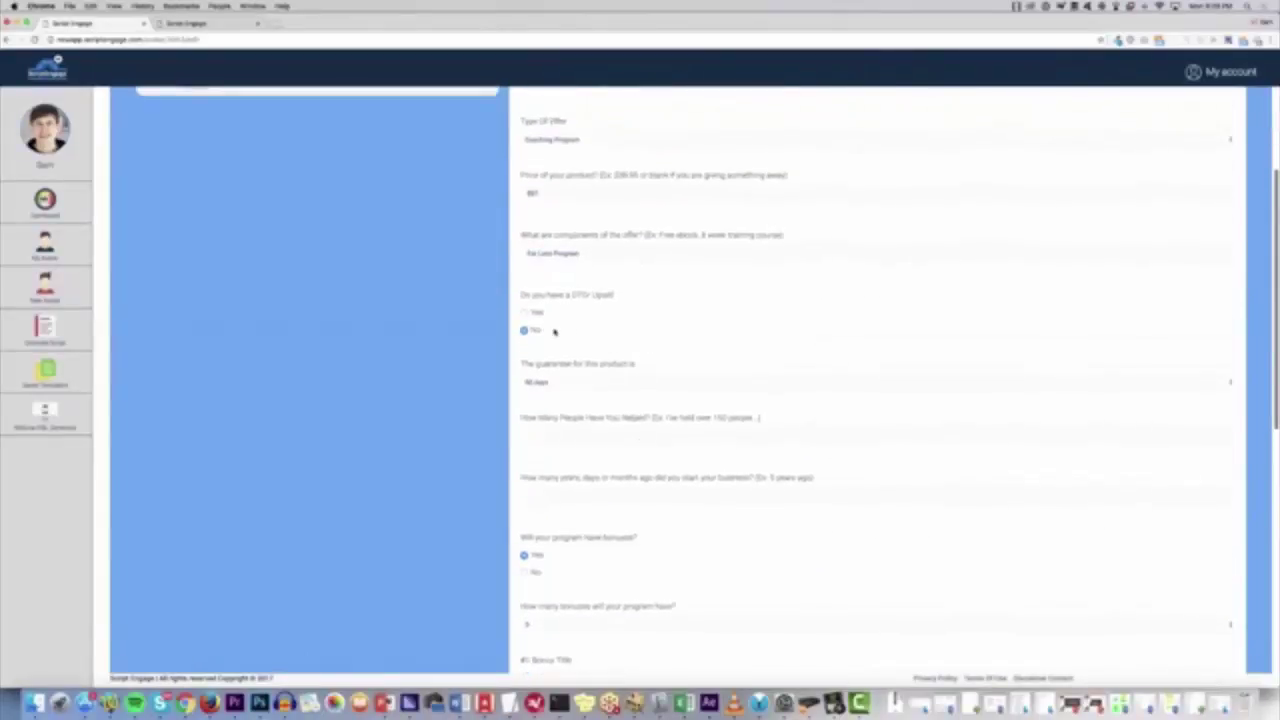
pyautogui.scroll(2, 555, 331)
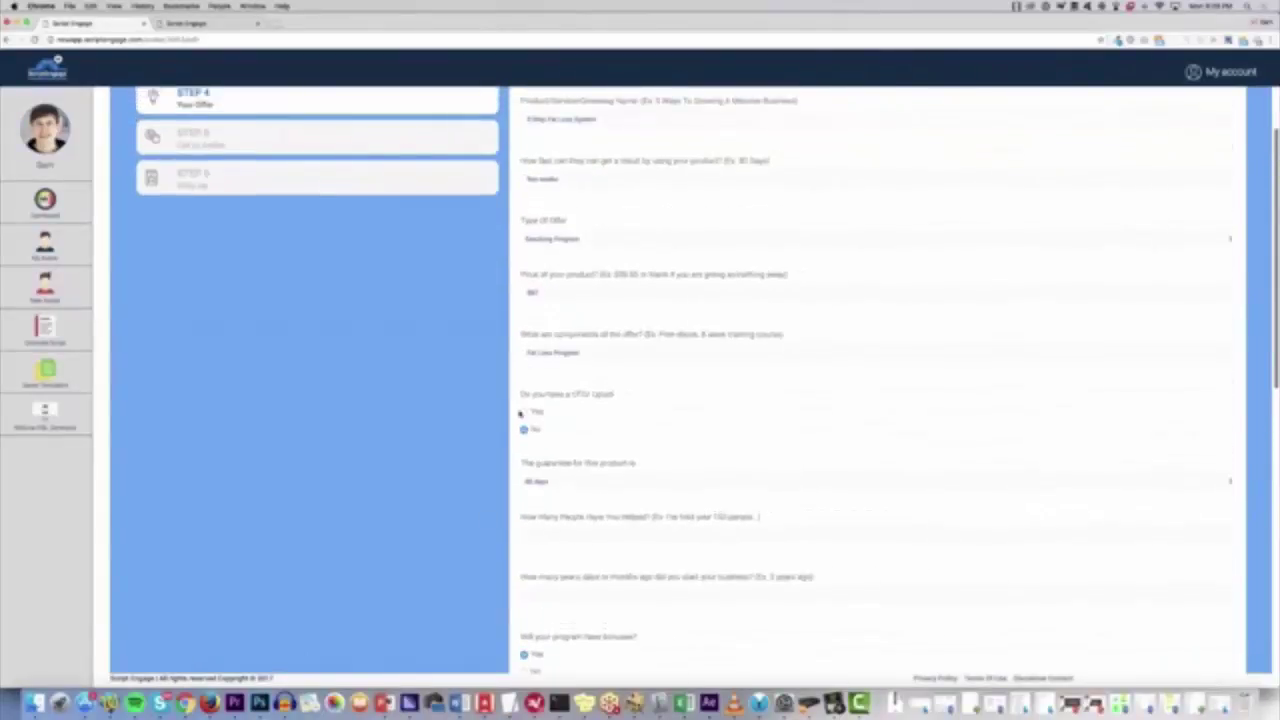
pyautogui.scroll(2, 589, 414)
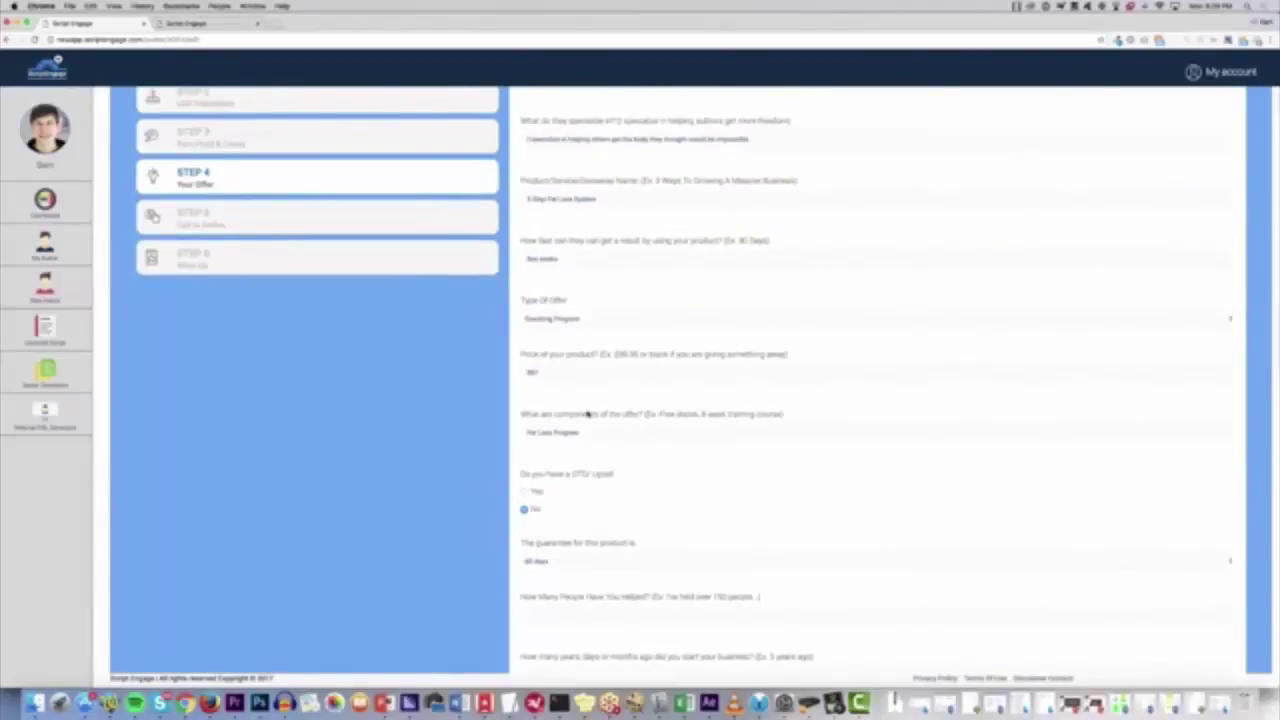
pyautogui.scroll(2, 588, 413)
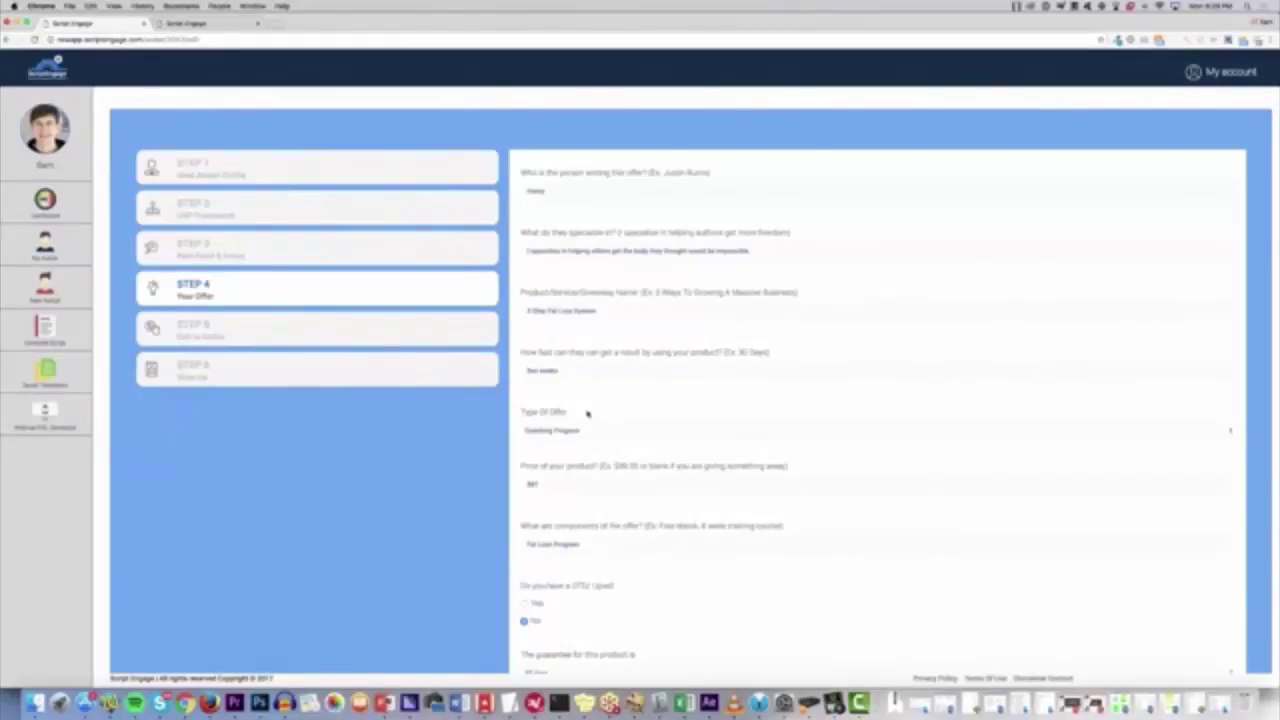
# Step: View the Call to Action section and review the company, contact and social profile fields in Wrap Up
pyautogui.click(374, 331)
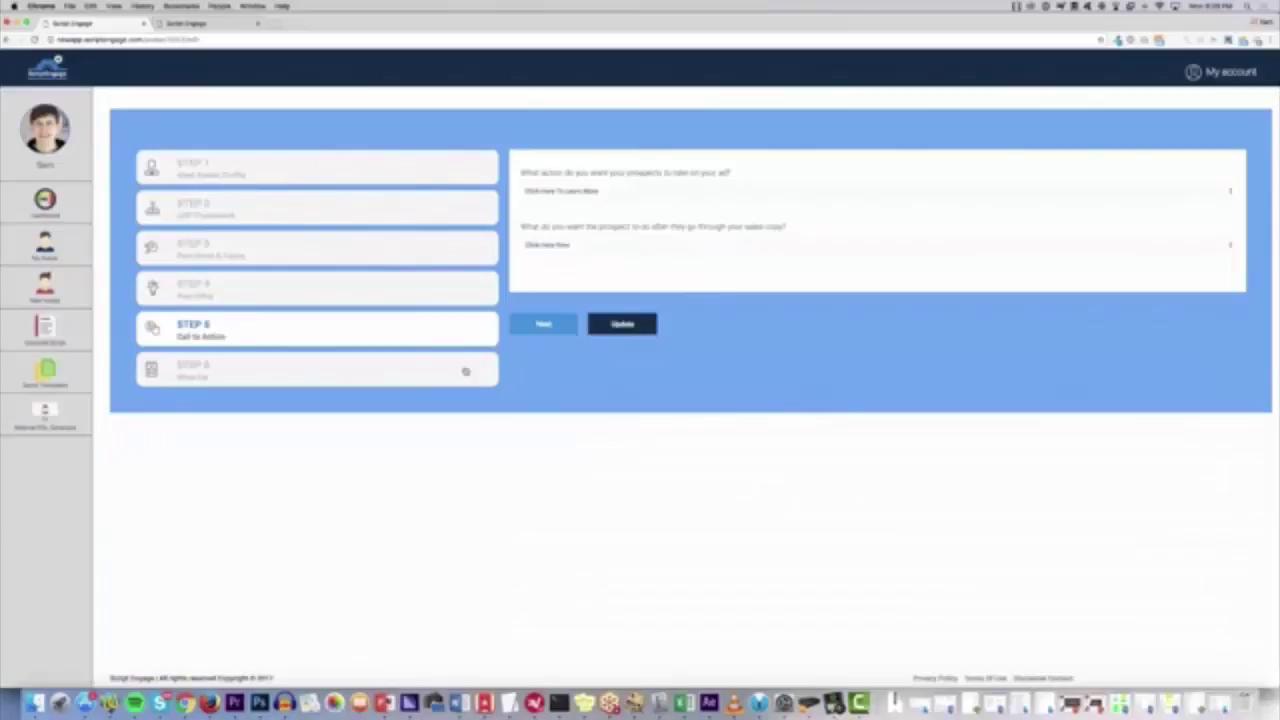
pyautogui.click(403, 374)
pyautogui.scroll(-3, 730, 388)
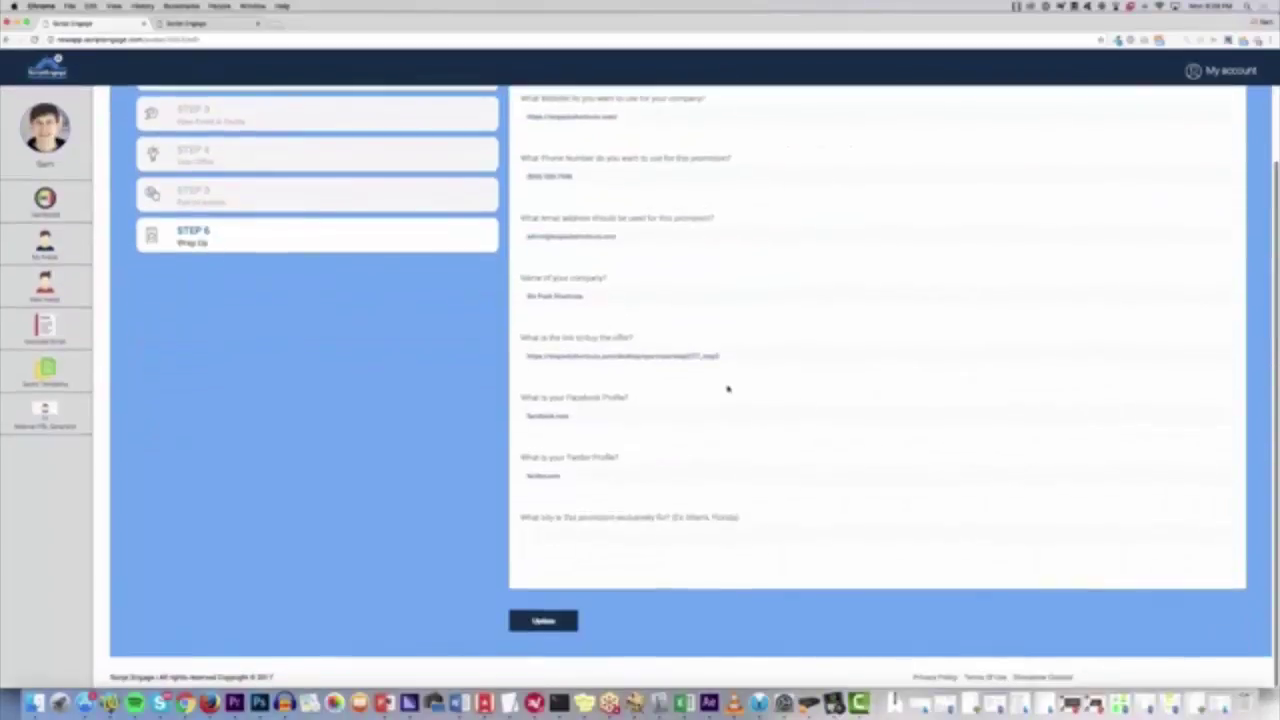
pyautogui.scroll(3, 728, 388)
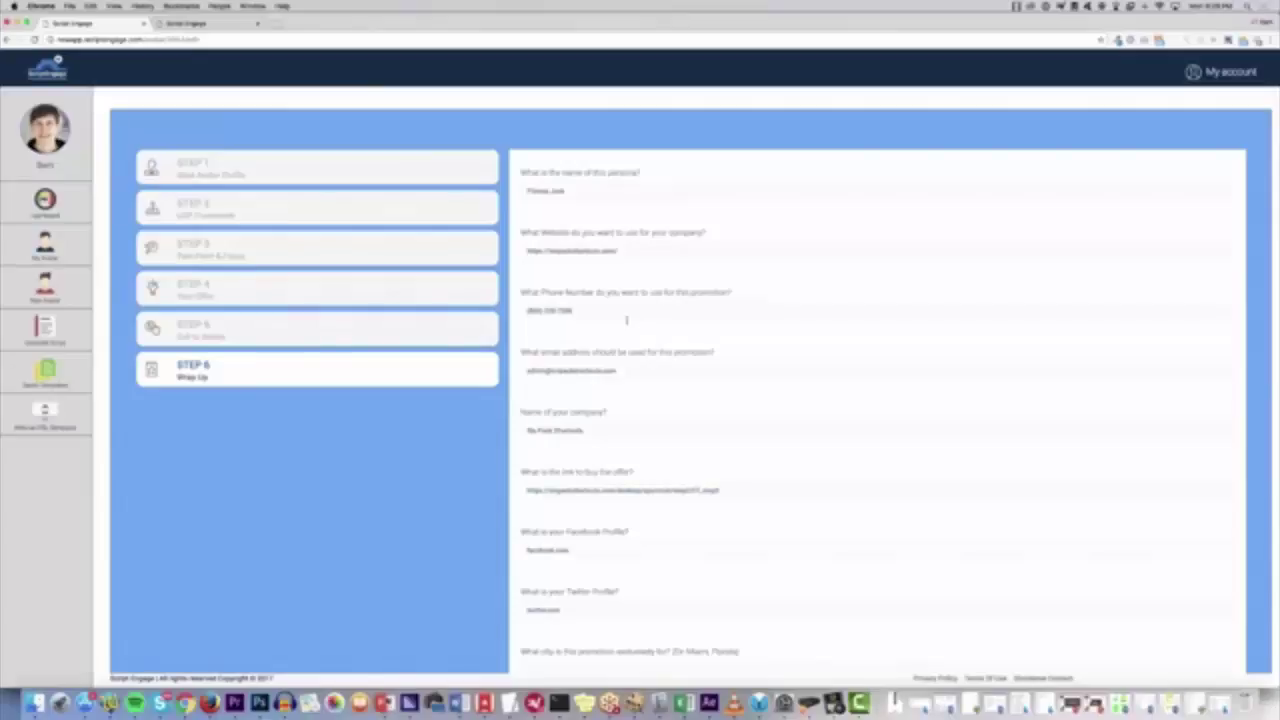
# Step: Return to Call to Action and examine the available choices for the ad action and the action after the sales copy
pyautogui.click(430, 337)
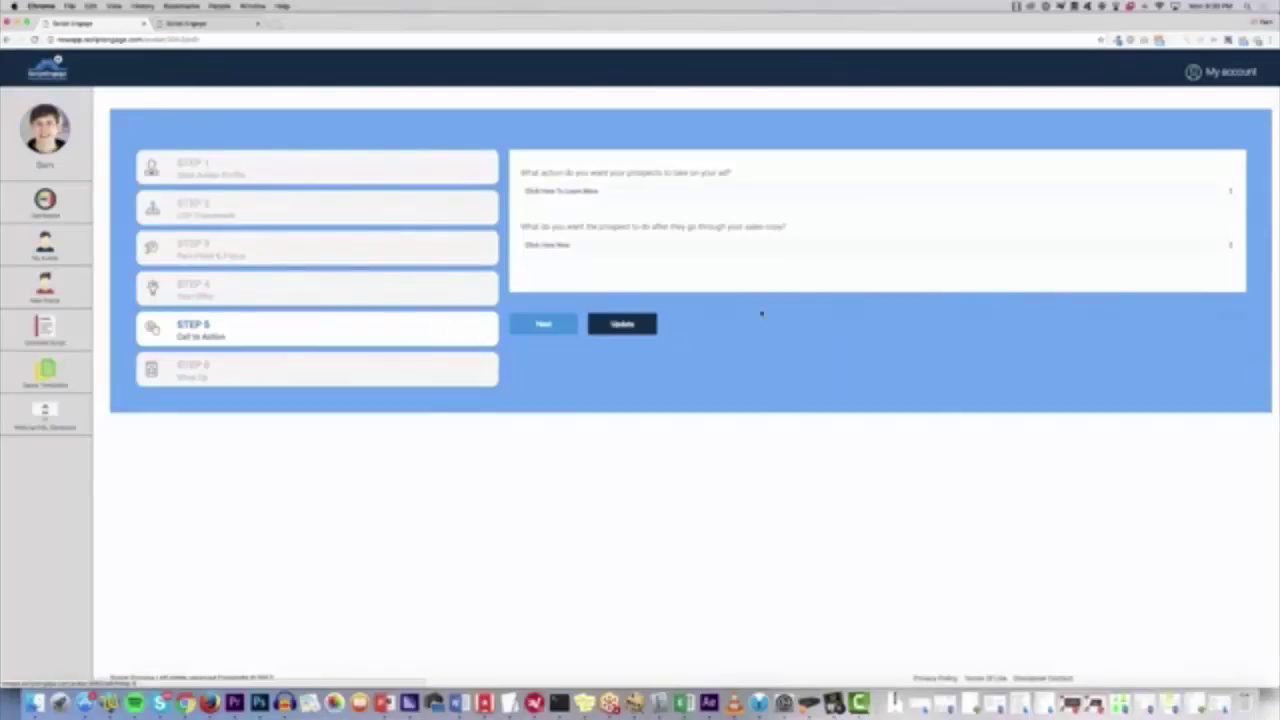
pyautogui.click(687, 190)
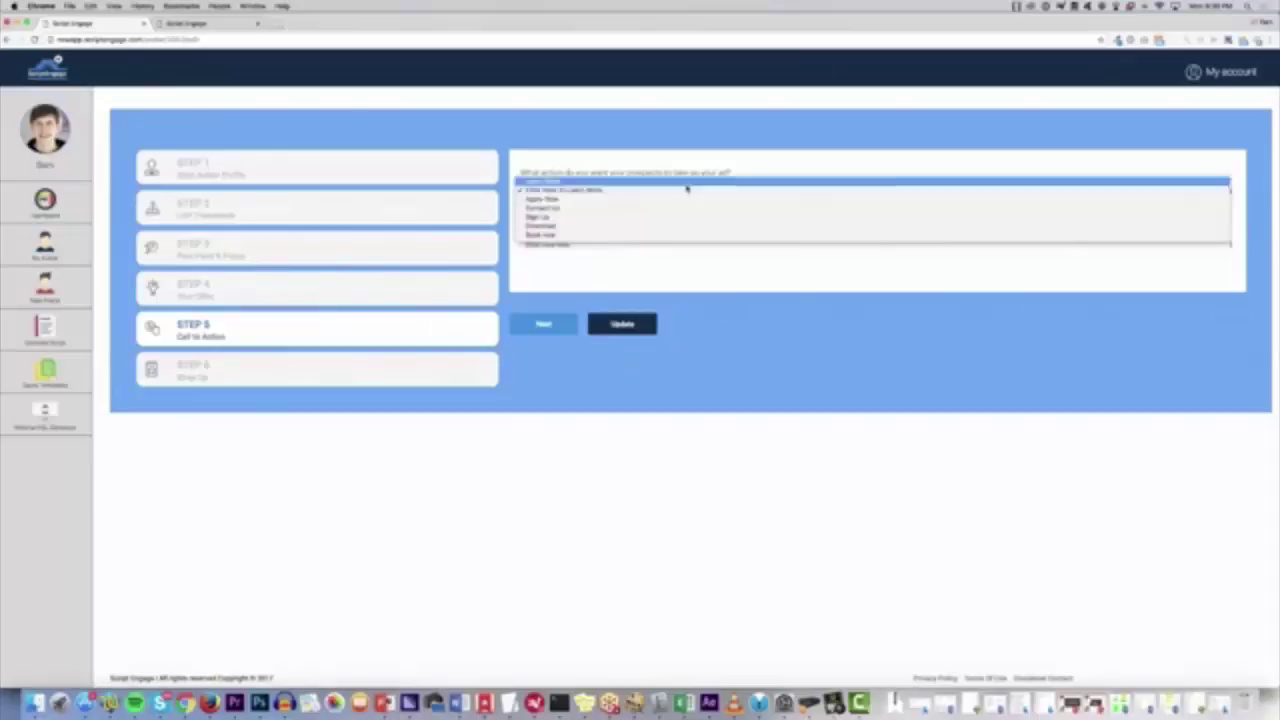
pyautogui.click(676, 255)
pyautogui.click(674, 238)
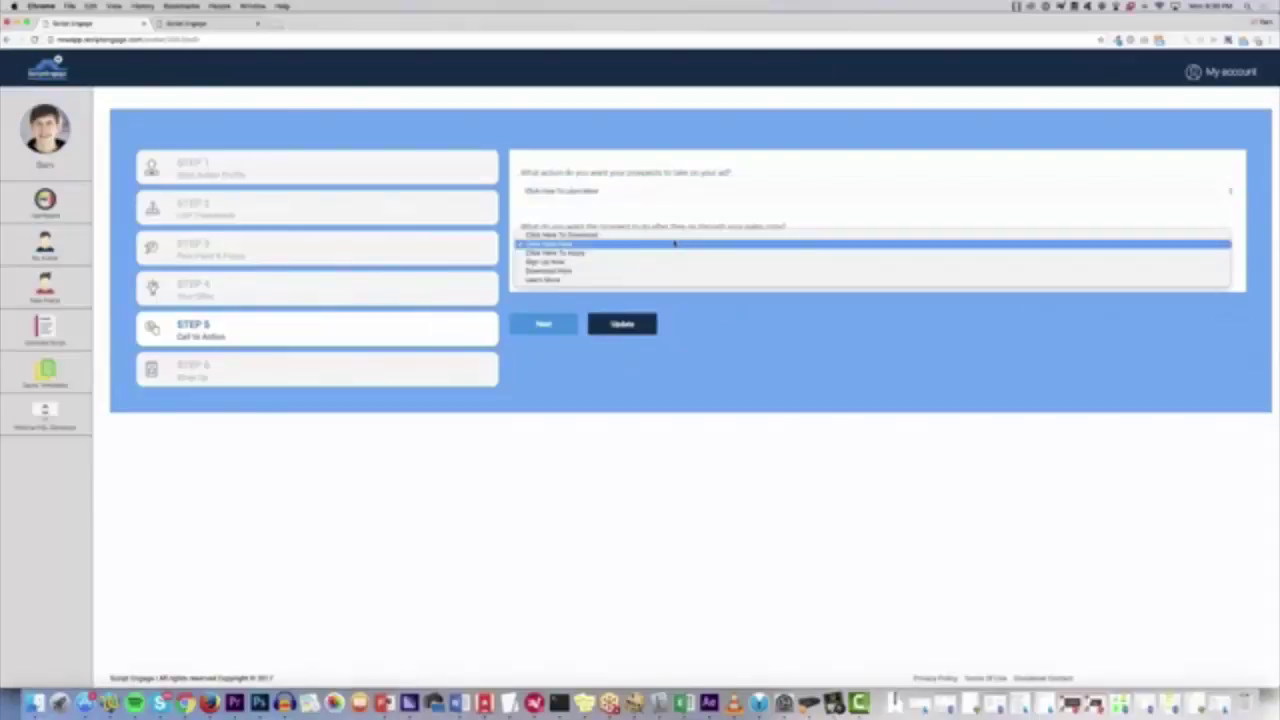
pyautogui.click(691, 323)
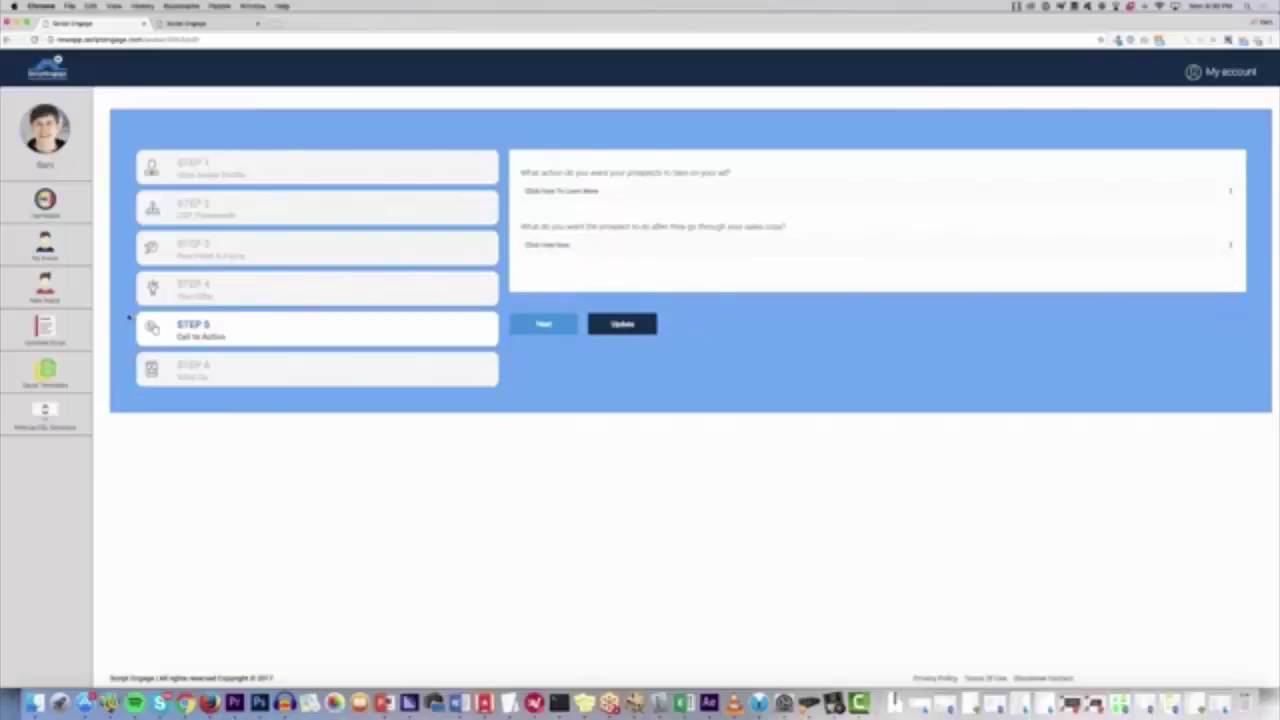
# Step: Save the Fitness Jack avatar and check the warning marker beside it in the avatar list
pyautogui.click(638, 330)
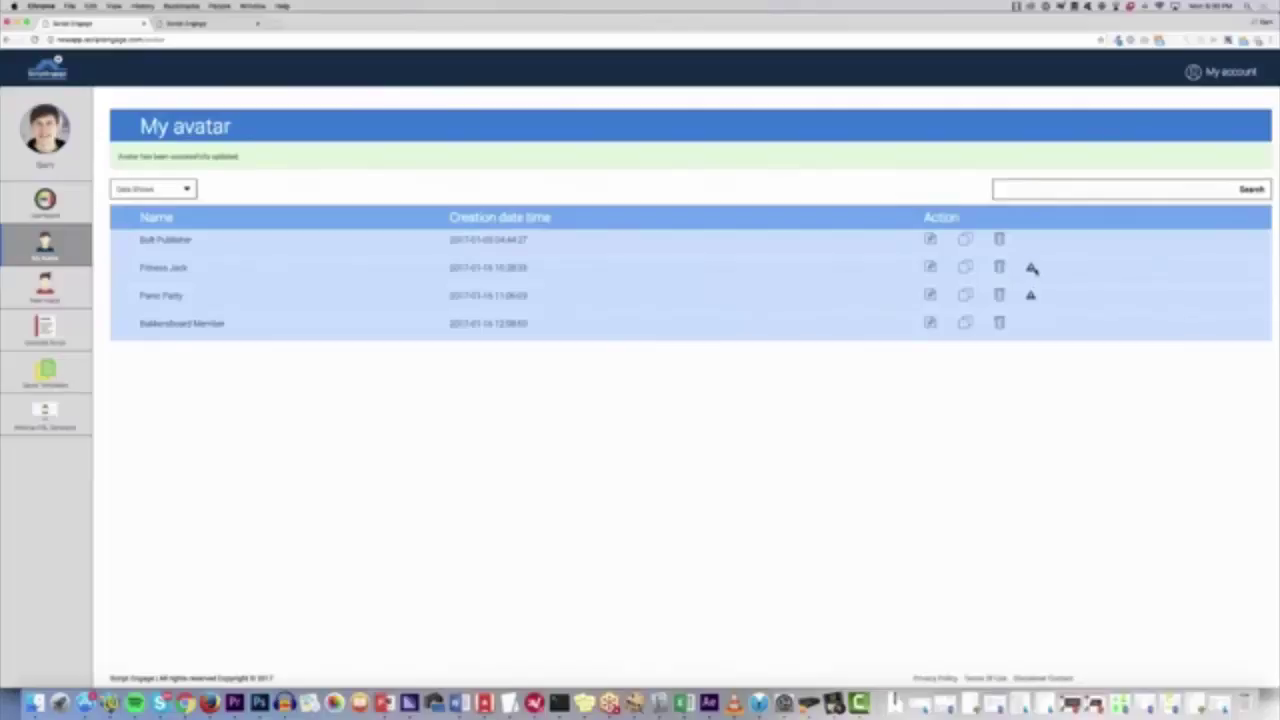
pyautogui.moveTo(1032, 268)
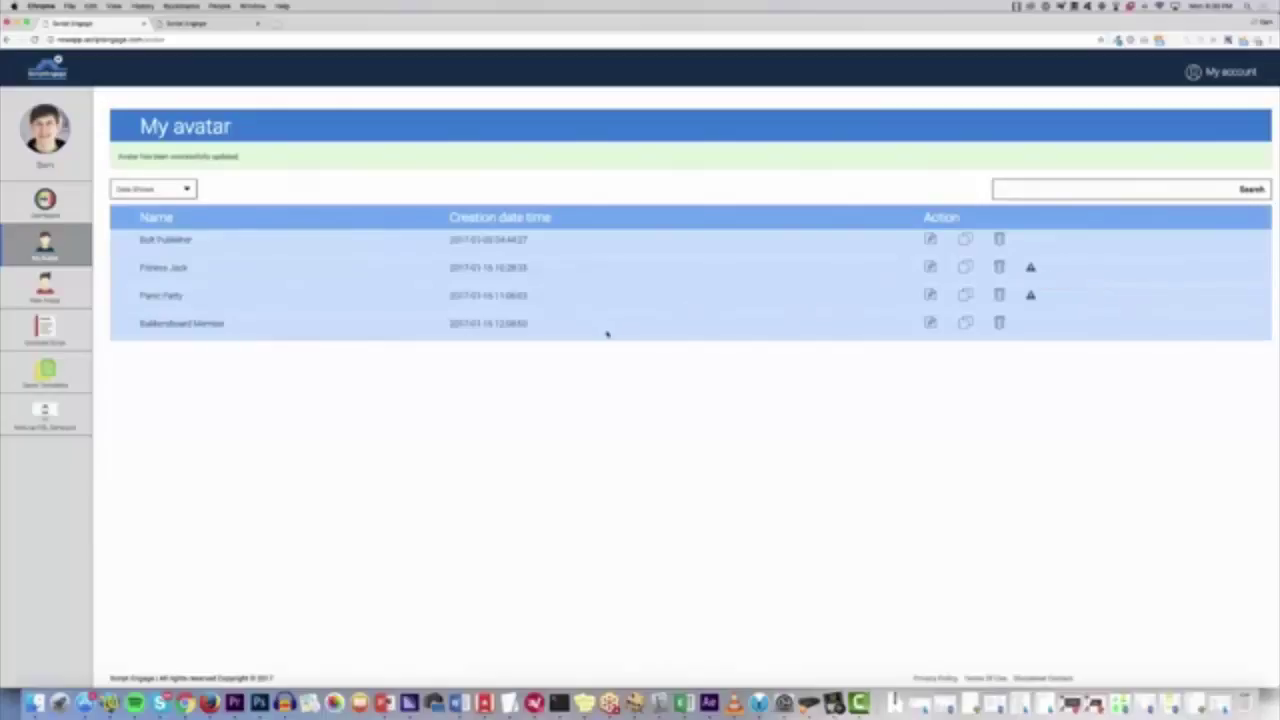
# Step: Start a script in the Health/Fitness niche, check which avatars can be chosen, and return to the niche selection
pyautogui.click(44, 337)
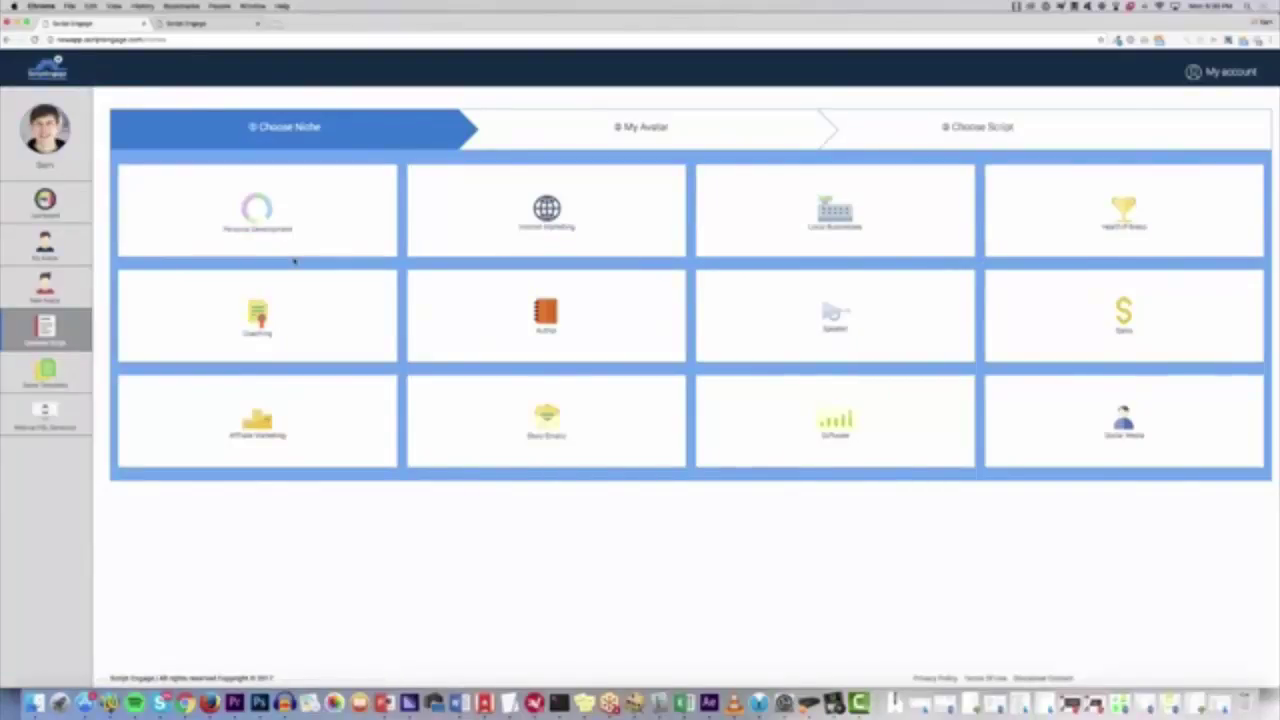
pyautogui.click(1196, 216)
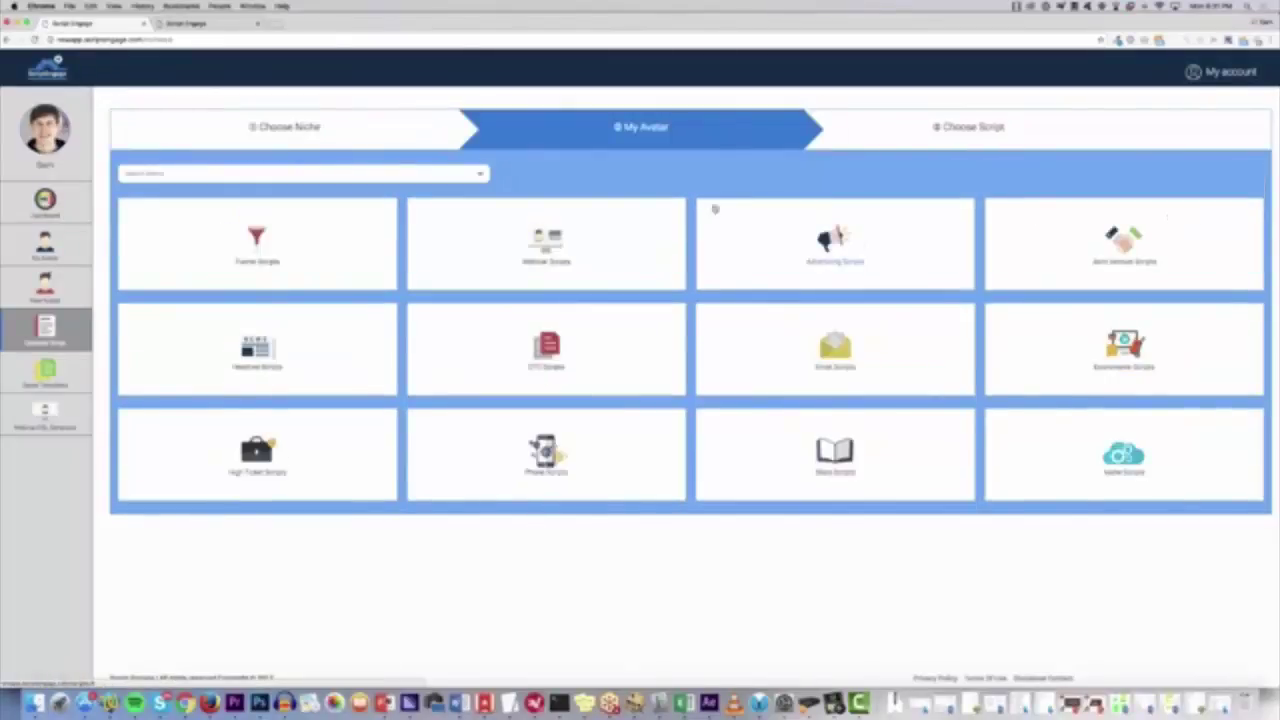
pyautogui.click(383, 180)
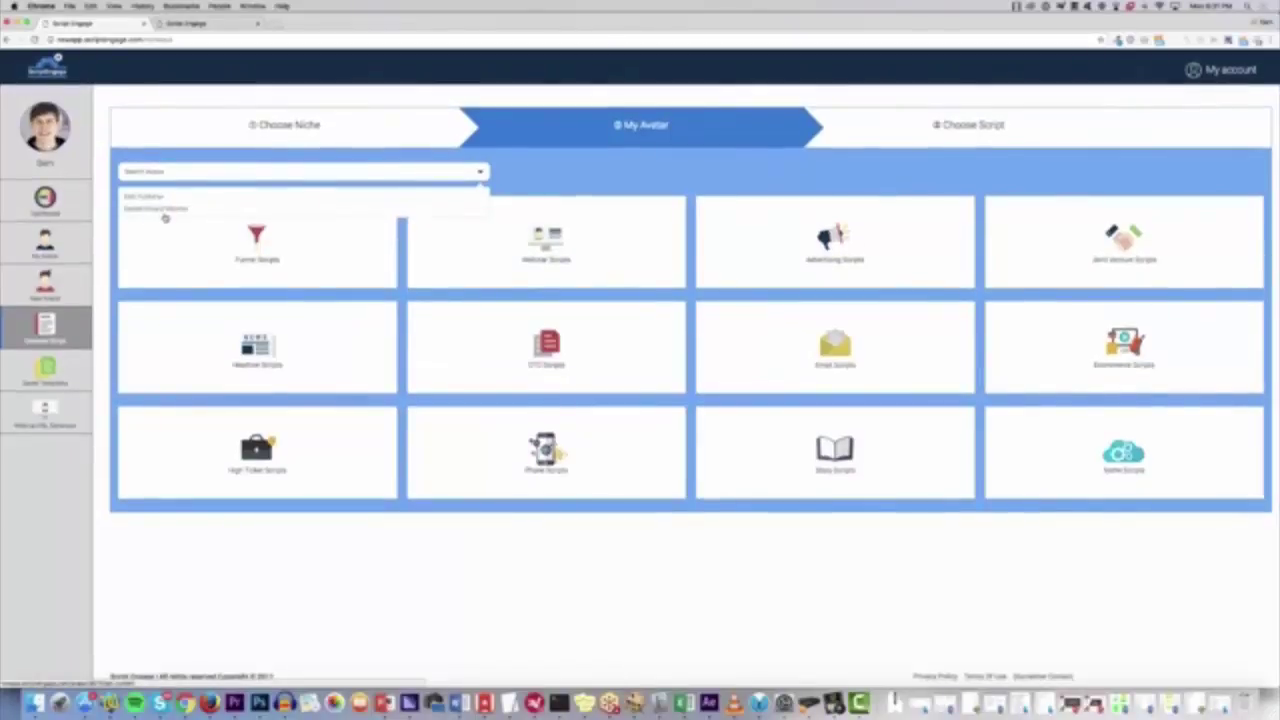
pyautogui.click(168, 190)
pyautogui.click(186, 175)
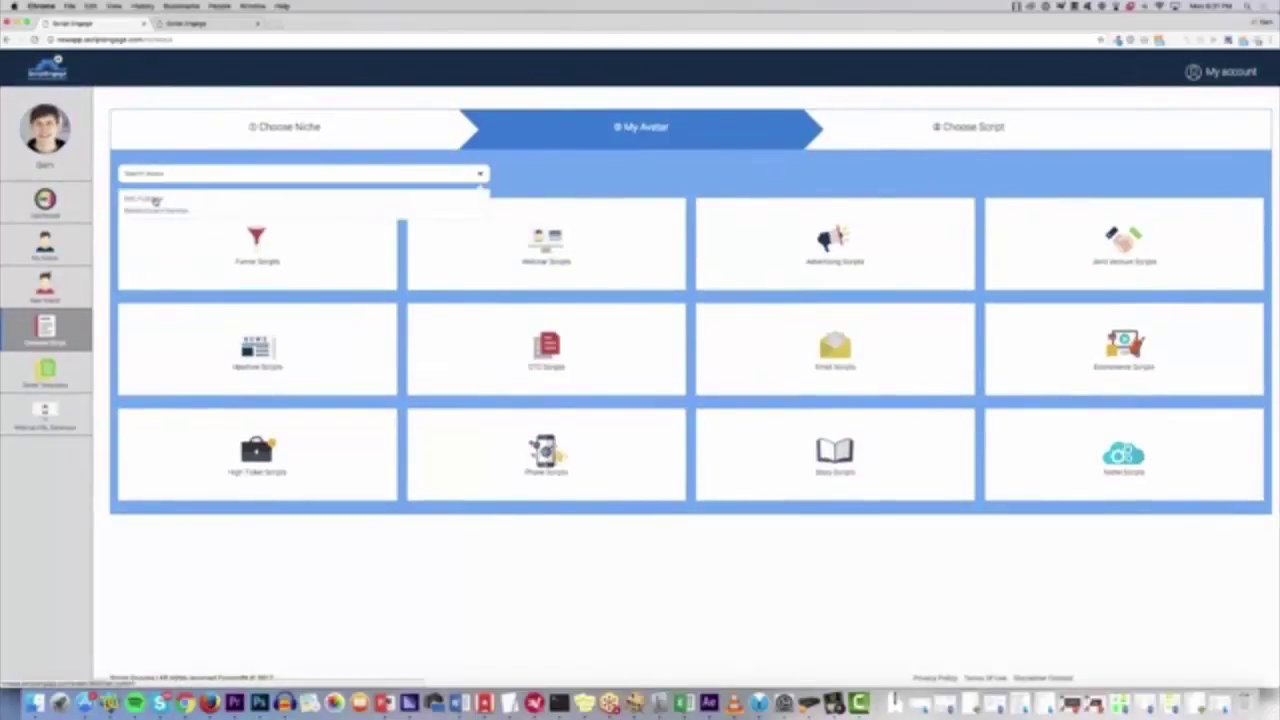
pyautogui.click(191, 134)
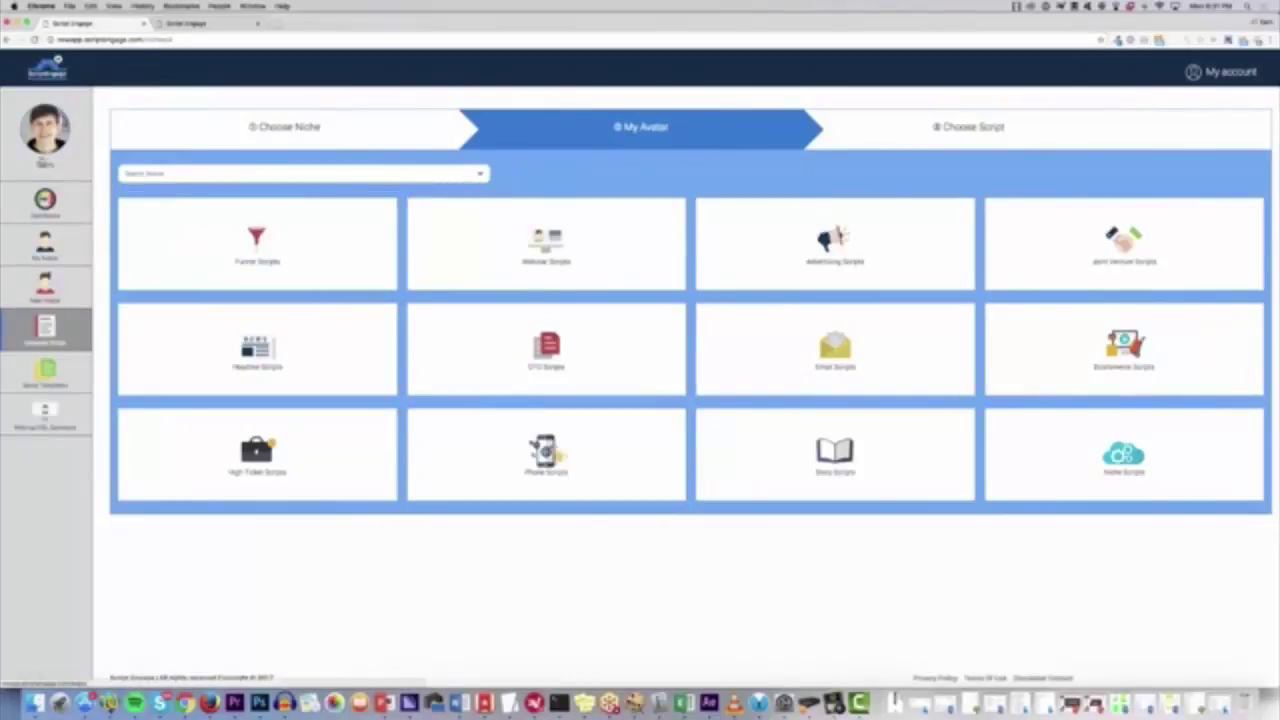
pyautogui.click(7, 40)
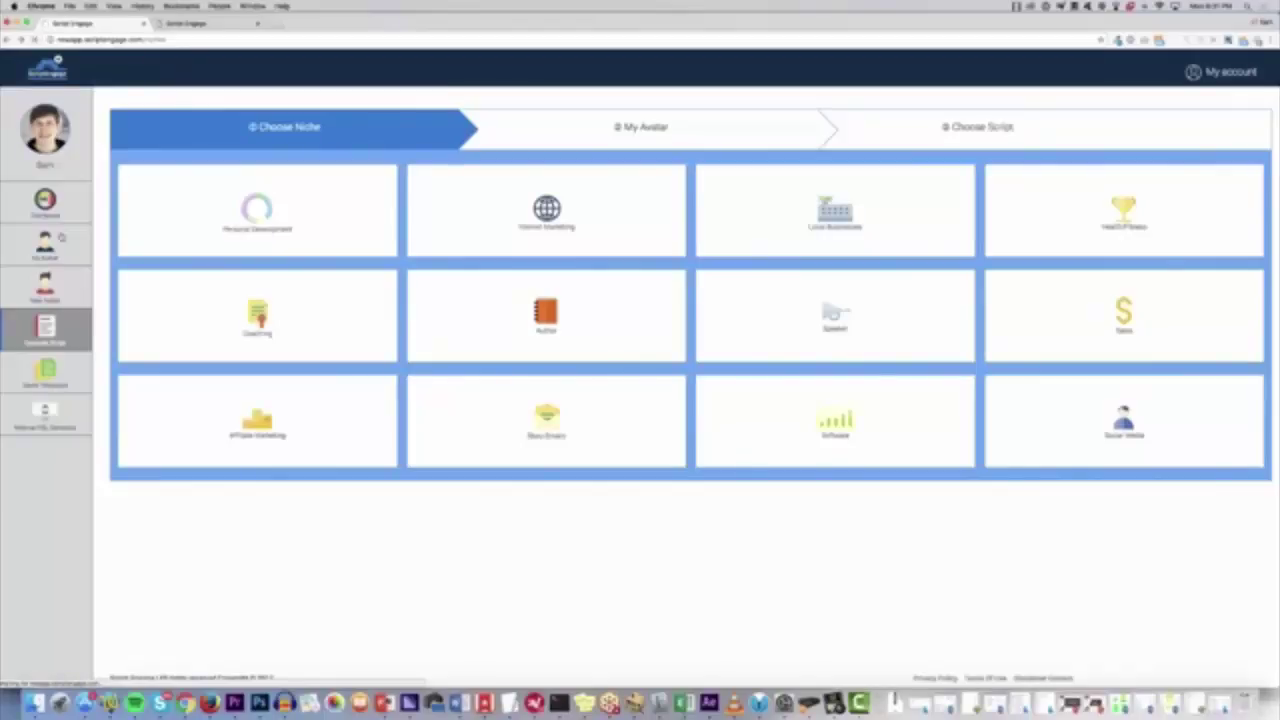
# Step: Reopen the Fitness Jack avatar and fill the USP Framework turning-point answer with its example, "But then something amazing happened and I created XYZ product"
pyautogui.click(54, 244)
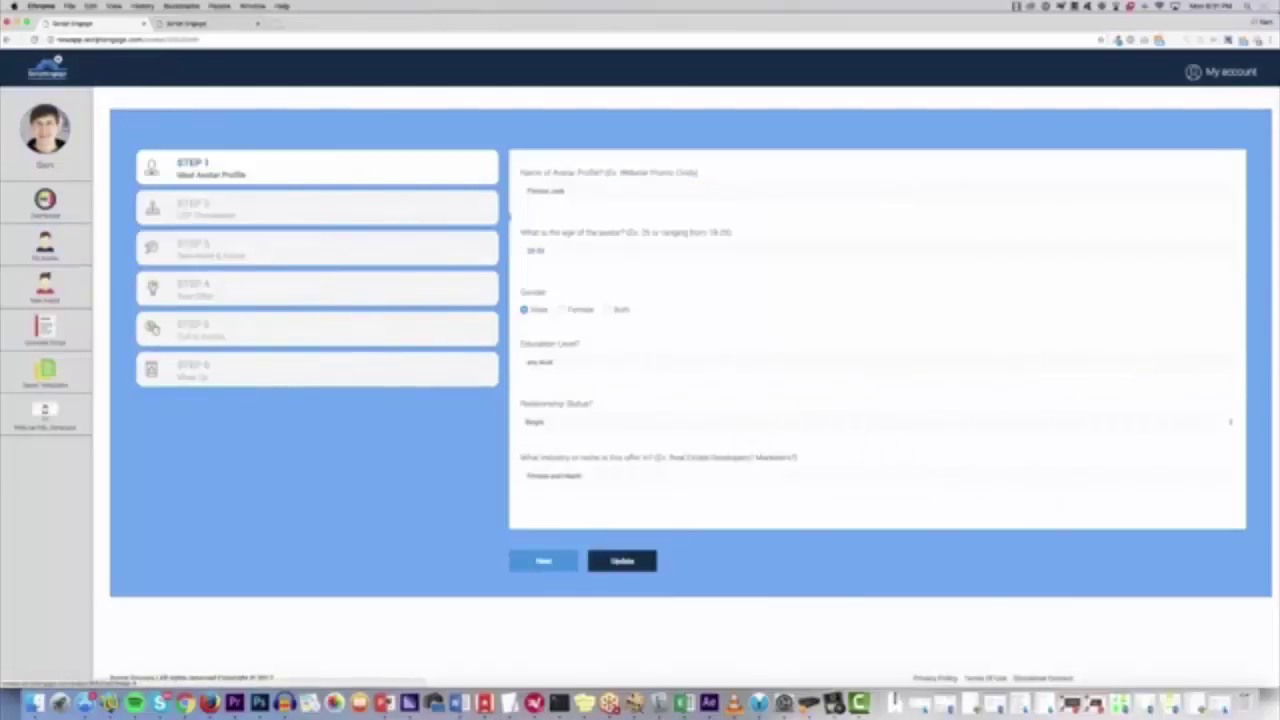
pyautogui.click(243, 218)
pyautogui.scroll(-8, 377, 285)
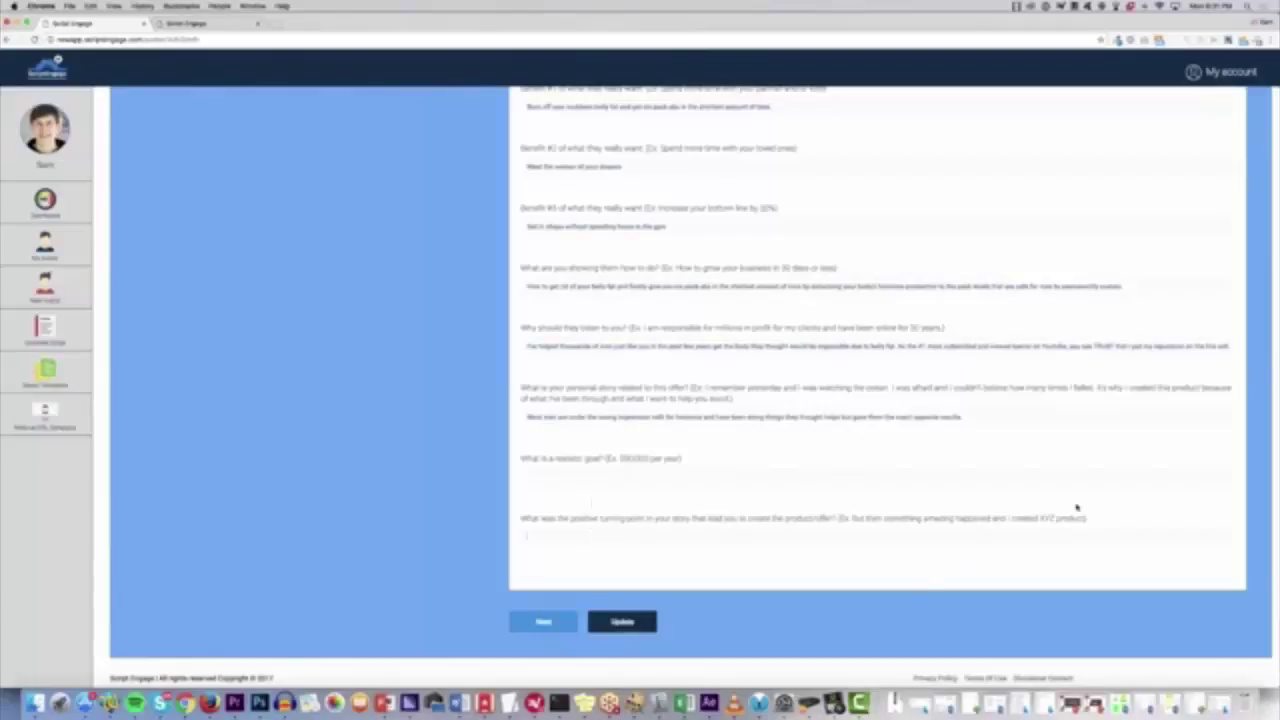
pyautogui.moveTo(1085, 519); pyautogui.dragTo(860, 519)
pyautogui.press('super+c')
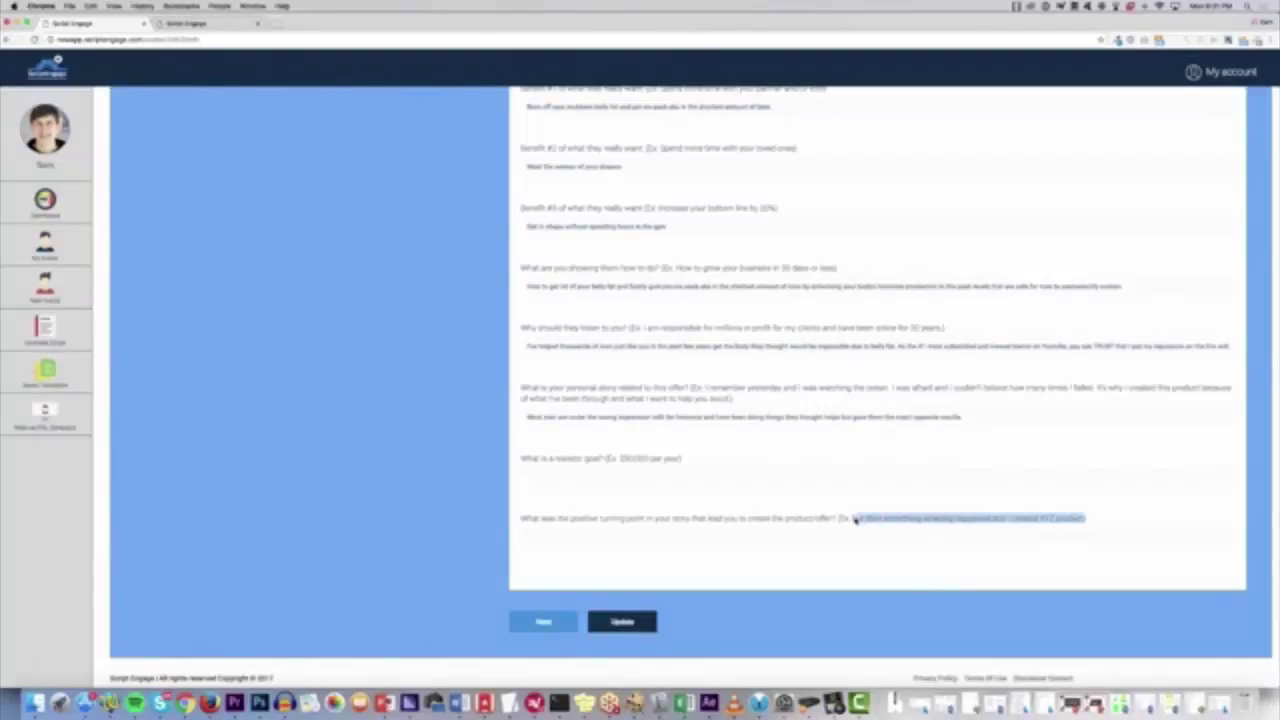
pyautogui.click(820, 545)
pyautogui.press('super+v')
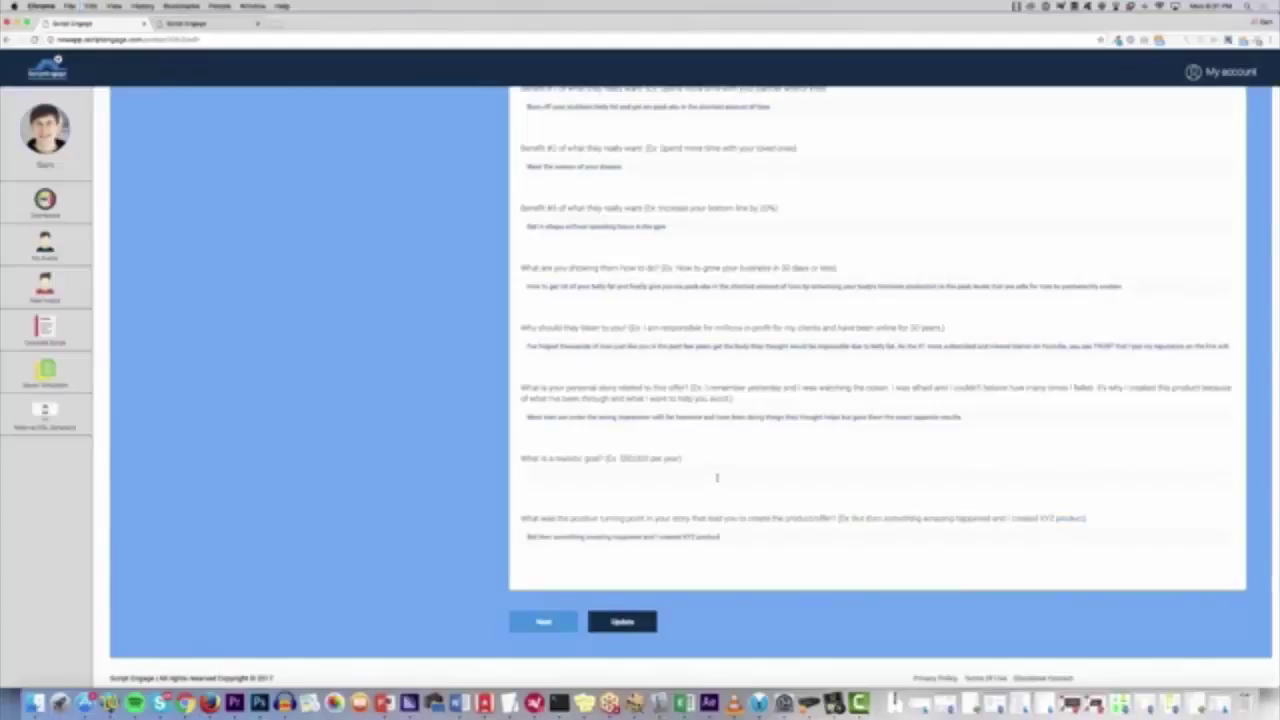
pyautogui.scroll(10, 640, 445)
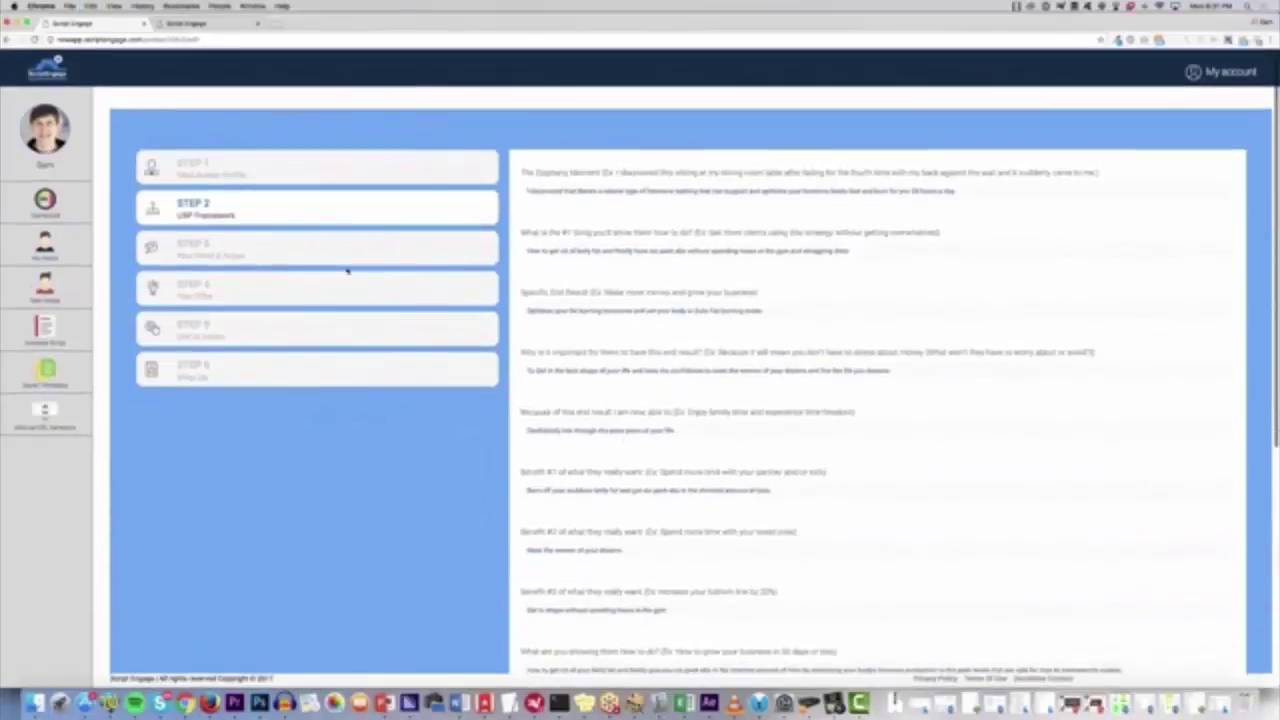
# Step: In Your Offer, fill the answers for people helped and time since starting the business with the copied example text
pyautogui.click(350, 260)
pyautogui.click(400, 286)
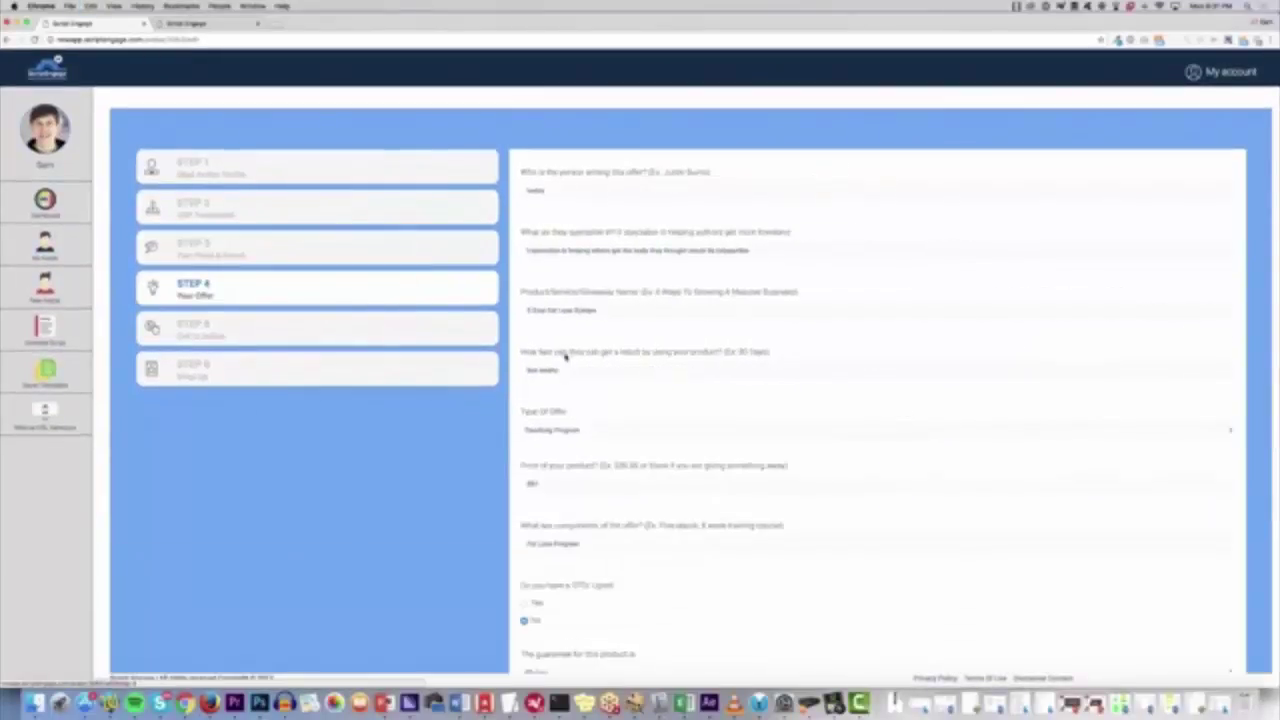
pyautogui.scroll(-4, 563, 353)
pyautogui.scroll(-2, 565, 357)
pyautogui.click(576, 399)
pyautogui.press('super+v')
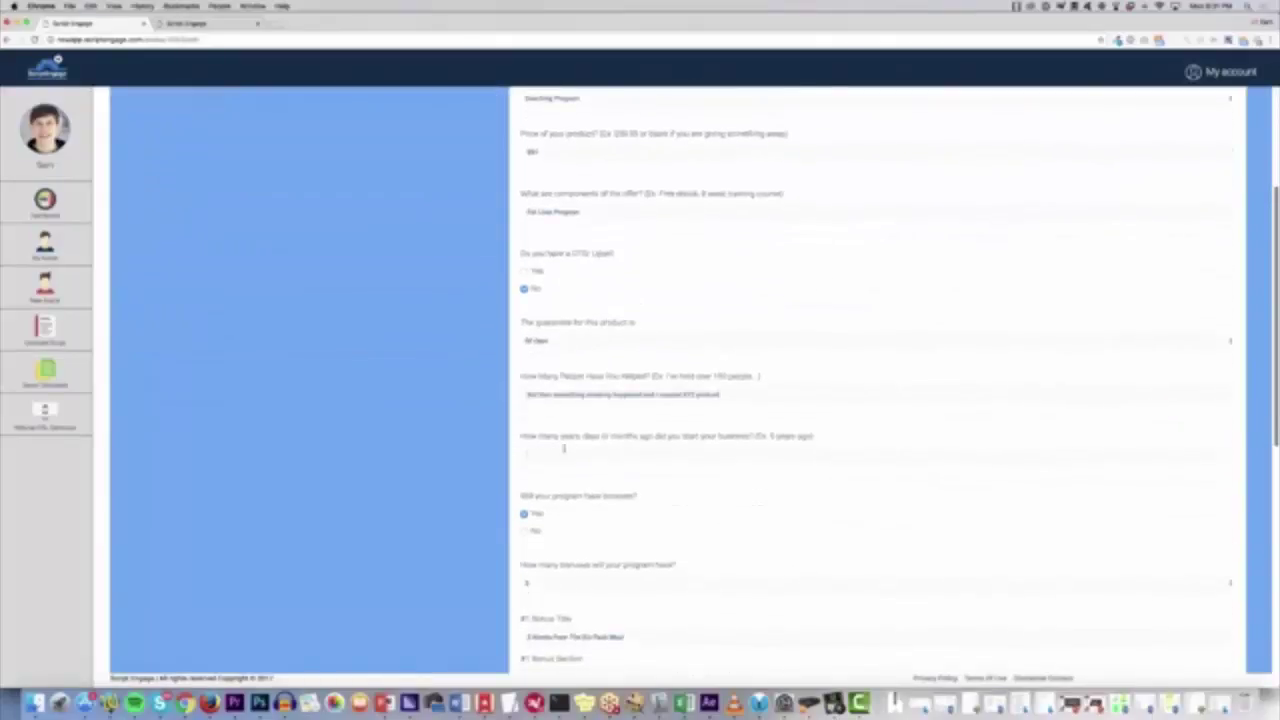
pyautogui.click(563, 449)
pyautogui.press('super+v')
# Step: Fill the values of bonuses #1, #2 and #3 with the same copied example text
pyautogui.scroll(-1, 565, 449)
pyautogui.scroll(-4, 565, 449)
pyautogui.scroll(-5, 565, 450)
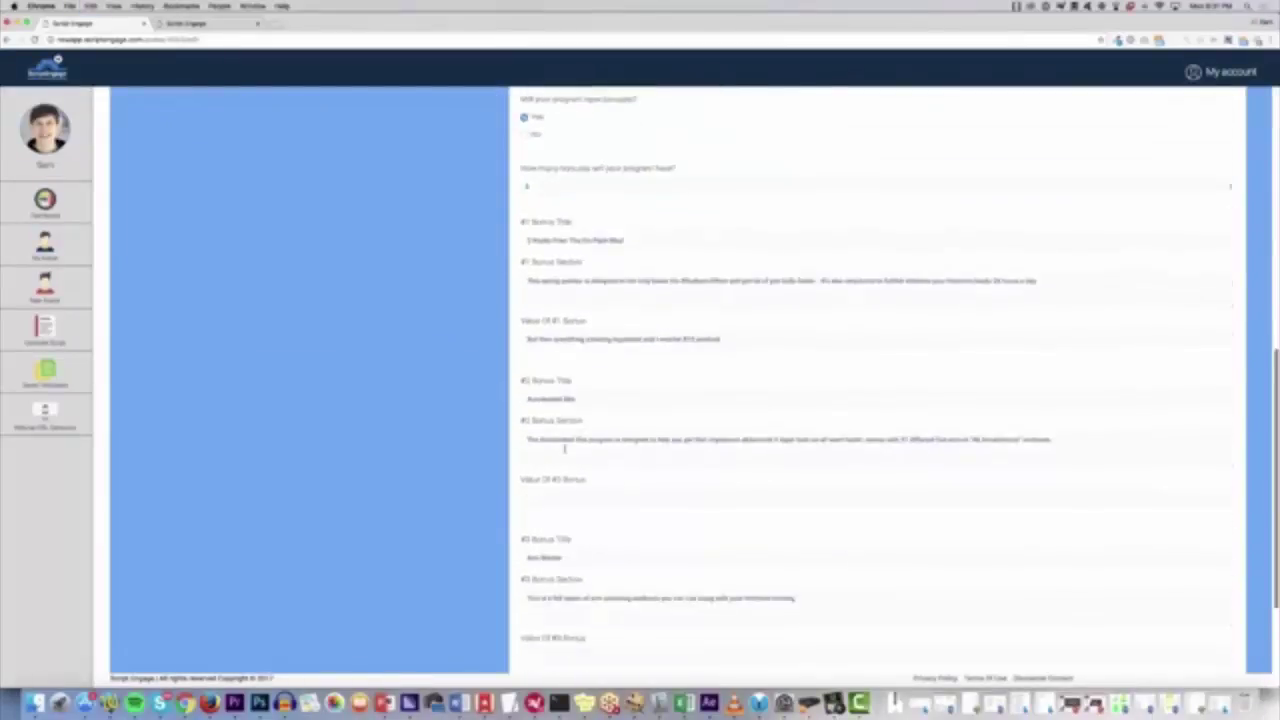
pyautogui.click(552, 314)
pyautogui.press('super+v')
pyautogui.click(549, 466)
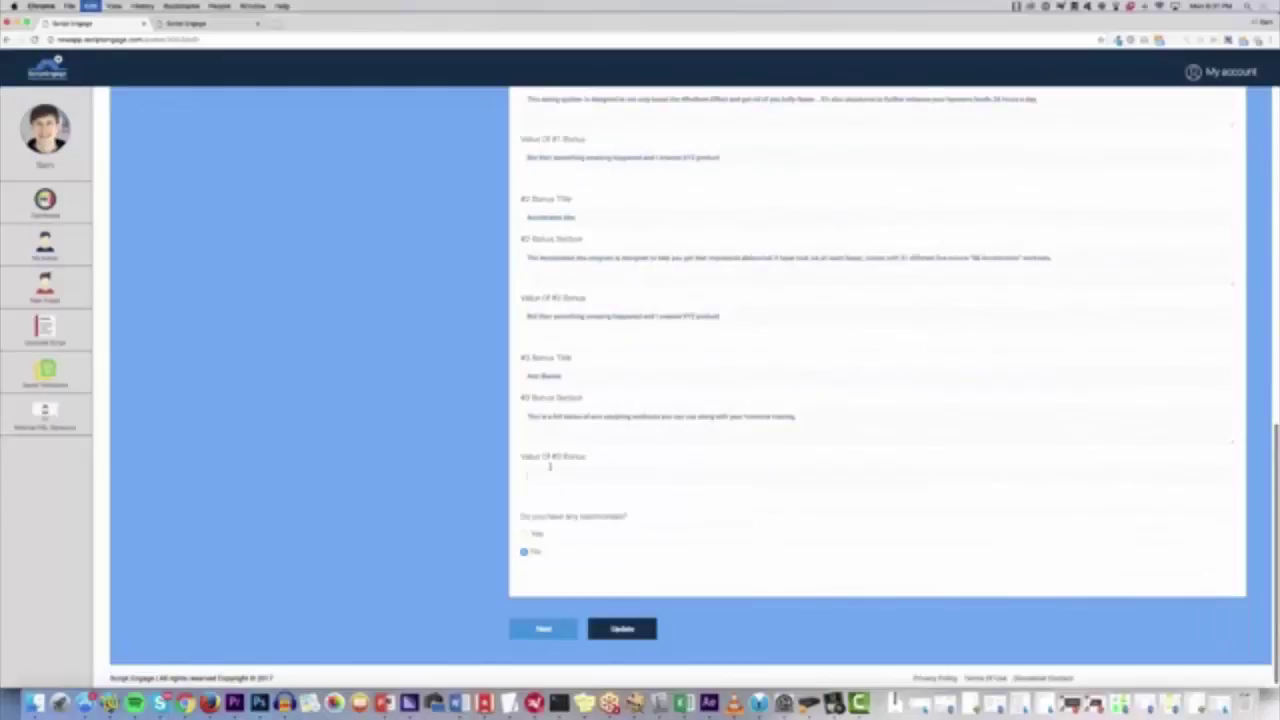
pyautogui.press('super+v')
# Step: In Wrap Up, enter "K" as the city the promotion is exclusively for and save the updated avatar
pyautogui.click(544, 629)
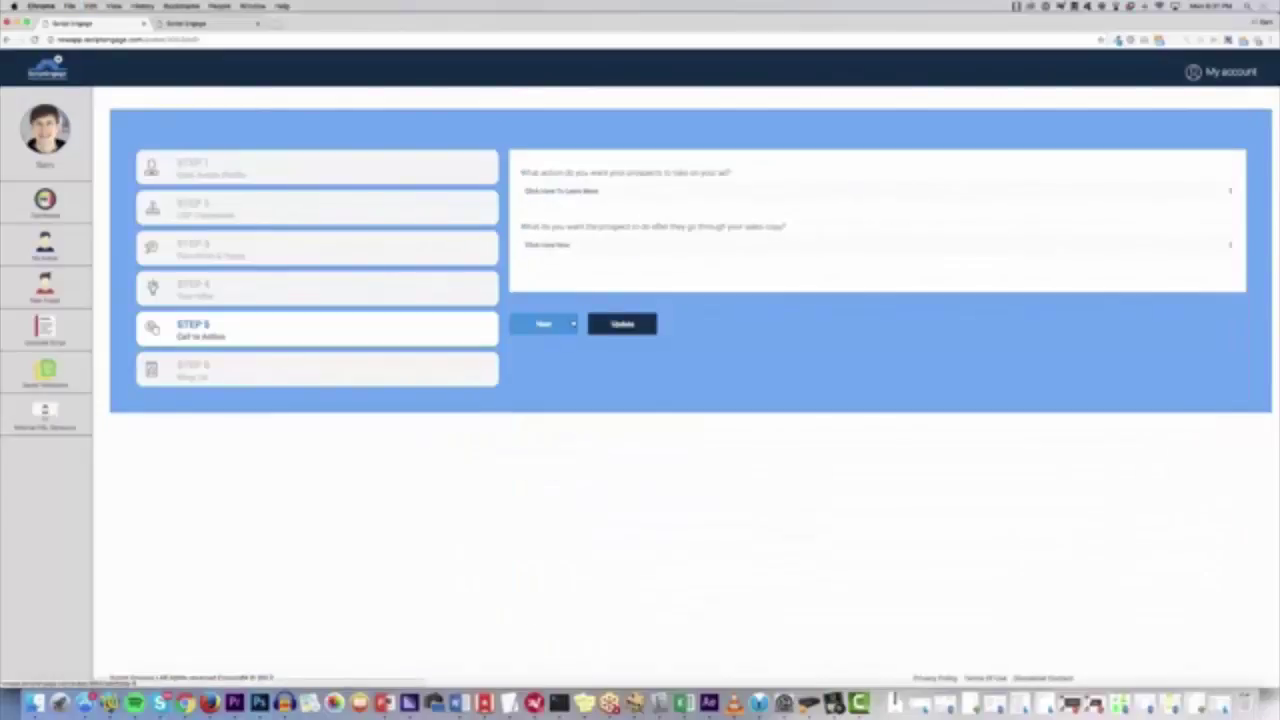
pyautogui.click(424, 374)
pyautogui.scroll(-3, 591, 400)
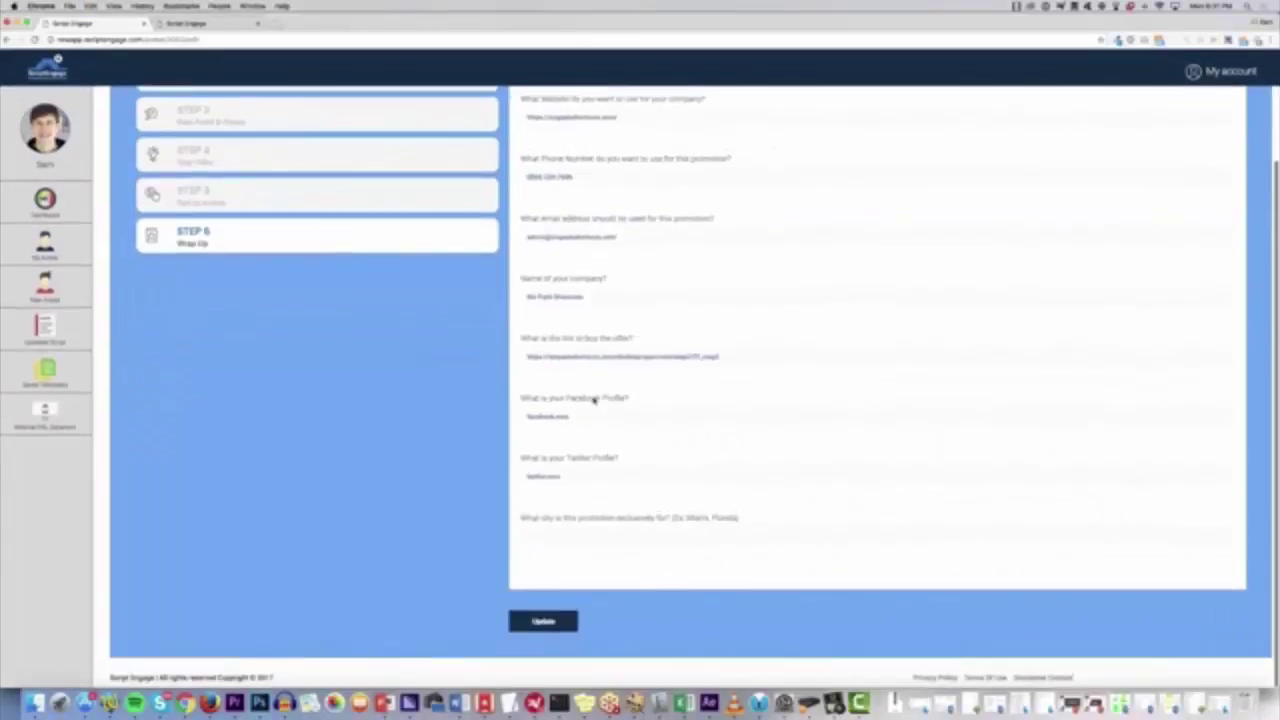
pyautogui.click(576, 538)
pyautogui.write('K')
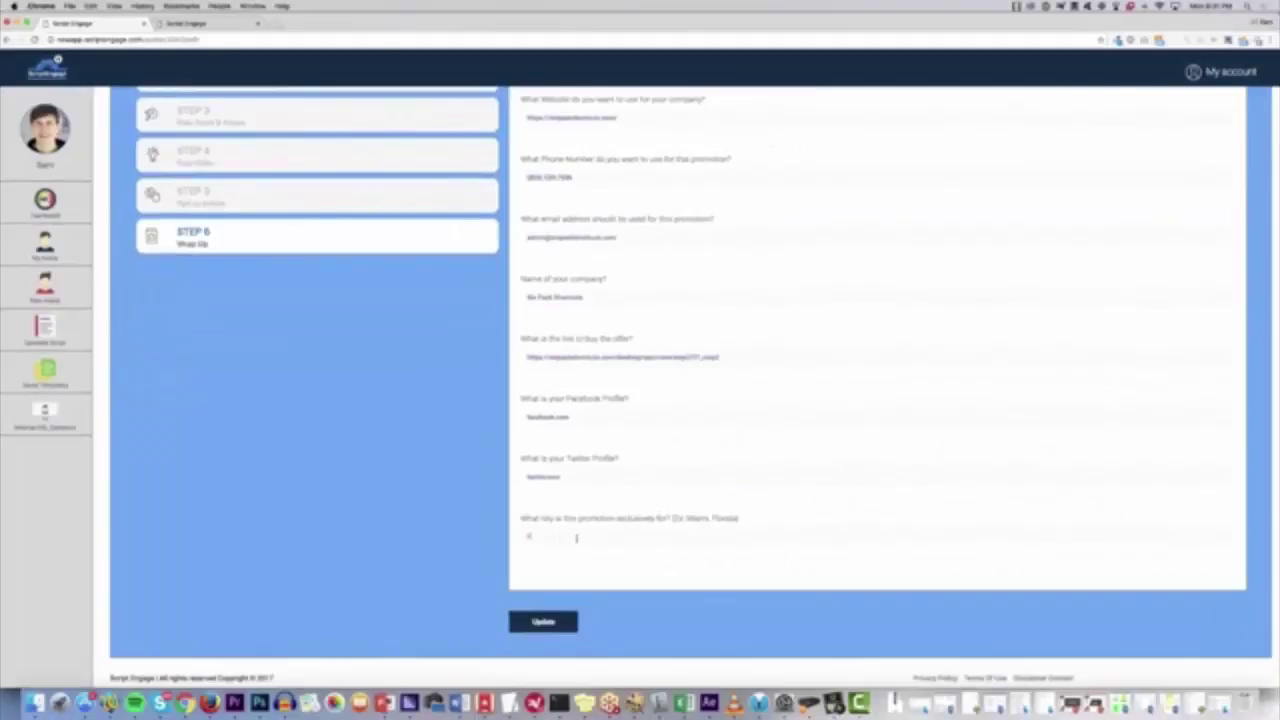
pyautogui.click(543, 621)
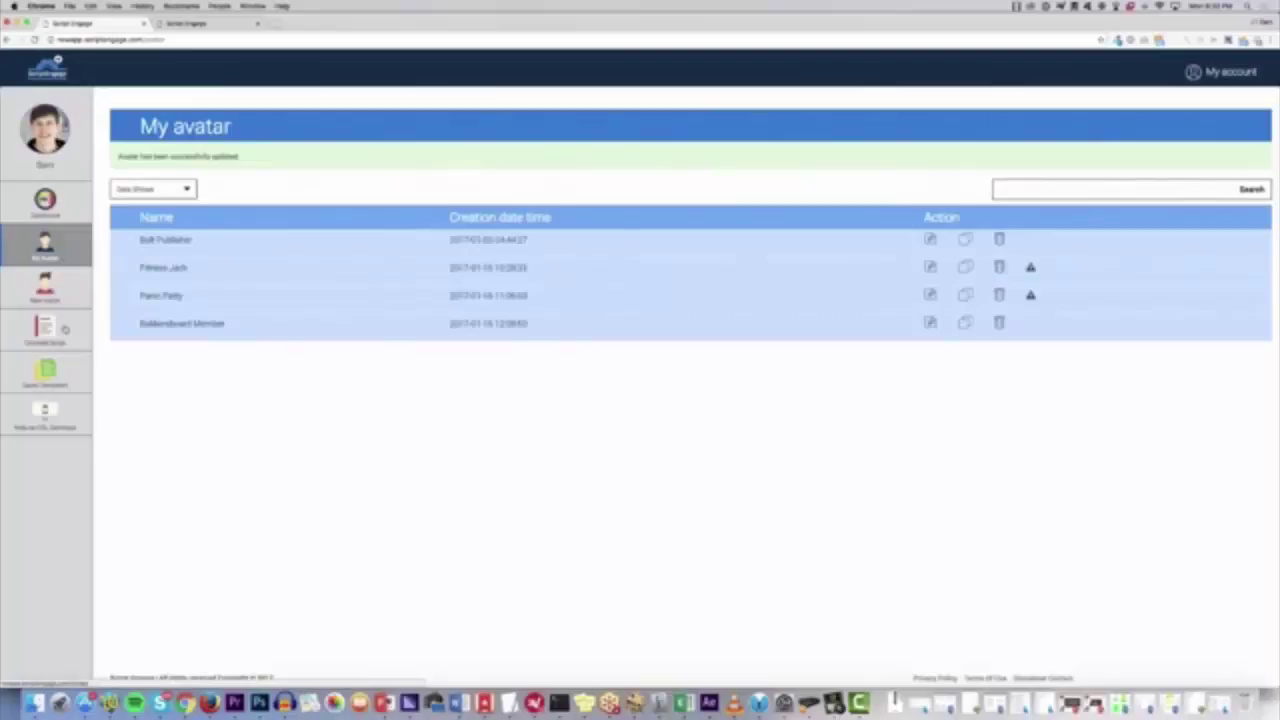
# Step: Start a new script in the Health/Fitness niche and try the Bolt Publisher avatar from the avatar choices
pyautogui.click(66, 328)
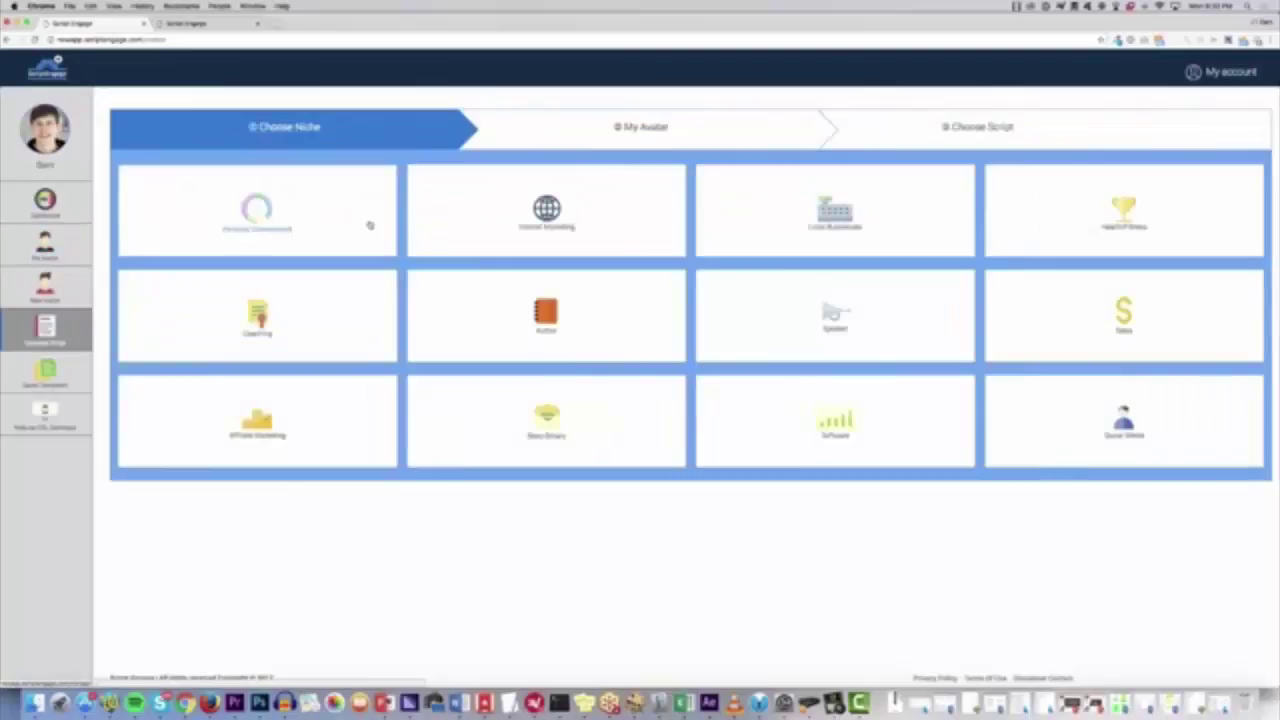
pyautogui.click(1088, 234)
pyautogui.click(245, 175)
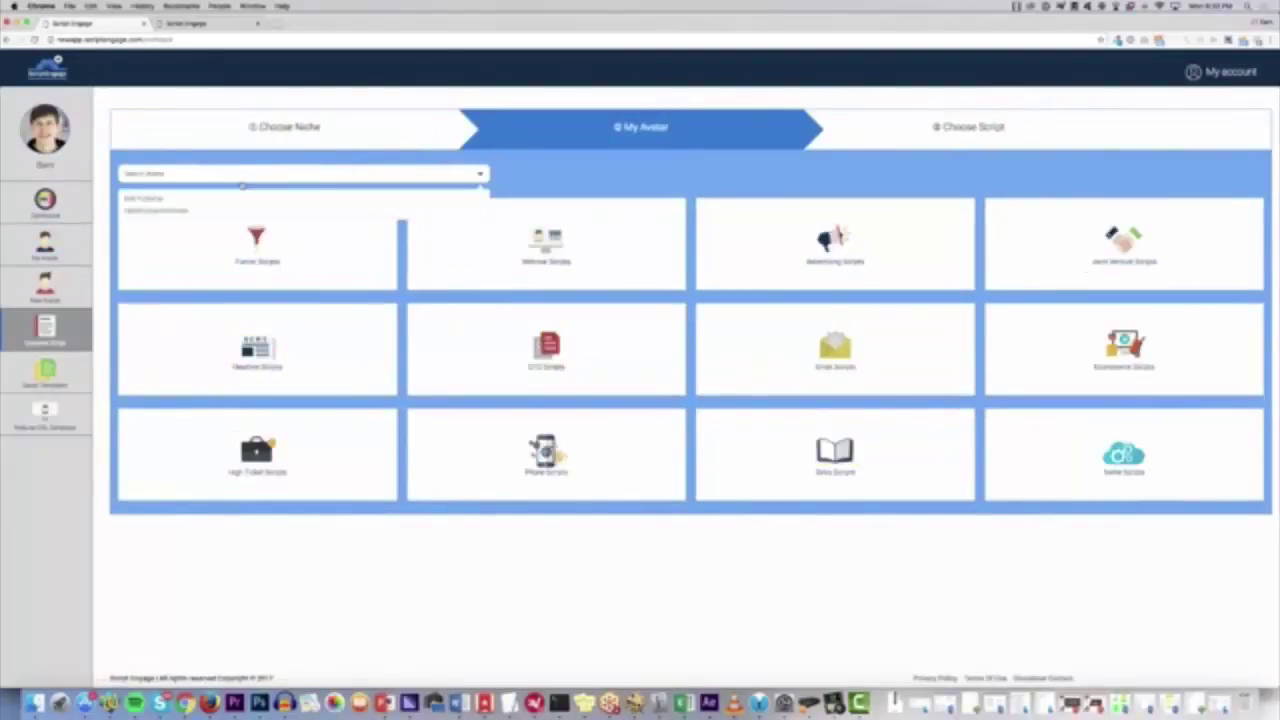
pyautogui.click(147, 200)
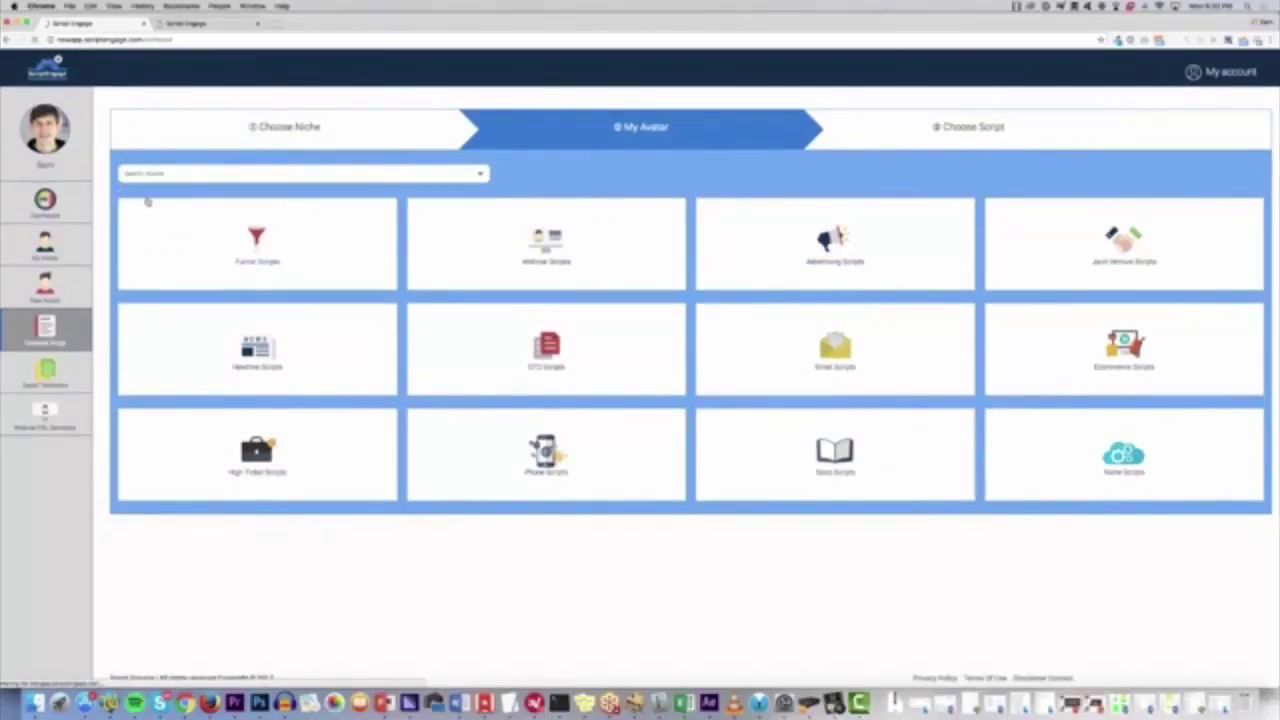
pyautogui.click(315, 175)
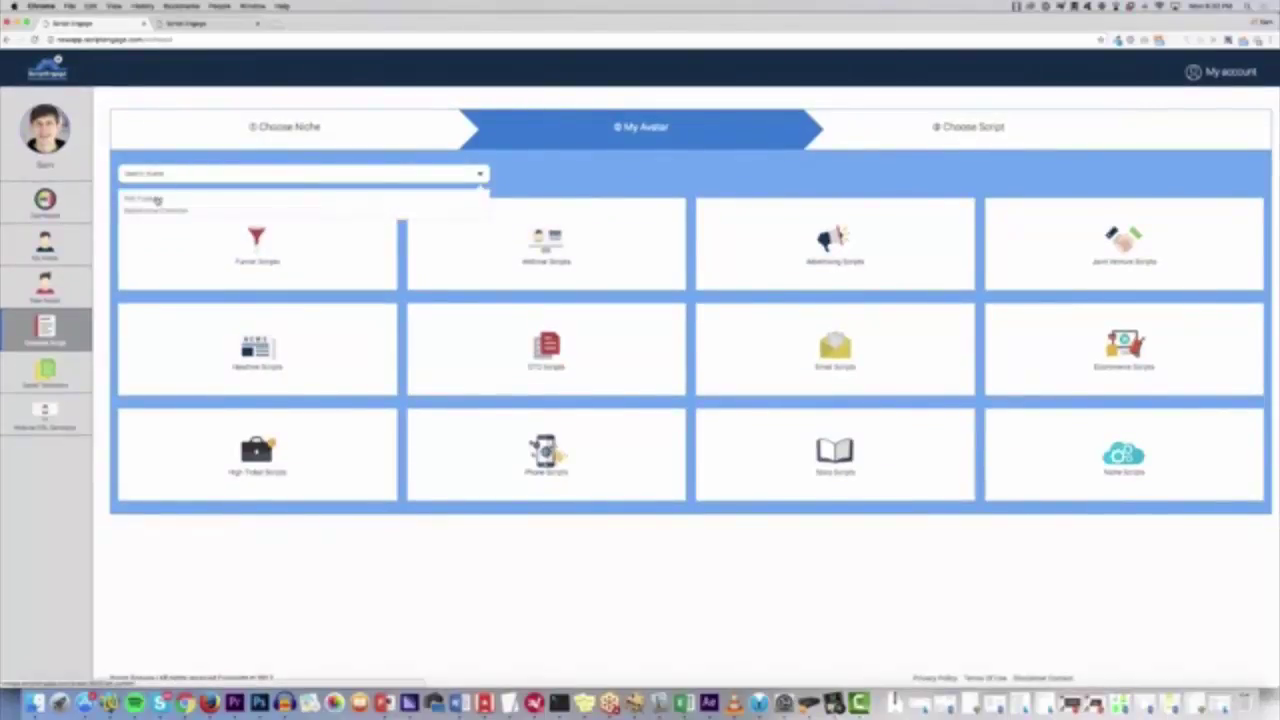
pyautogui.click(202, 172)
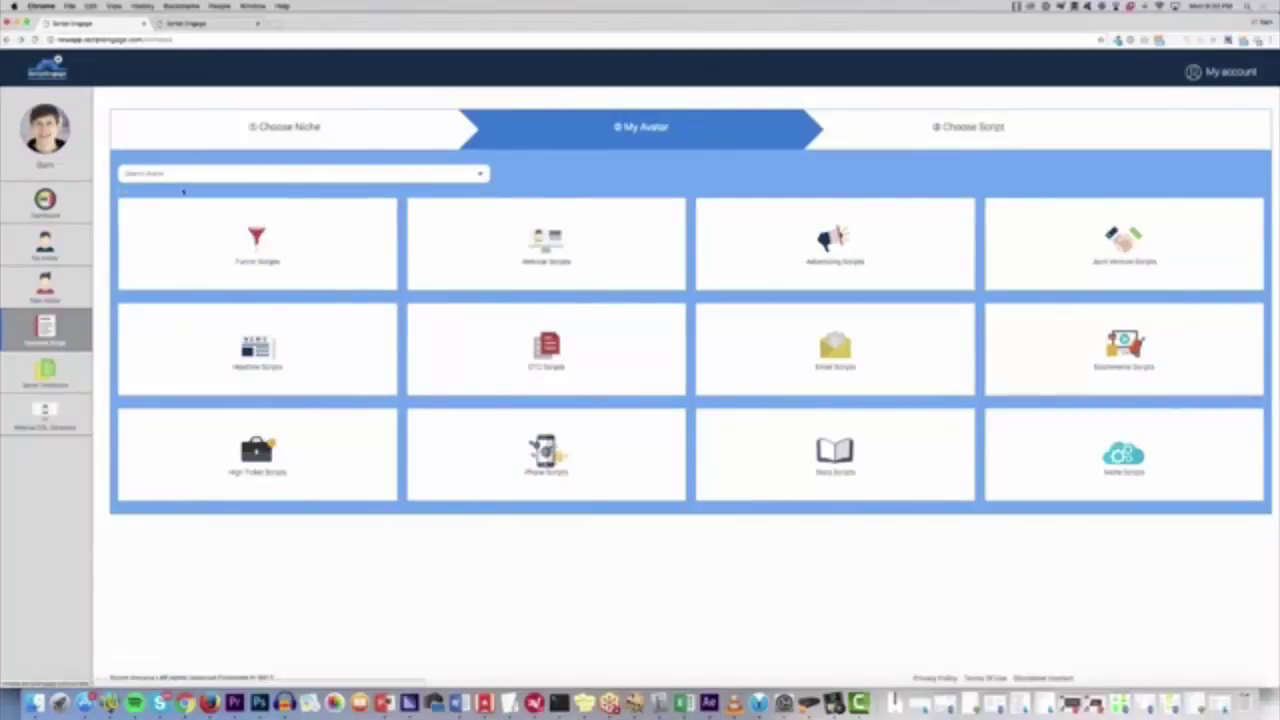
pyautogui.click(181, 175)
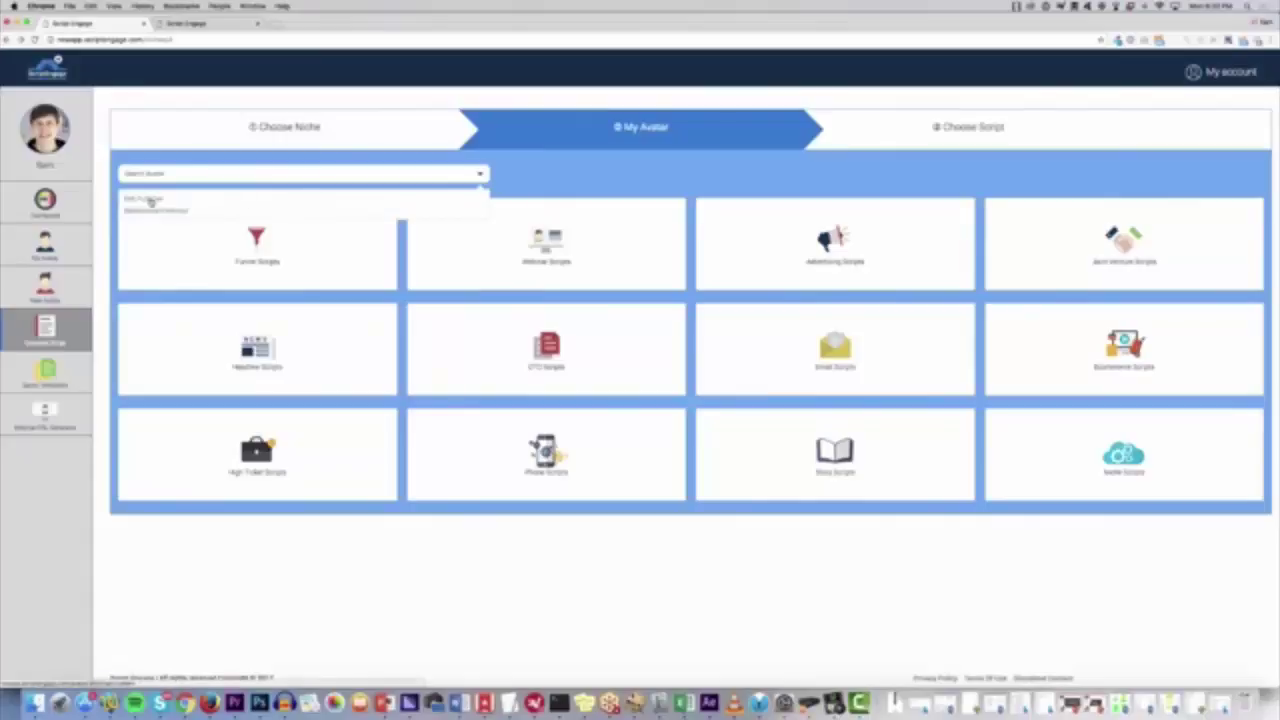
pyautogui.click(155, 174)
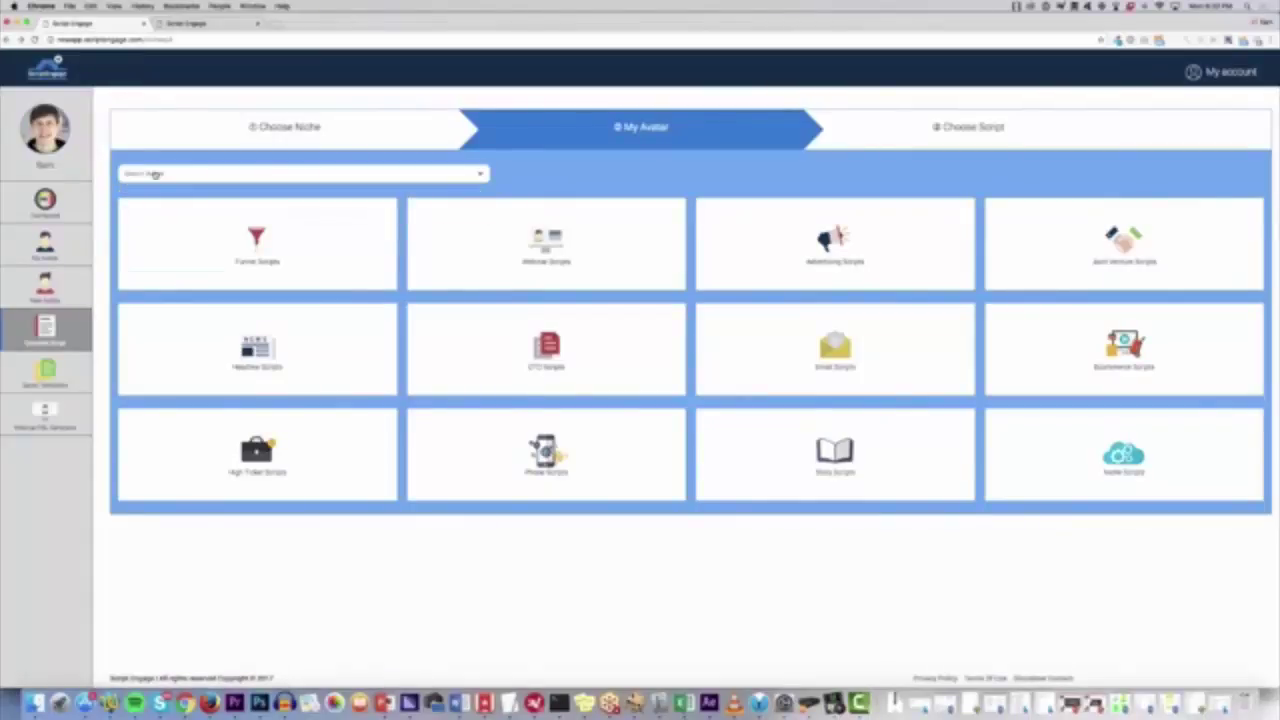
# Step: Select the Bolt Publisher avatar and open the Long-Form Sales Letter Script from the funnel scripts
pyautogui.click(155, 174)
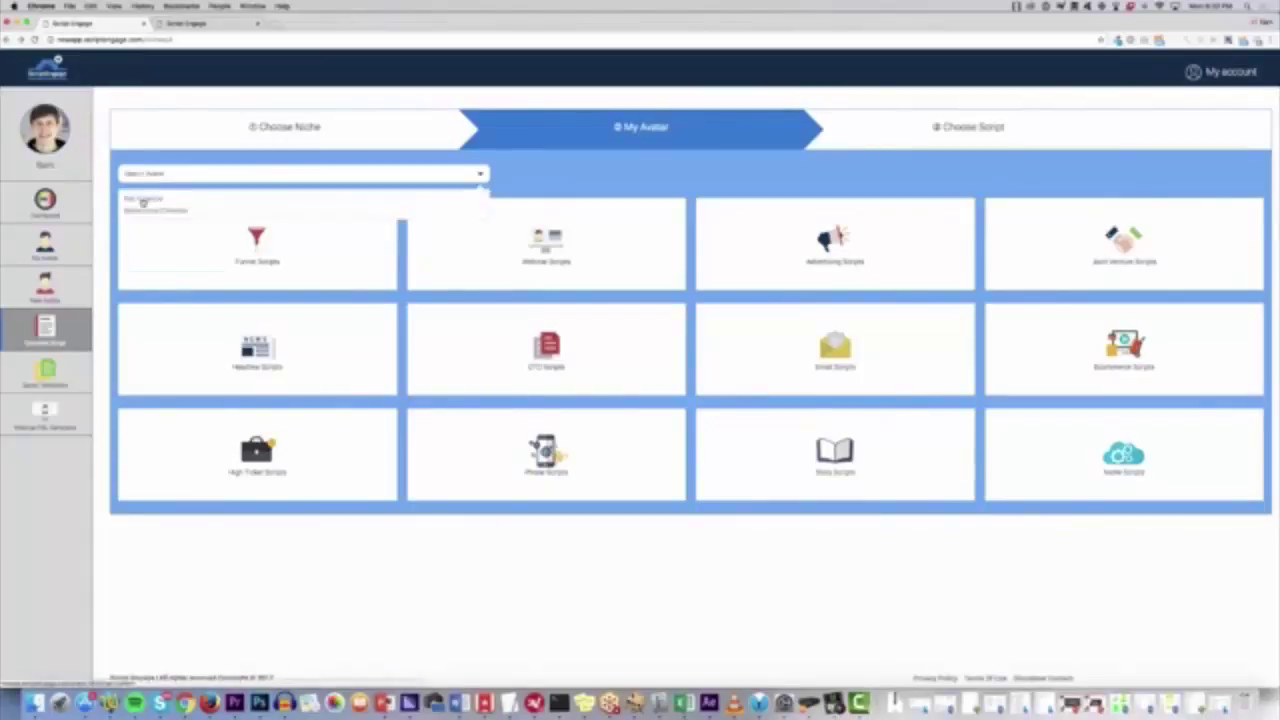
pyautogui.click(143, 203)
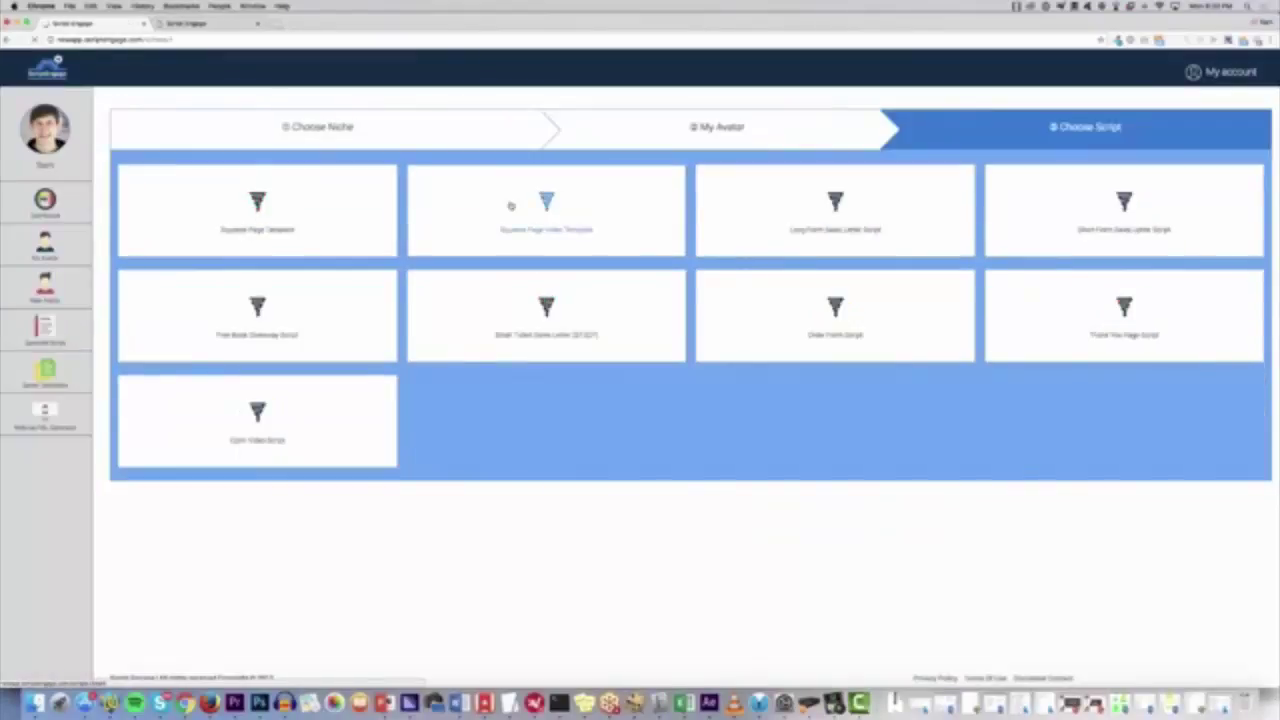
pyautogui.click(891, 237)
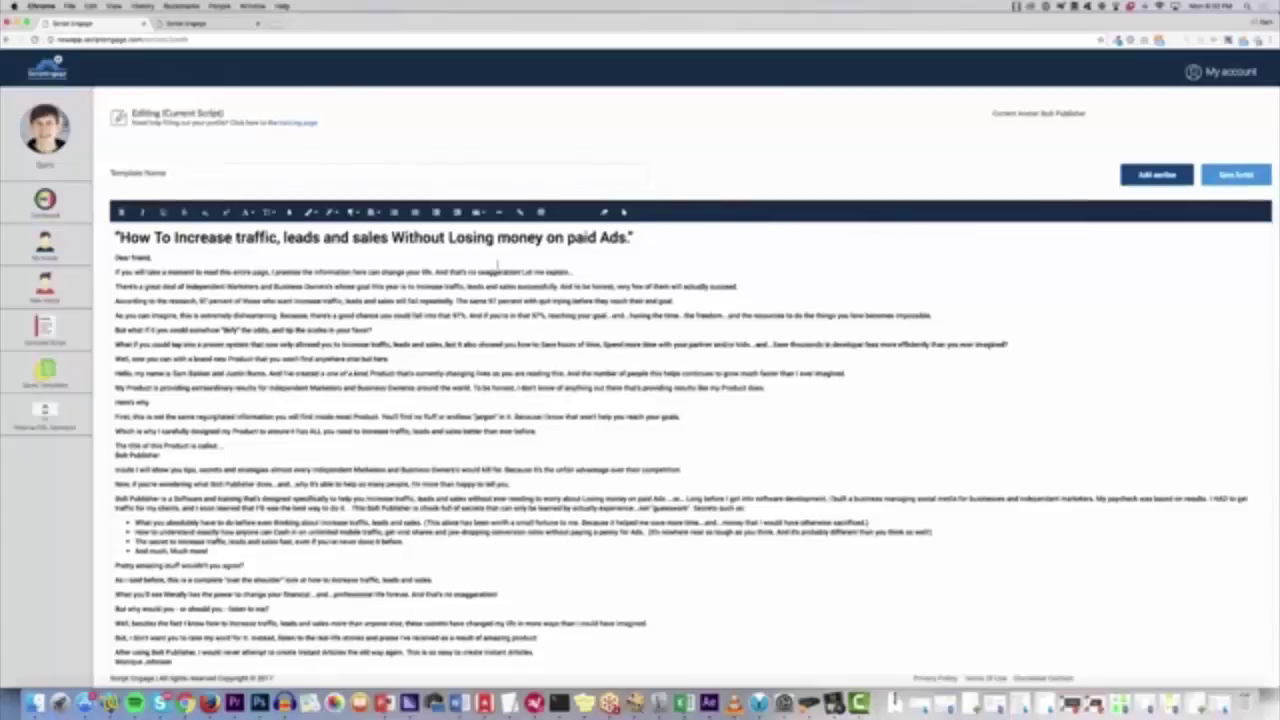
# Step: Remove the blank lines between the last testimonial and the "As you can see" paragraph in the sales letter
pyautogui.scroll(-5, 891, 237)
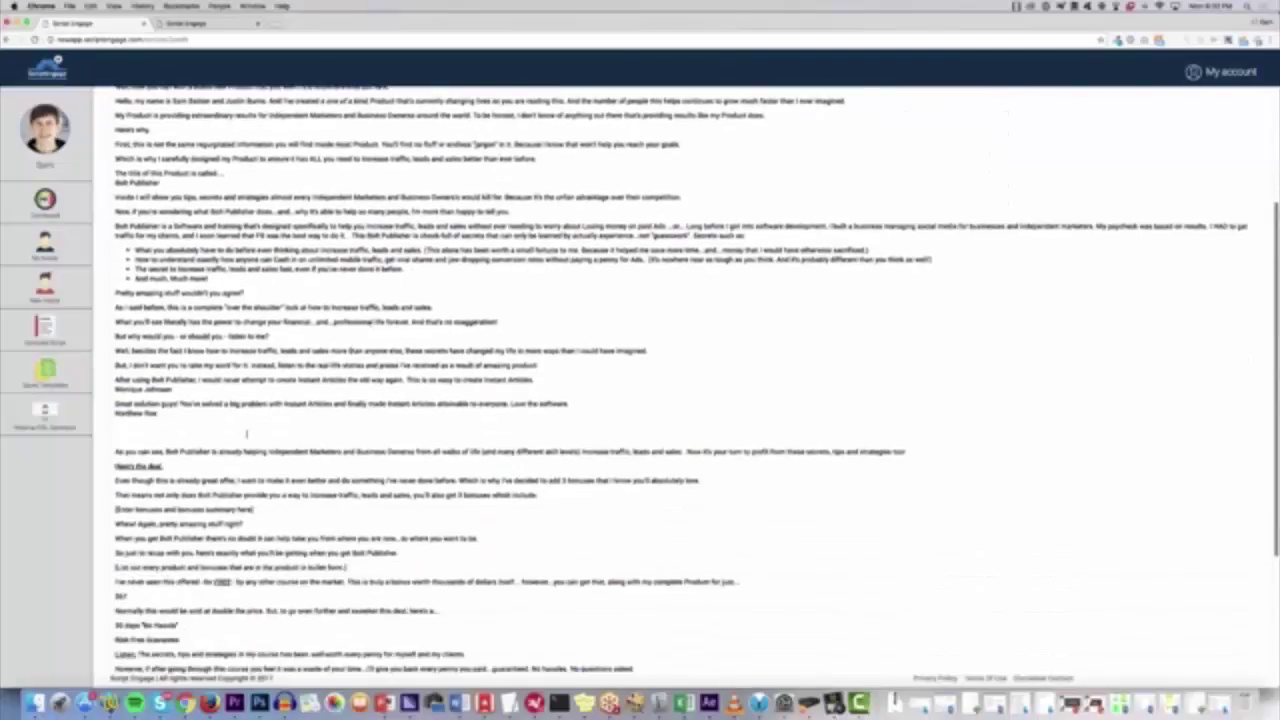
pyautogui.click(243, 436)
pyautogui.press('BackSpace')
pyautogui.press('BackSpace')
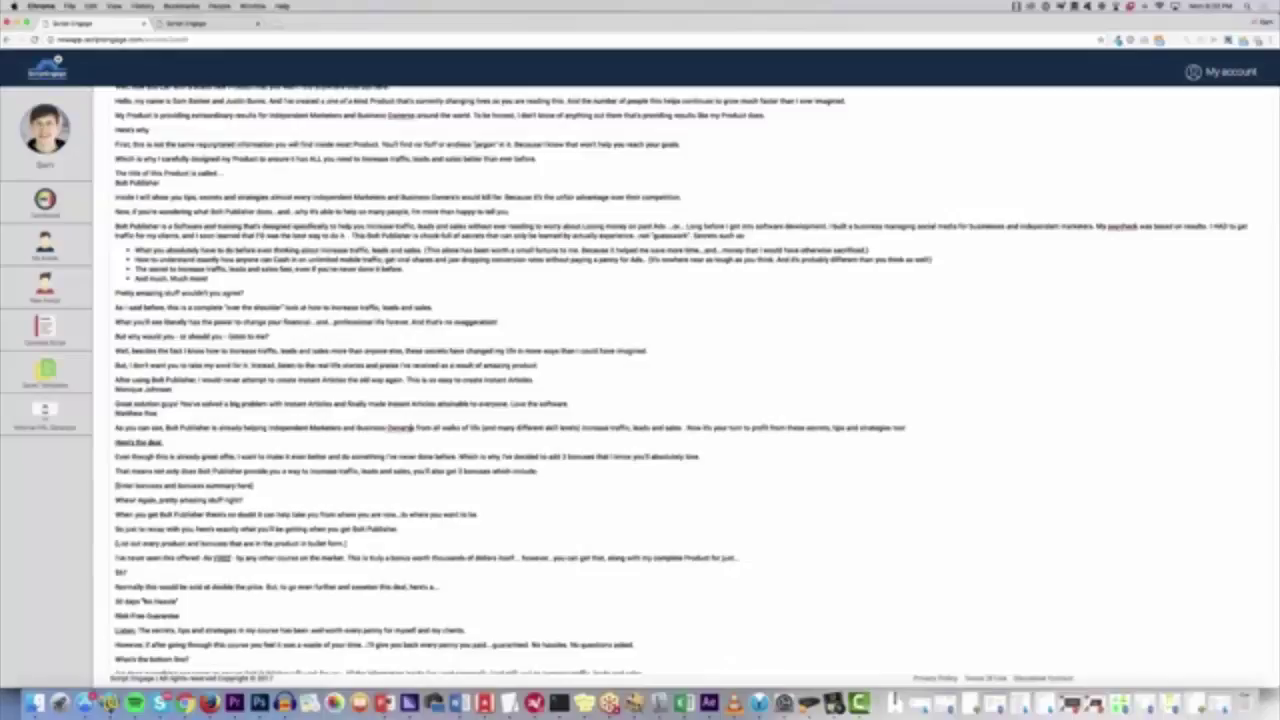
# Step: Correct "Business Owners's" to "Business Owners" in the paragraph beginning "My Product is providing extraordinary results"
pyautogui.scroll(6, 410, 428)
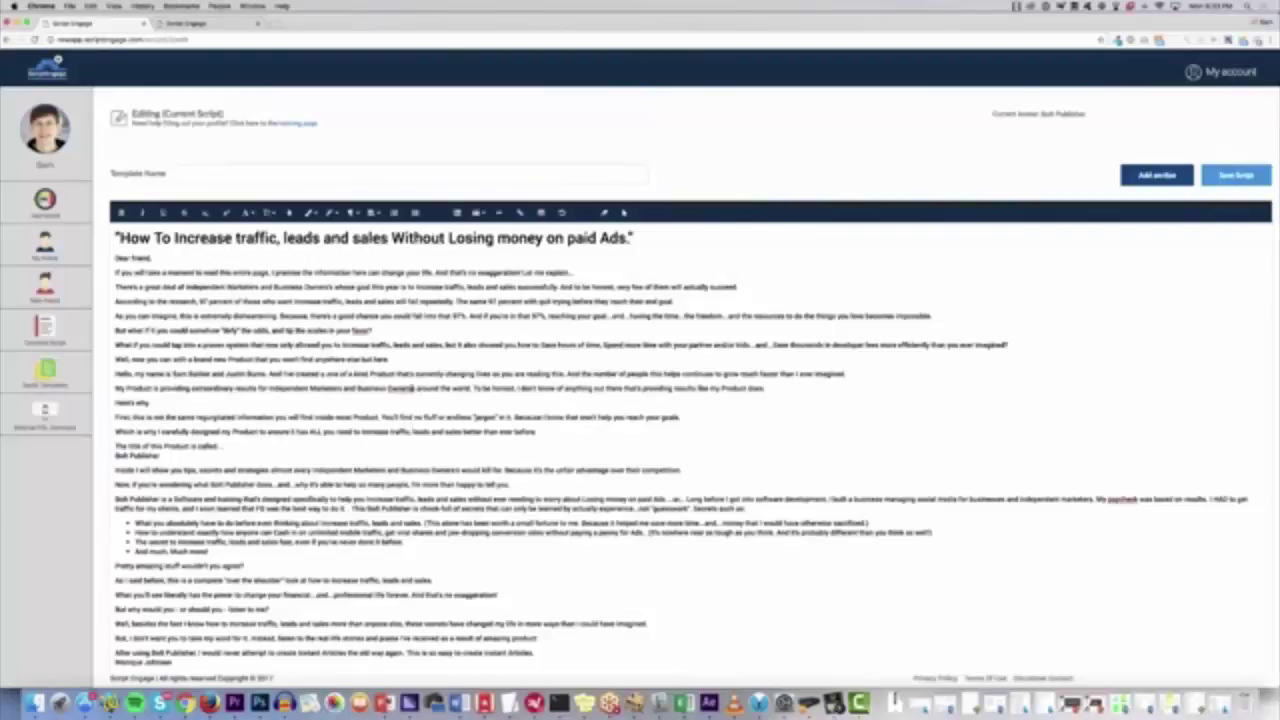
pyautogui.press('BackSpace')
pyautogui.rightClick(364, 334)
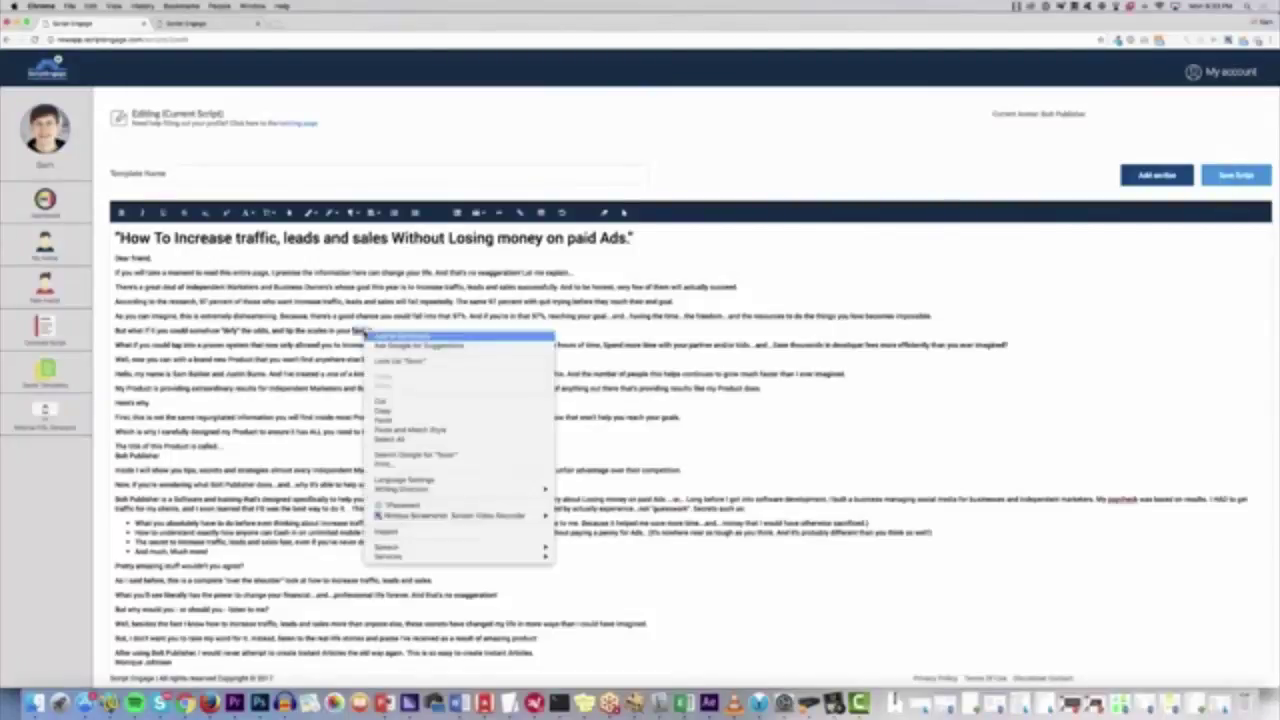
pyautogui.click(350, 338)
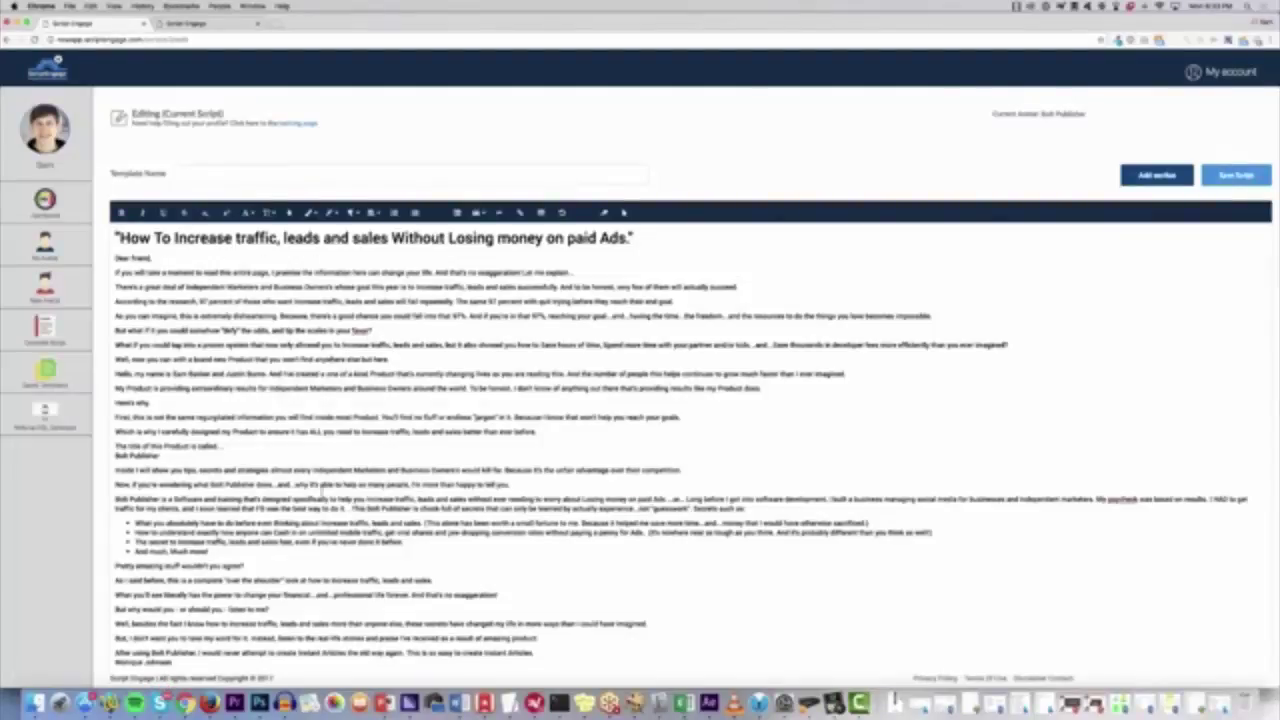
# Step: Add a line above the main headline and insert "Who Else Wants To Increase traffic, leads and sales" from the Section Adder's Headlines
pyautogui.scroll(-10, 325, 486)
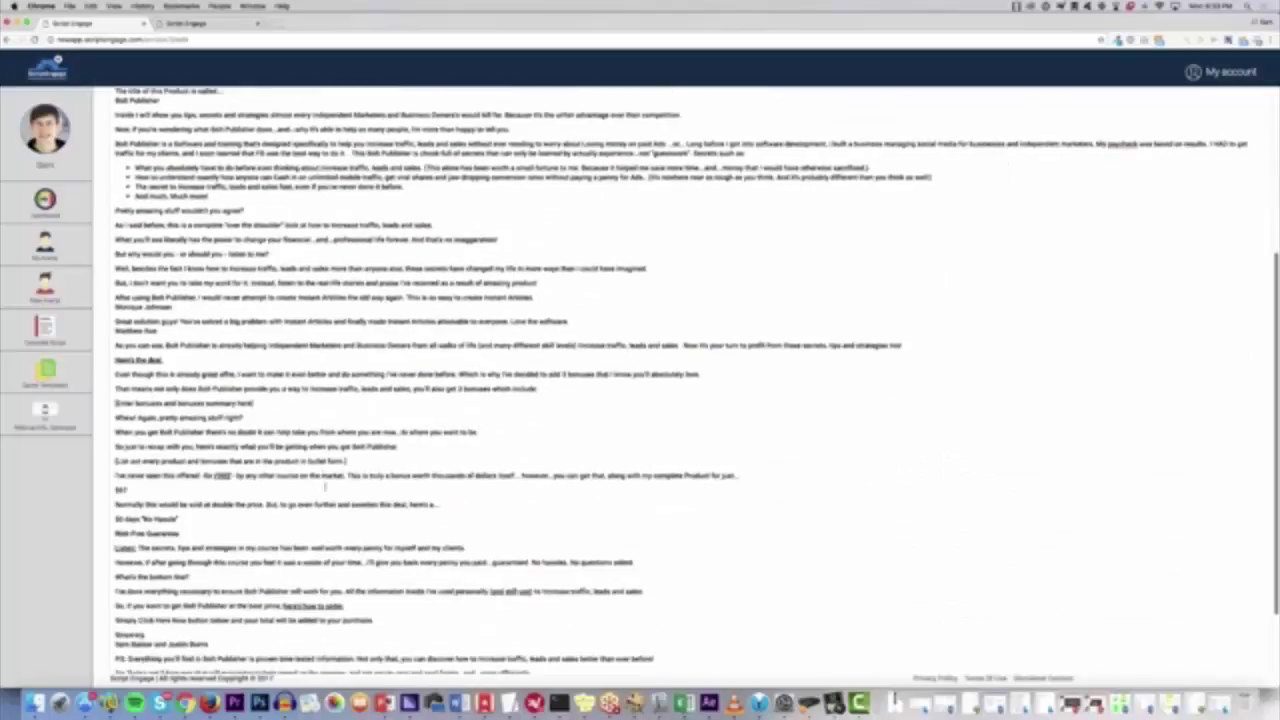
pyautogui.scroll(-5, 326, 486)
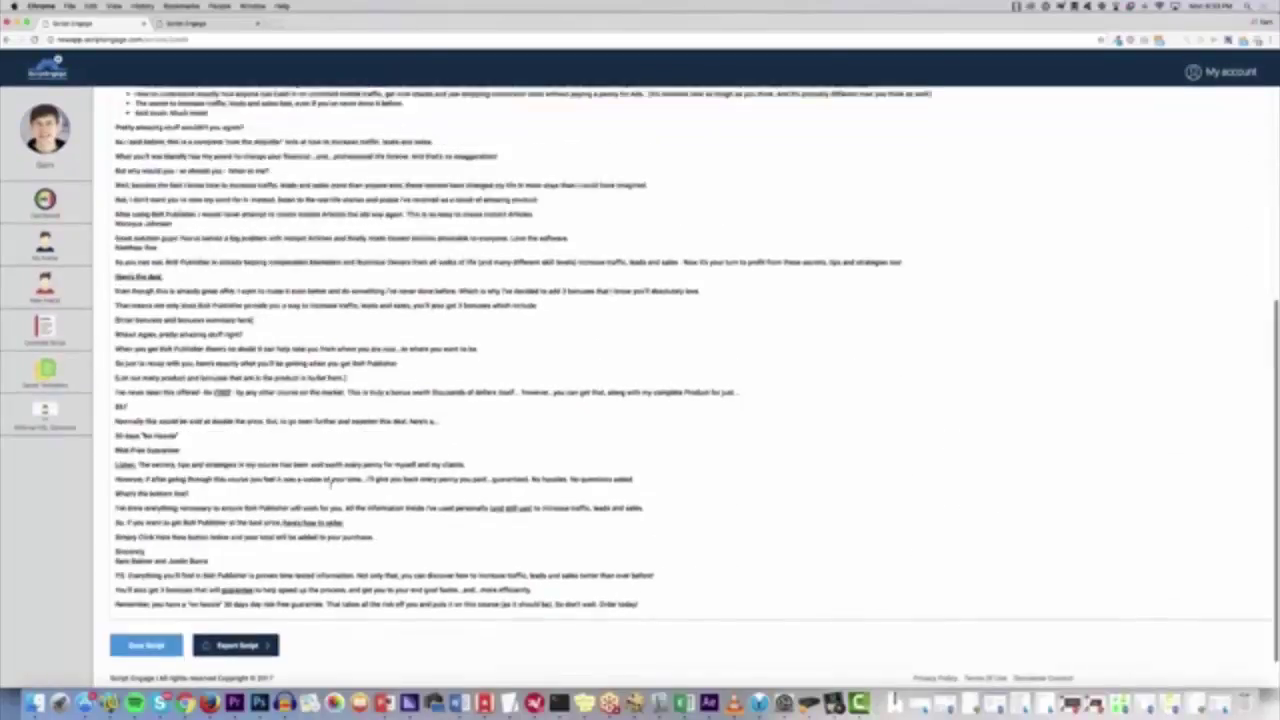
pyautogui.scroll(15, 330, 483)
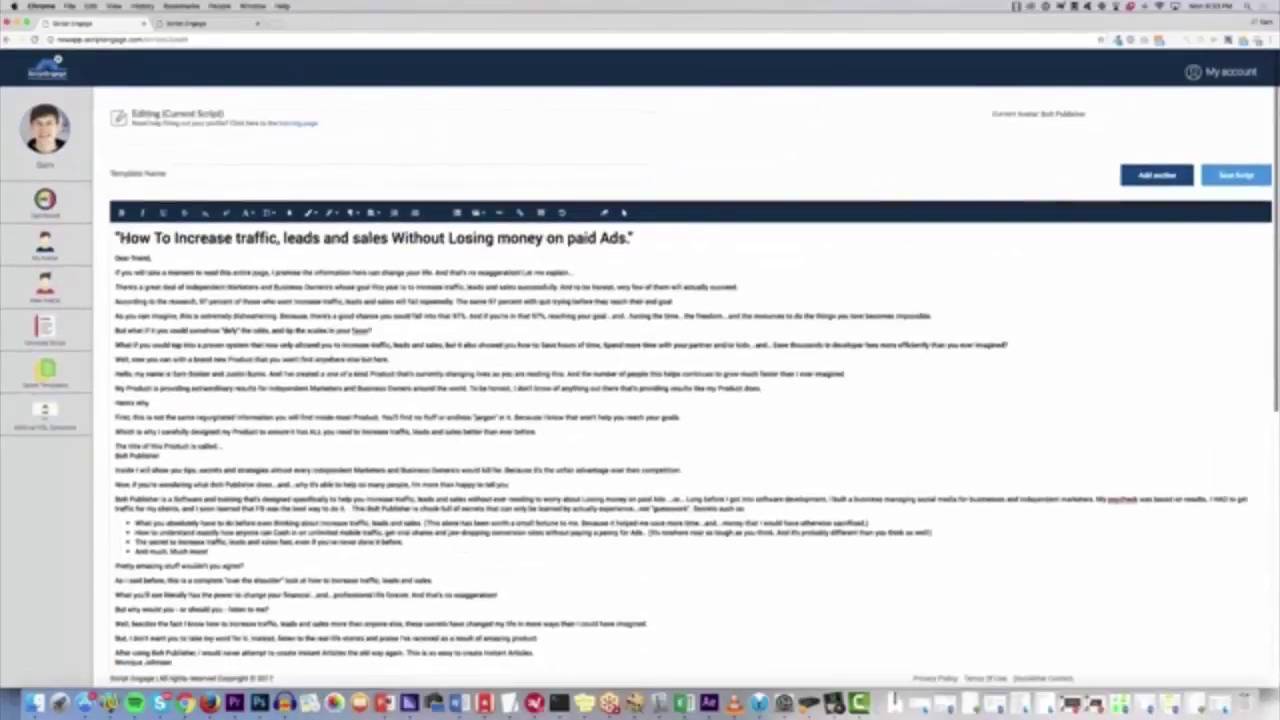
pyautogui.press('Return')
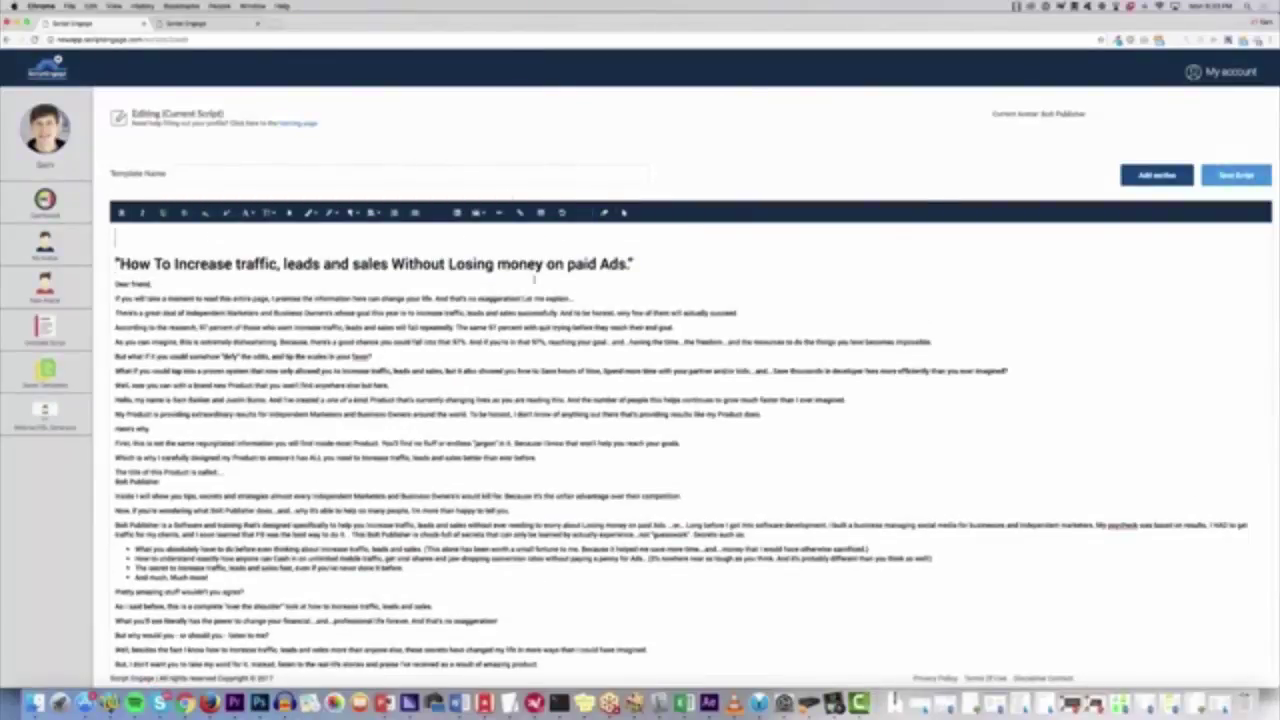
pyautogui.click(1157, 178)
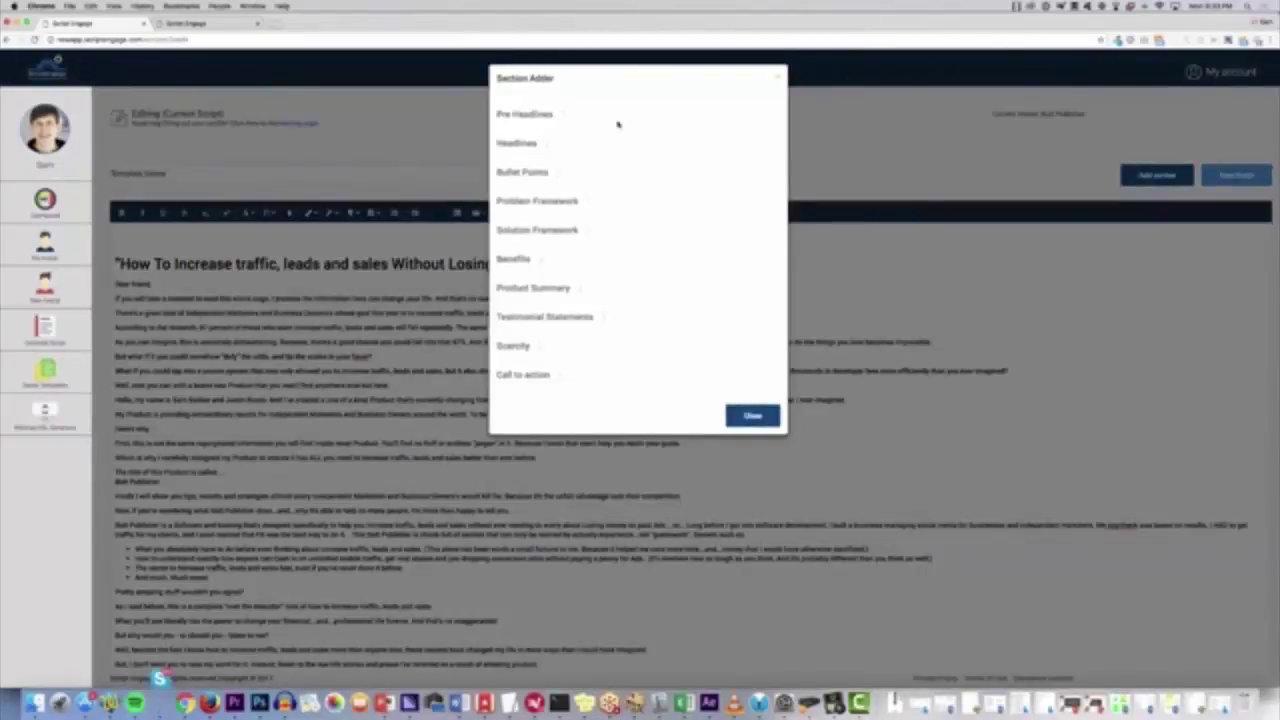
pyautogui.click(536, 116)
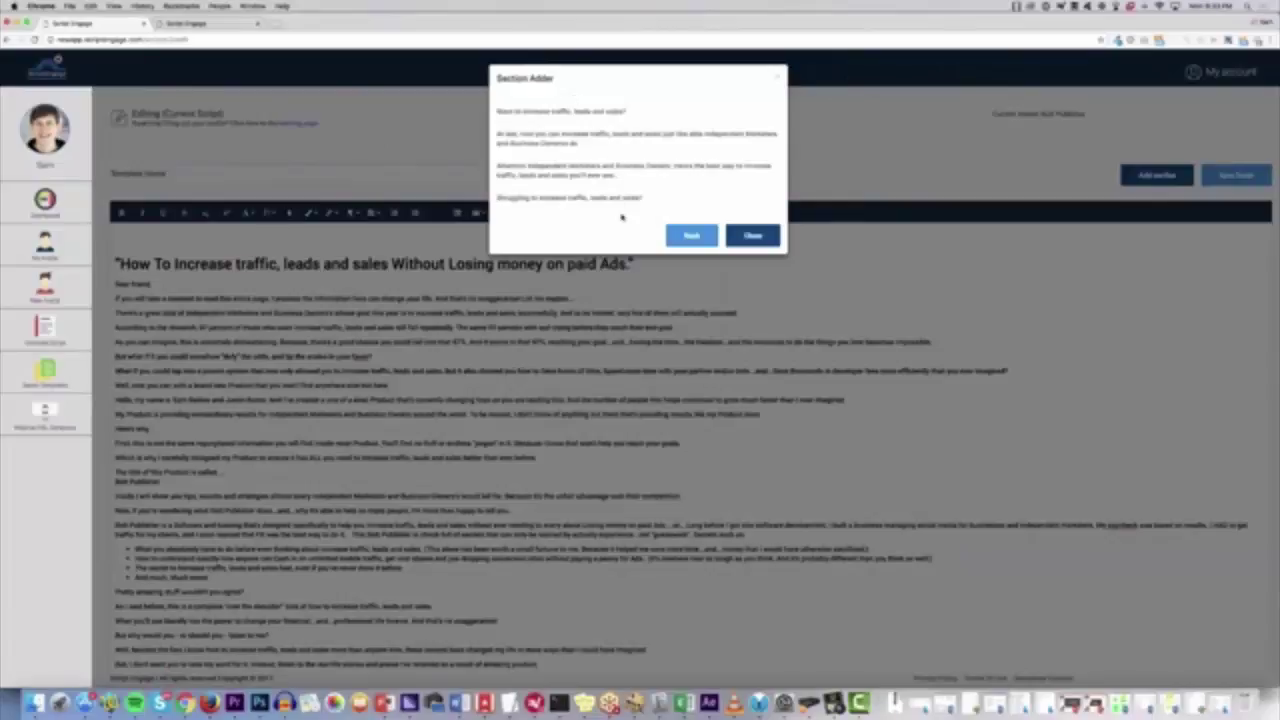
pyautogui.click(691, 236)
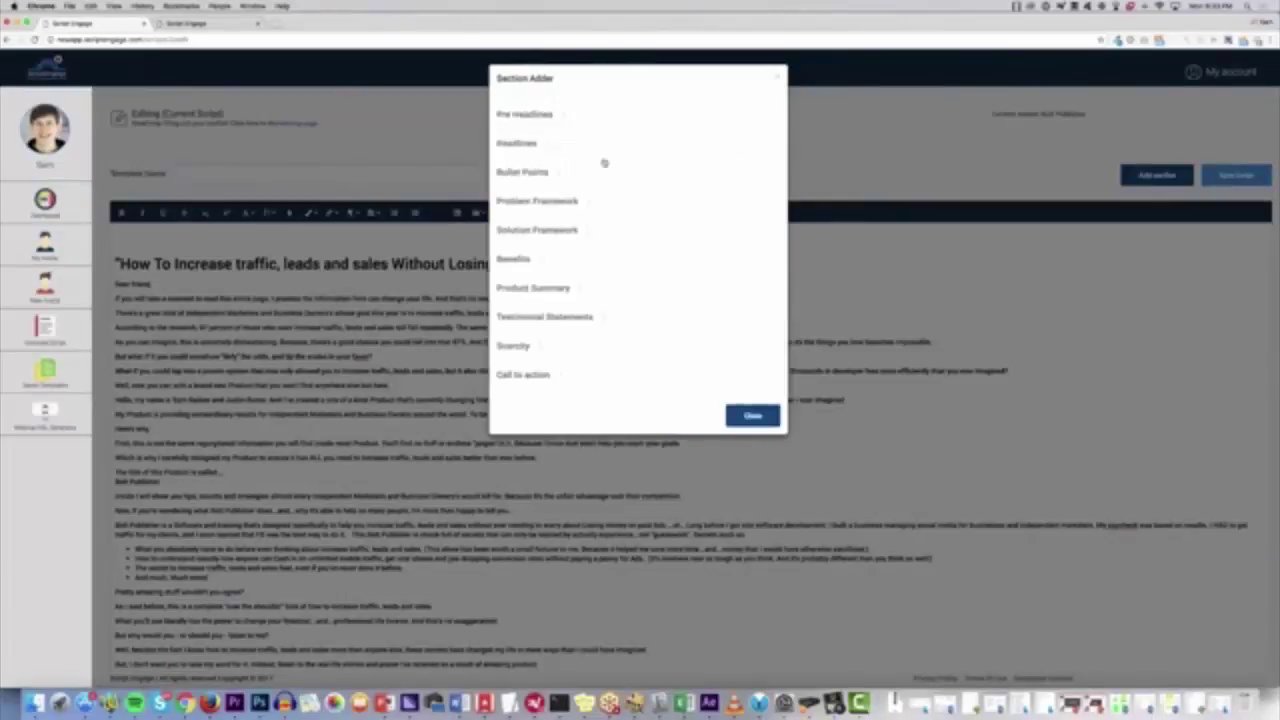
pyautogui.click(566, 147)
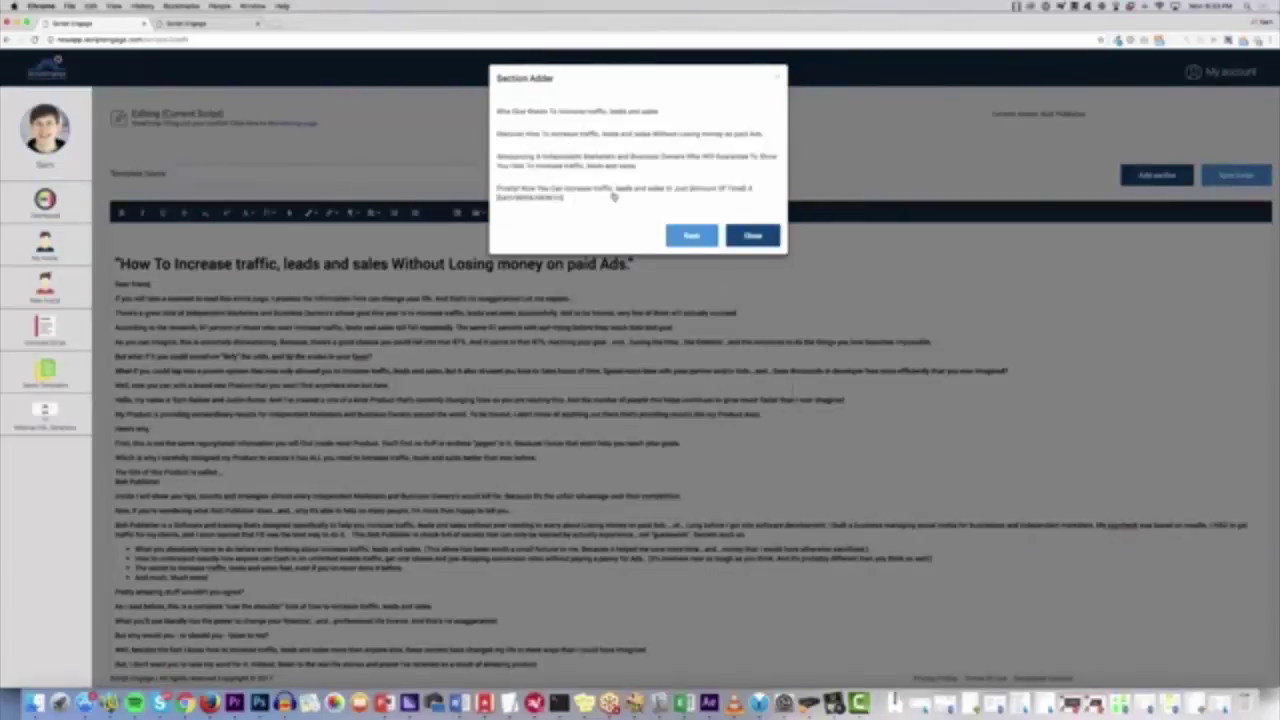
pyautogui.click(638, 113)
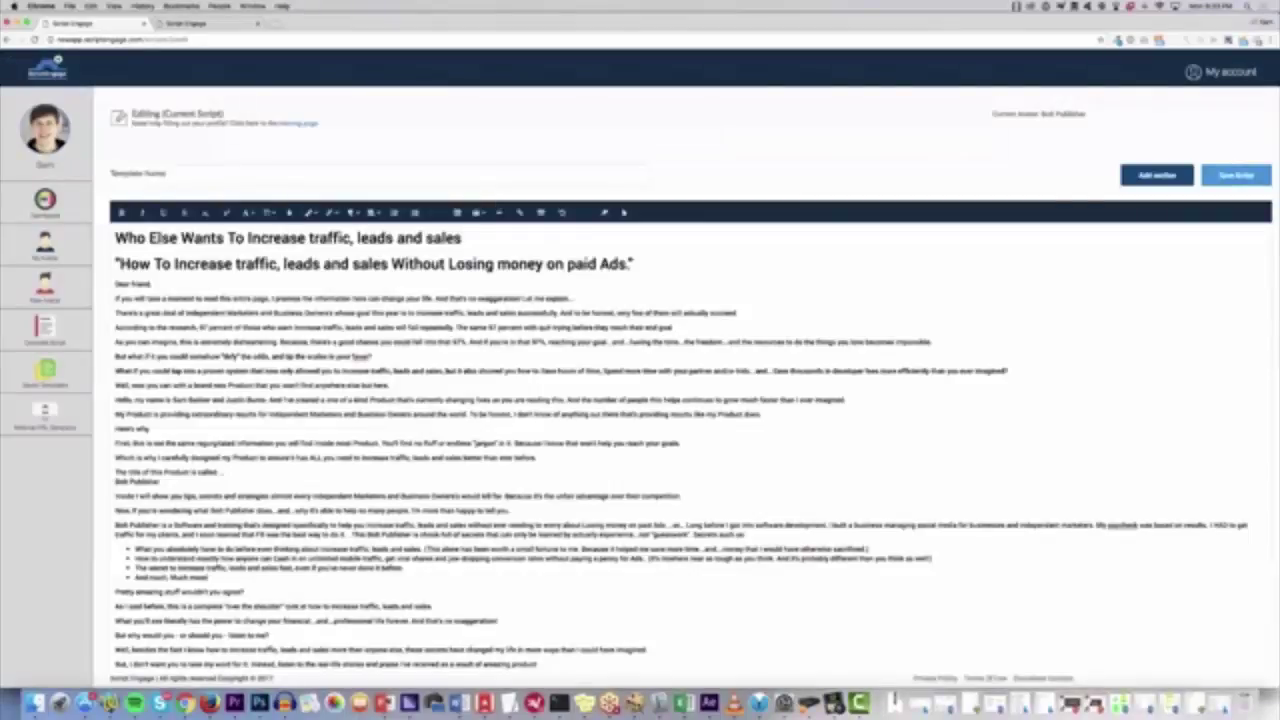
# Step: Try centering the inserted "Who Else Wants To Increase traffic, leads and sales" headline, and return it to left alignment
pyautogui.moveTo(458, 238); pyautogui.dragTo(108, 237)
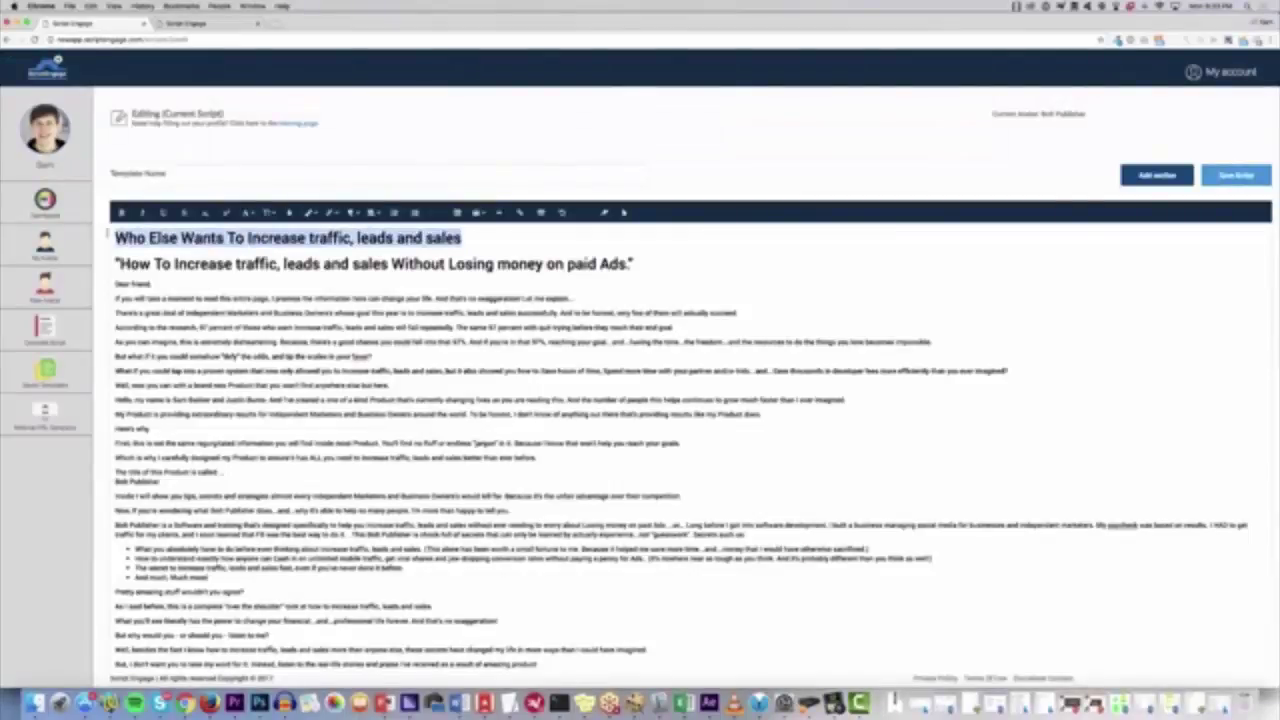
pyautogui.click(372, 213)
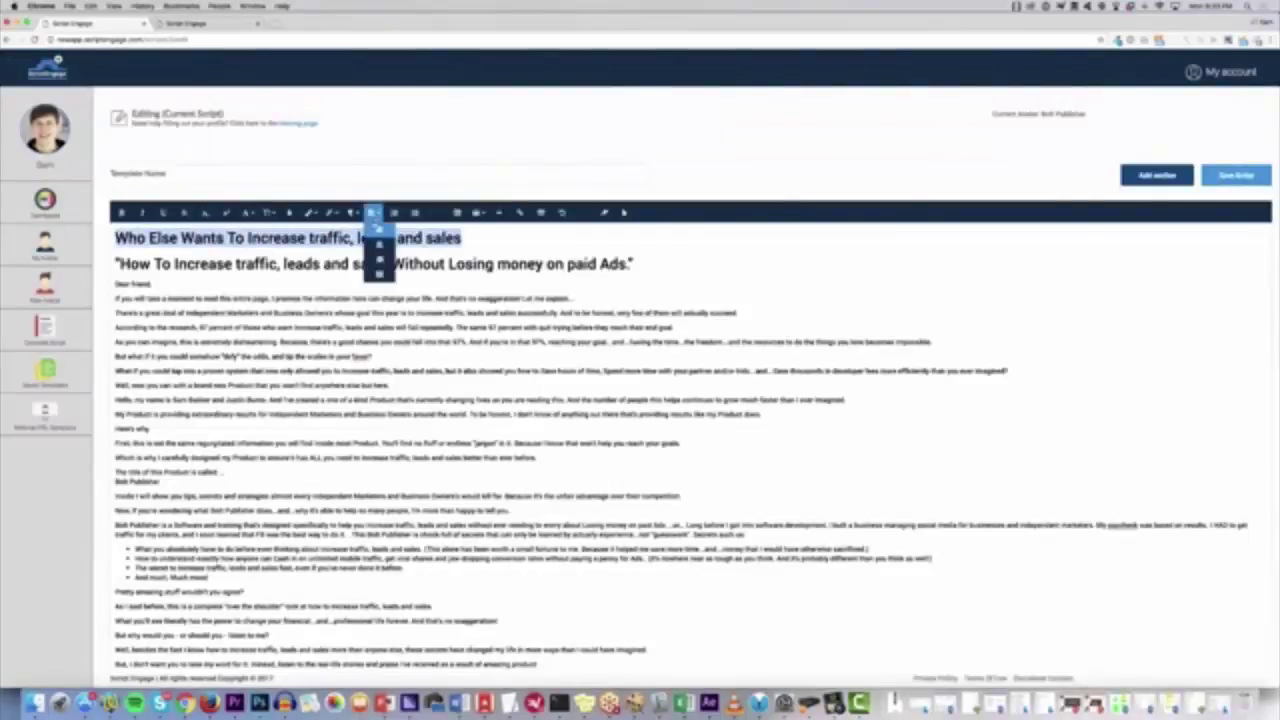
pyautogui.click(379, 244)
pyautogui.click(515, 238)
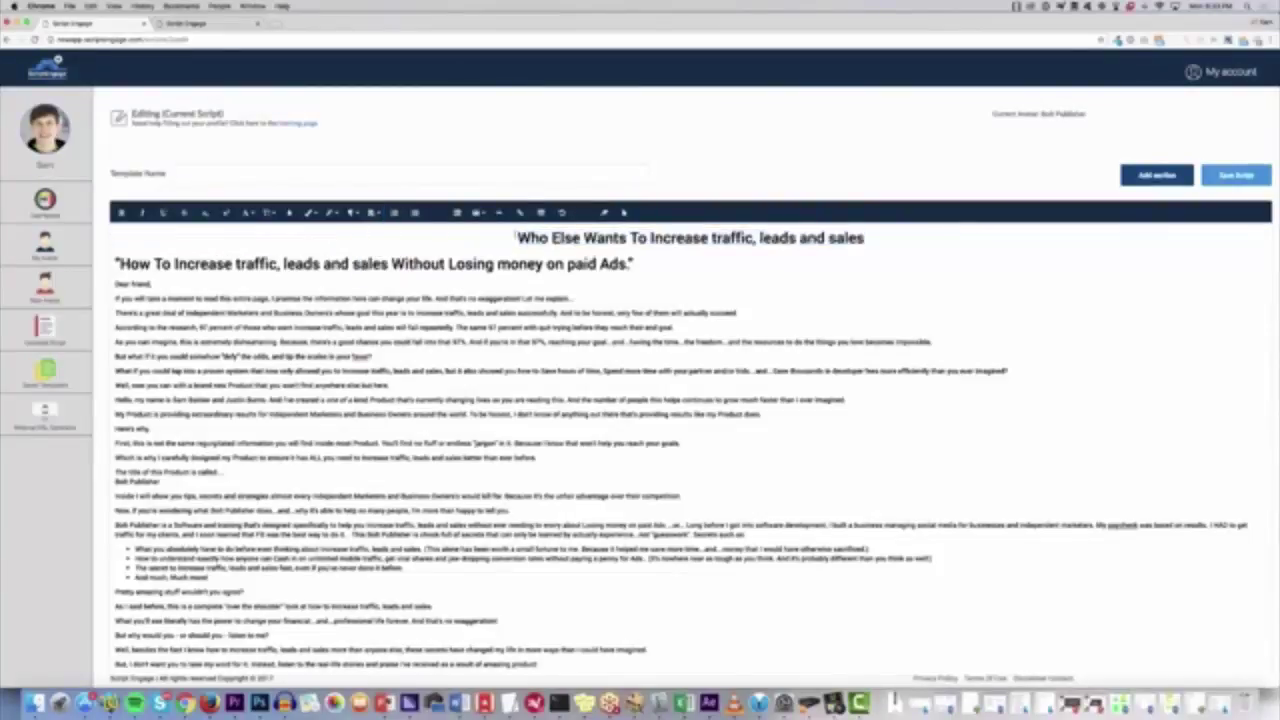
pyautogui.moveTo(870, 238); pyautogui.dragTo(515, 238)
pyautogui.click(372, 213)
pyautogui.click(379, 230)
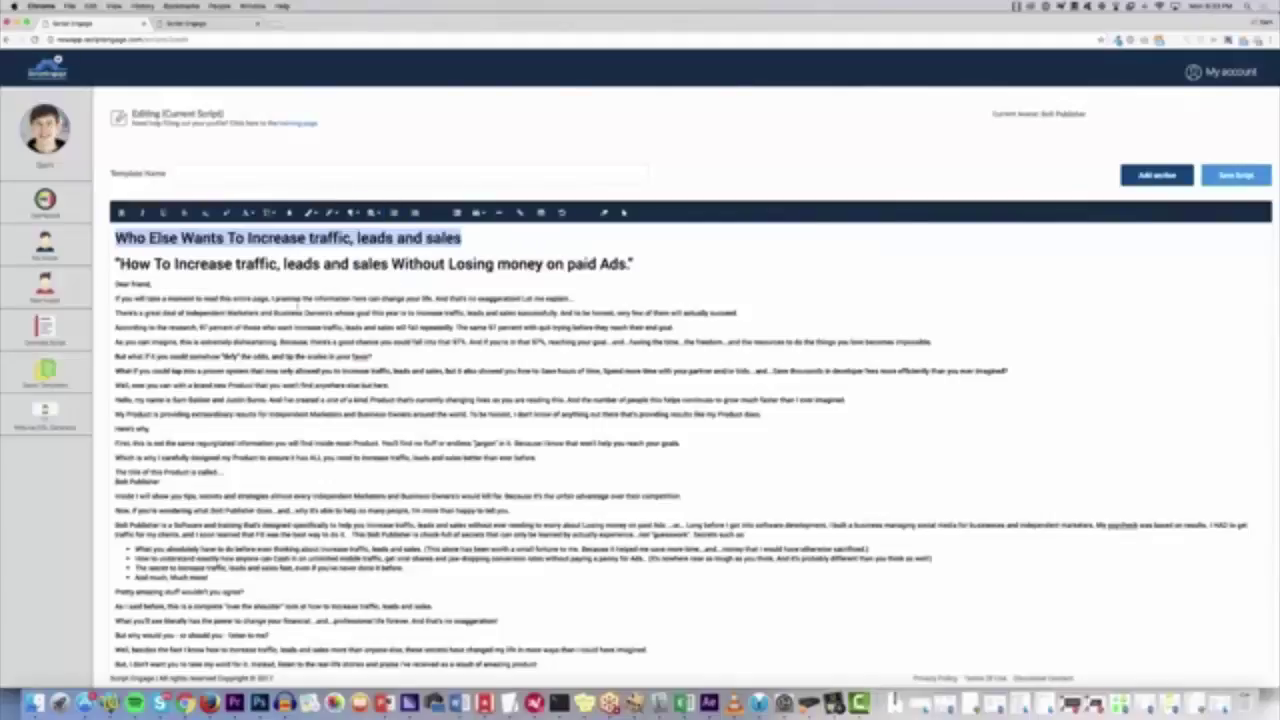
pyautogui.click(215, 314)
# Step: Review the edited sales letter and export the script in Word format
pyautogui.scroll(-5, 163, 381)
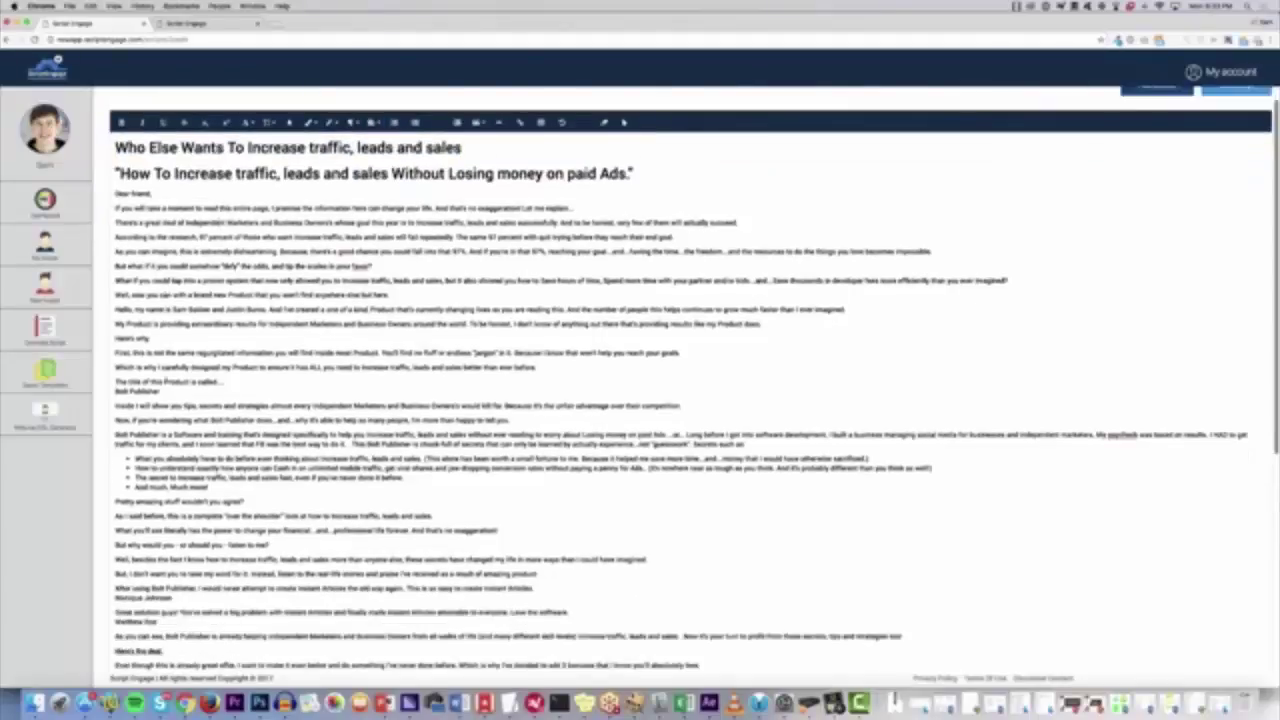
pyautogui.scroll(-3, 170, 378)
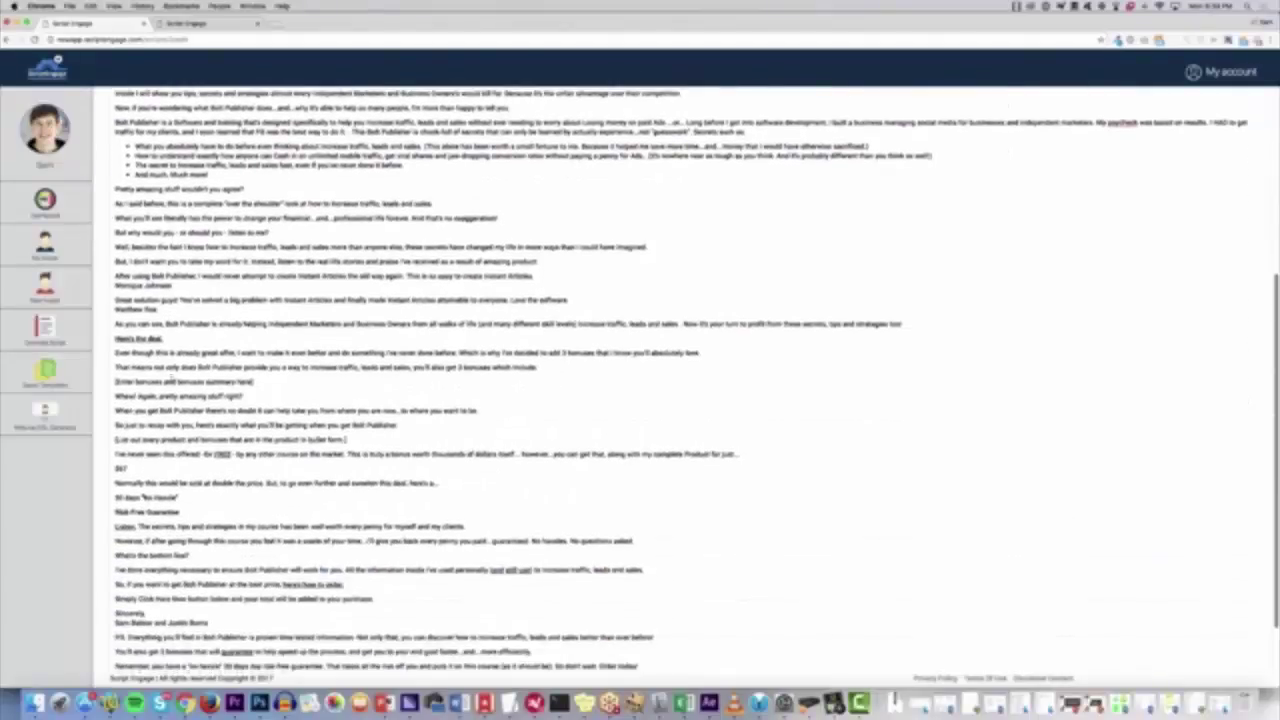
pyautogui.scroll(2, 244, 342)
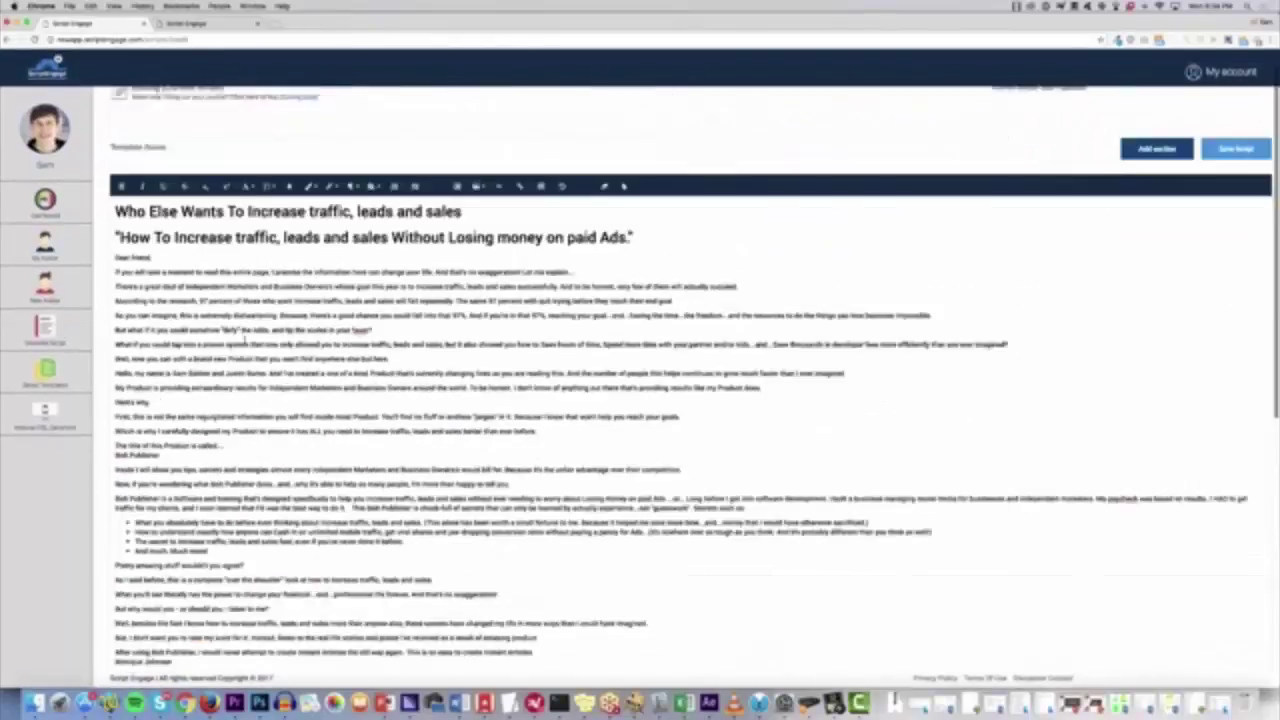
pyautogui.scroll(1, 244, 342)
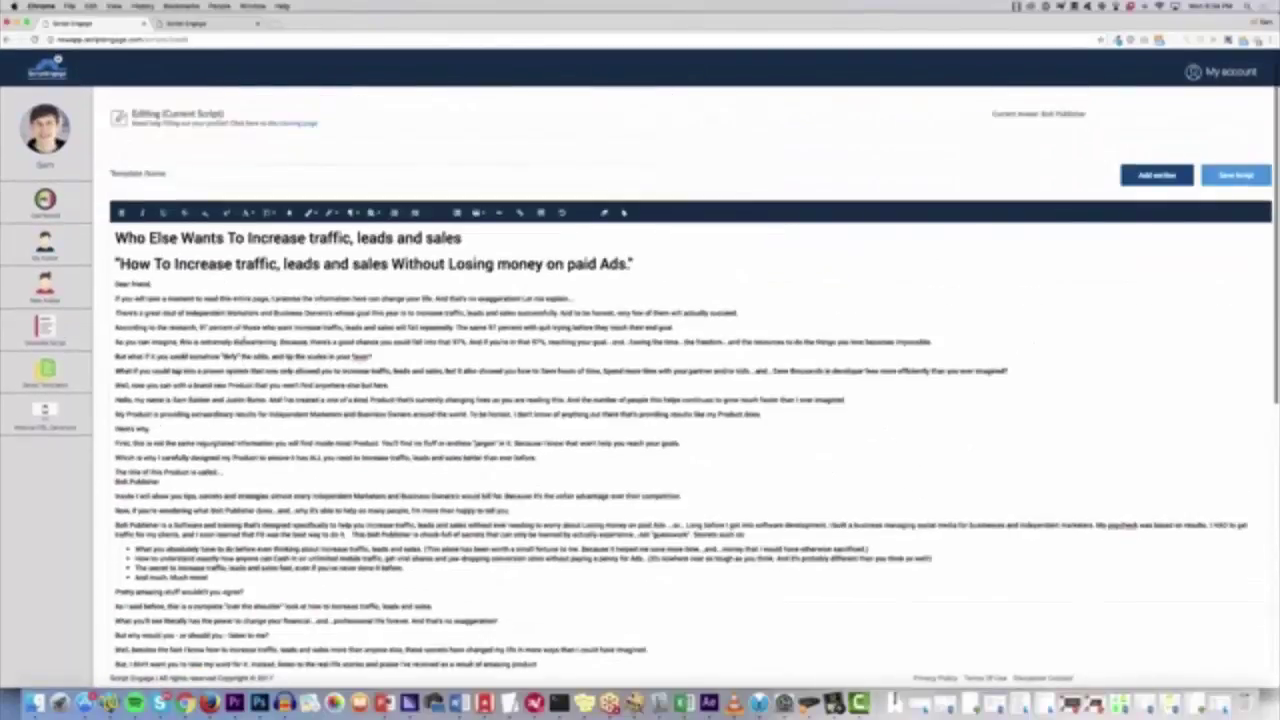
pyautogui.scroll(-4, 241, 343)
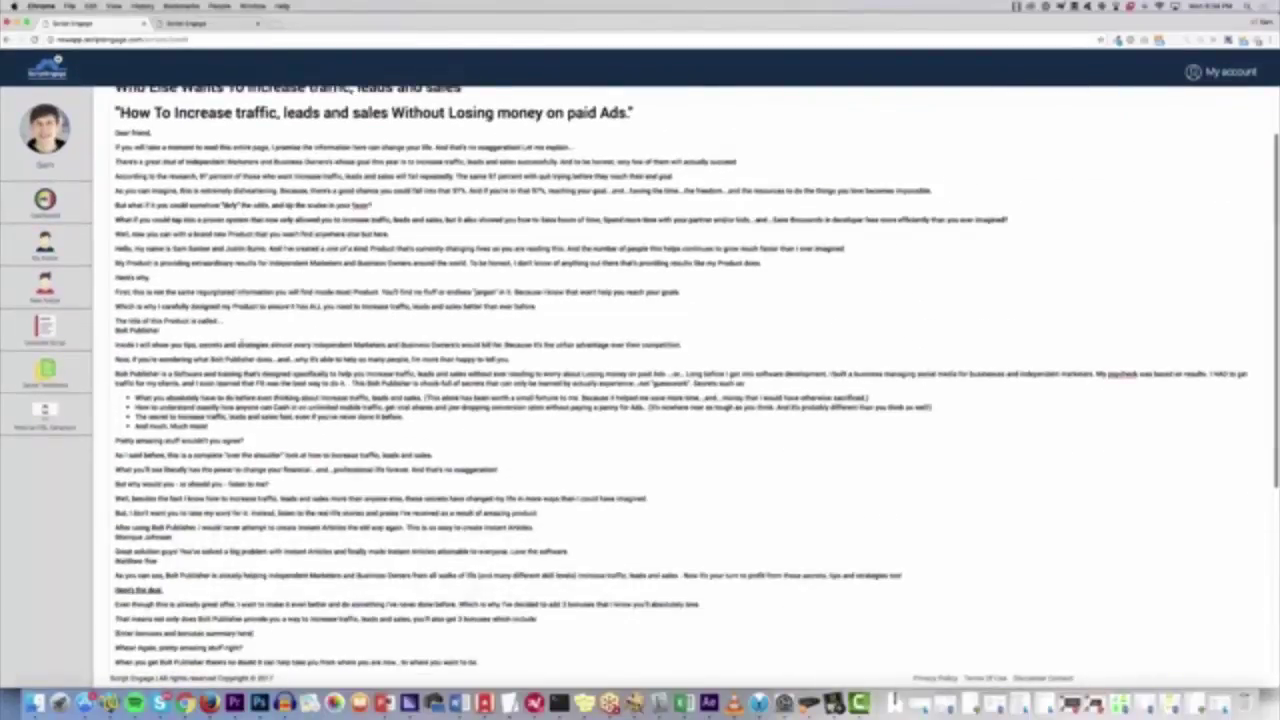
pyautogui.scroll(3, 241, 343)
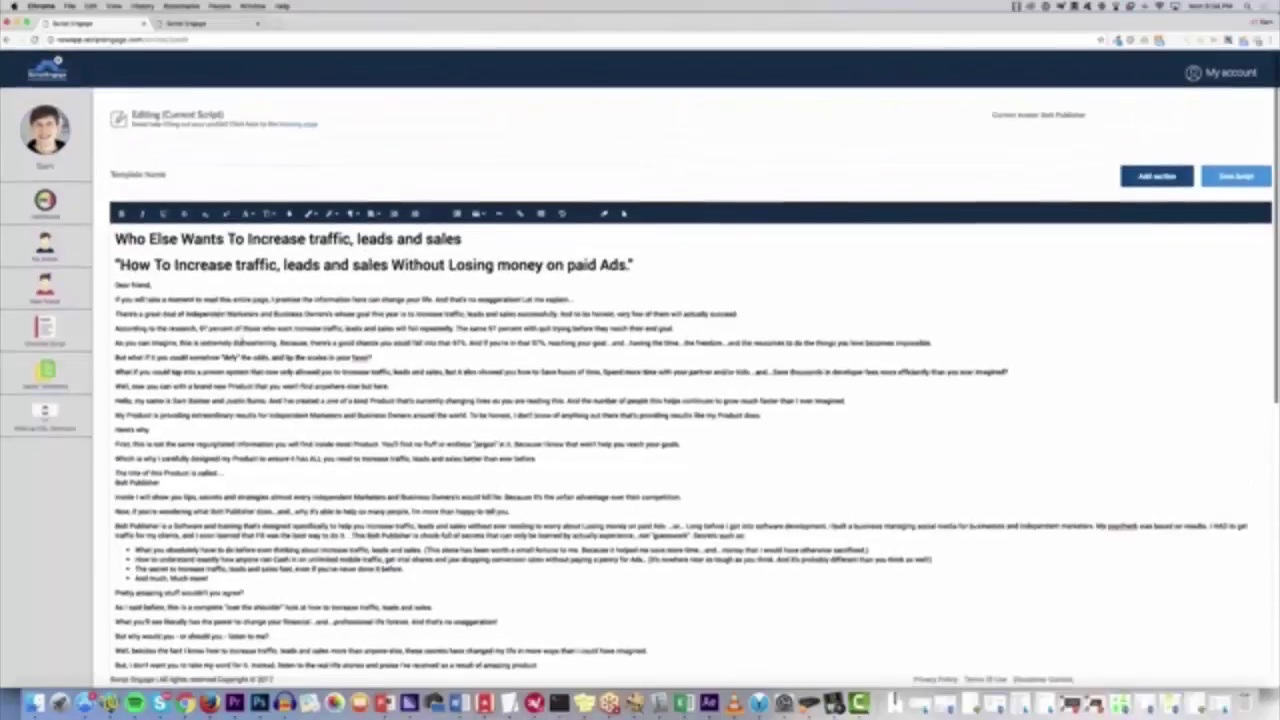
pyautogui.scroll(-10, 241, 343)
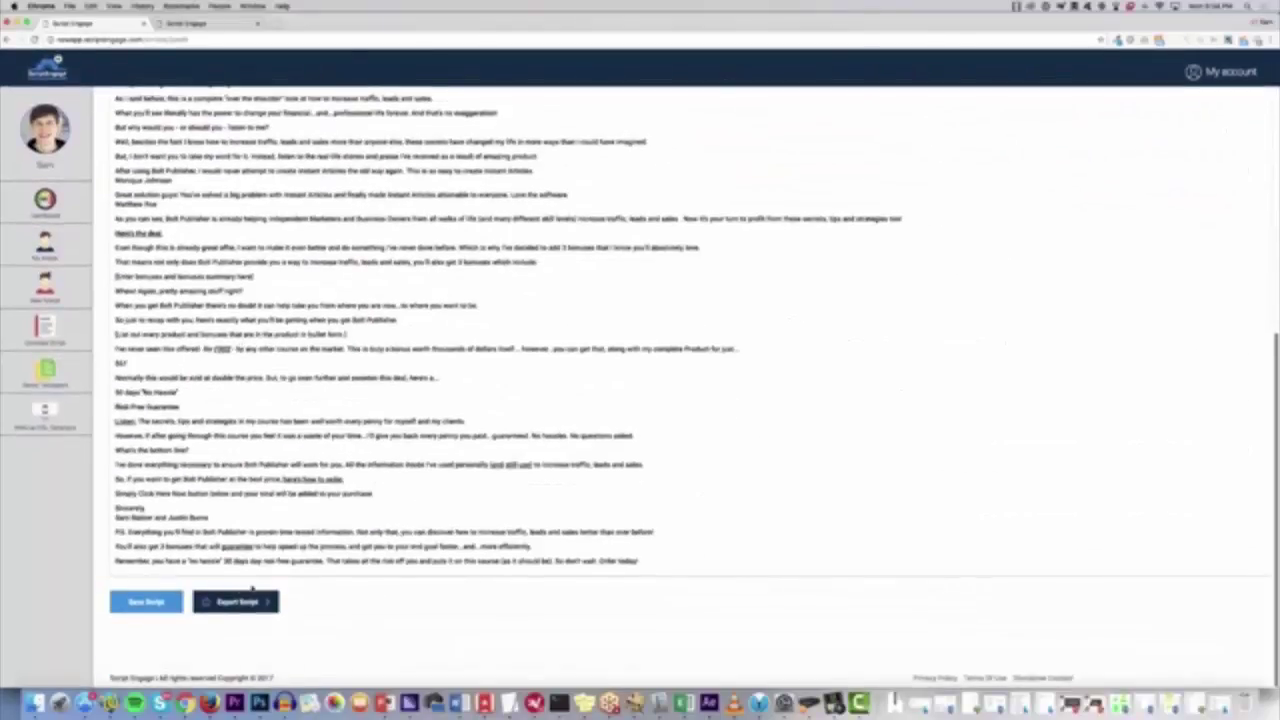
pyautogui.click(250, 598)
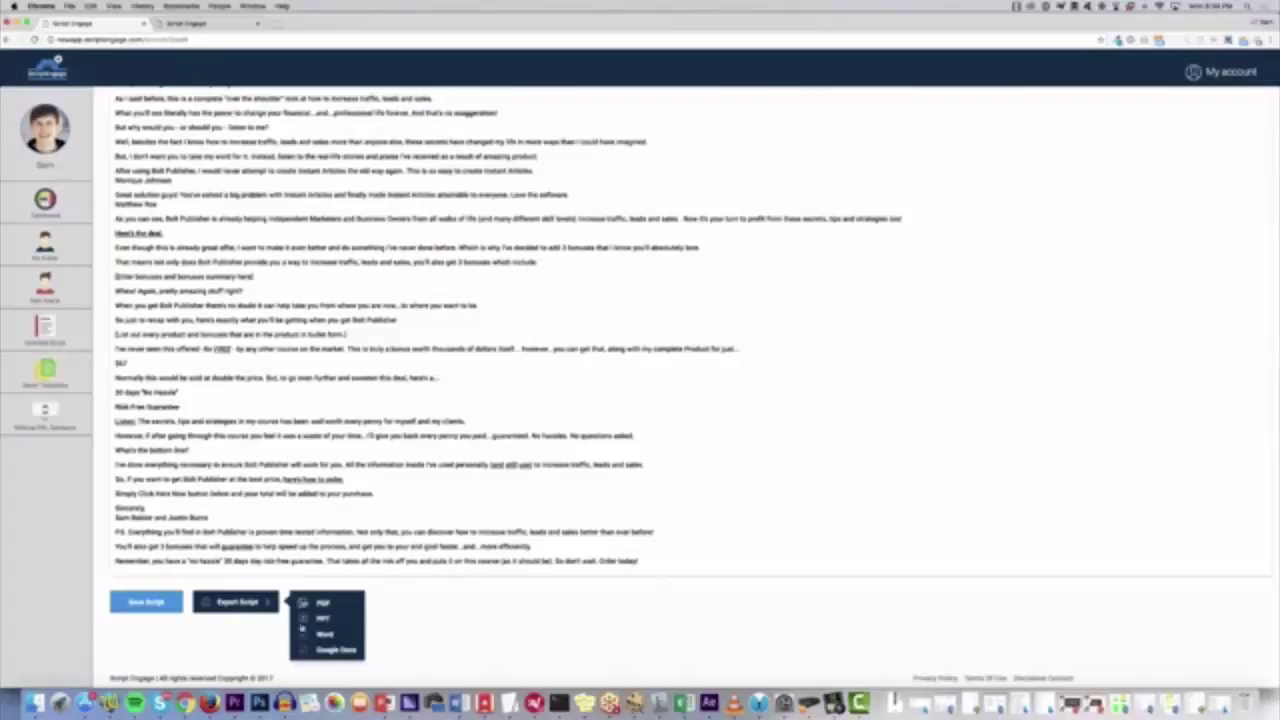
pyautogui.click(325, 635)
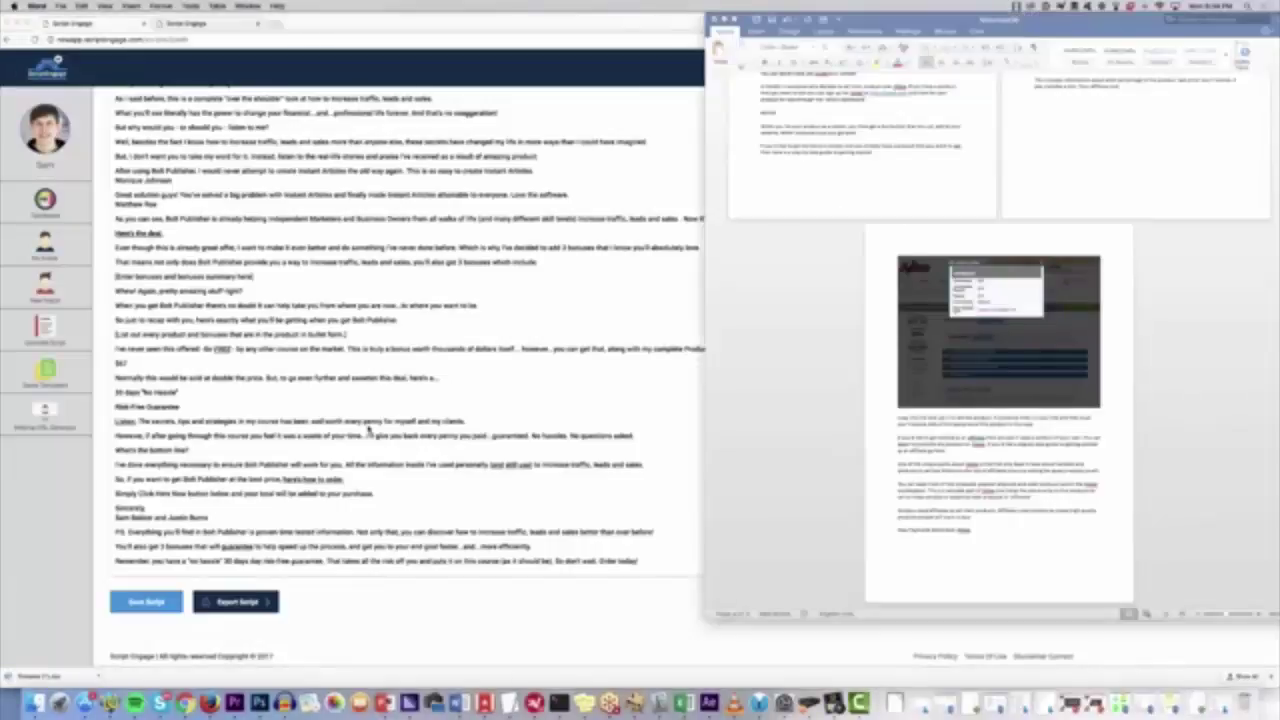
# Step: Open the downloaded Word export of the script and stop the Skype screen sharing
pyautogui.click(588, 428)
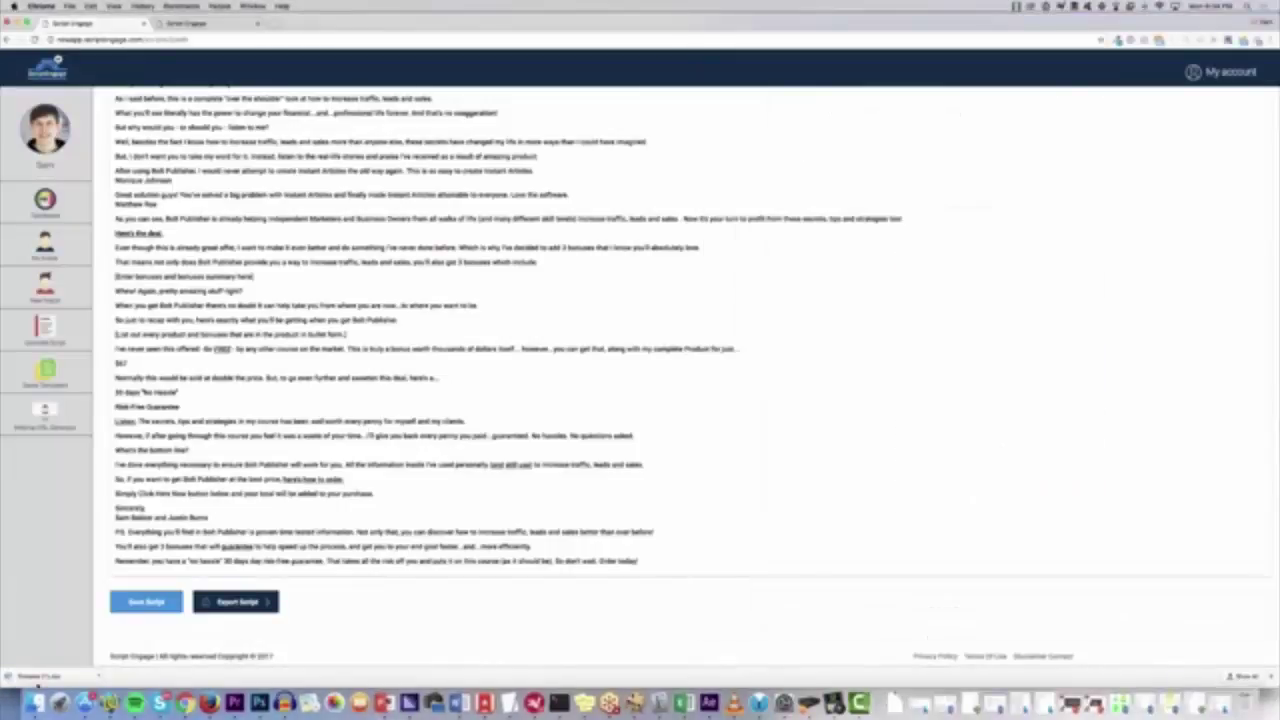
pyautogui.click(100, 680)
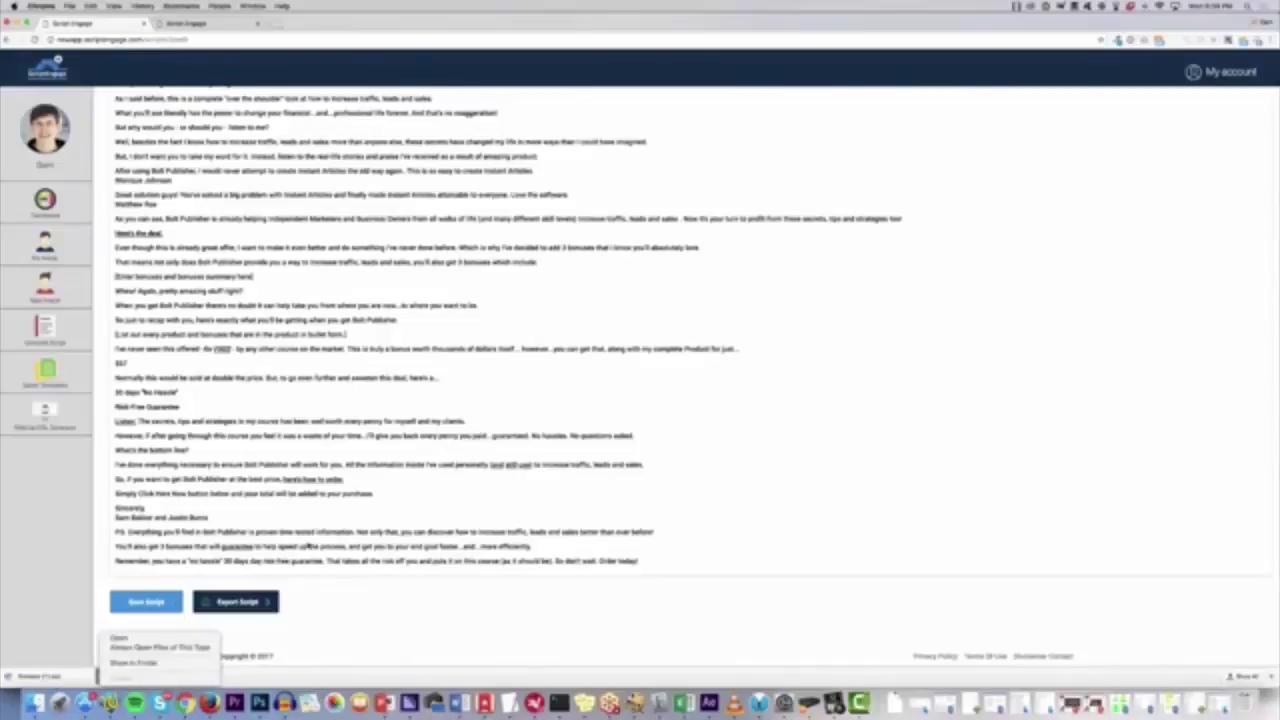
pyautogui.click(130, 638)
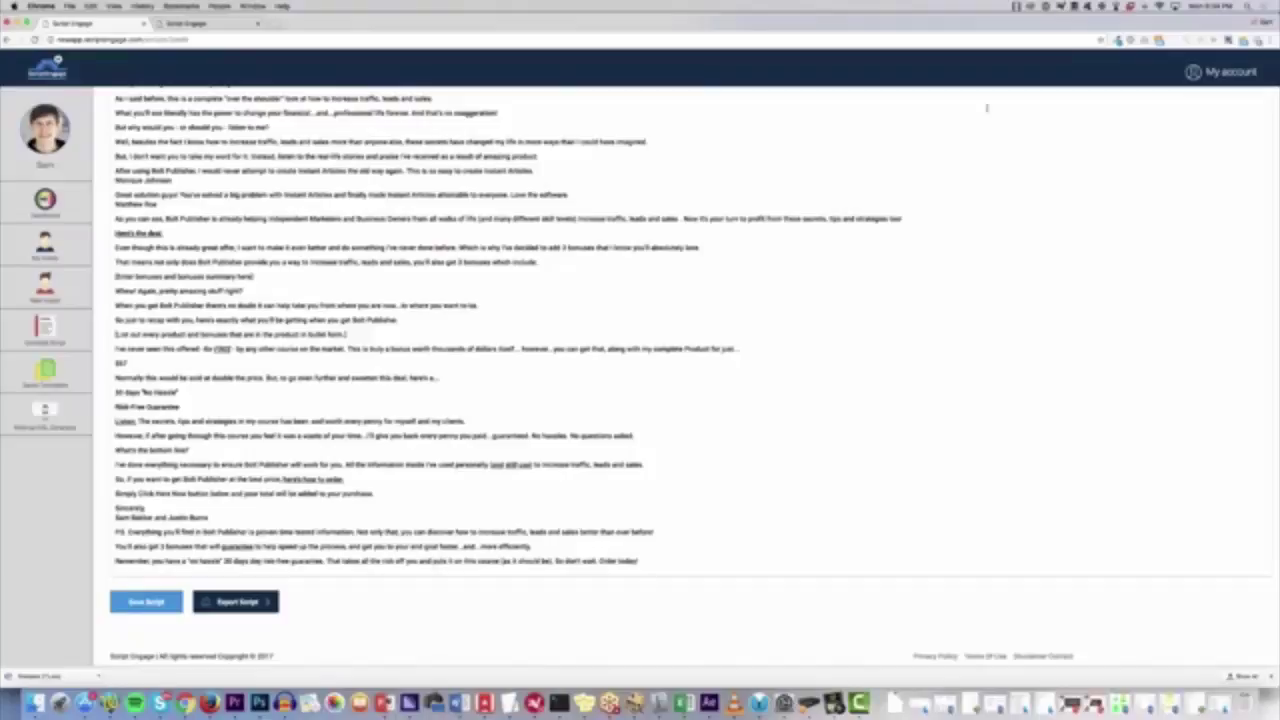
pyautogui.click(1130, 7)
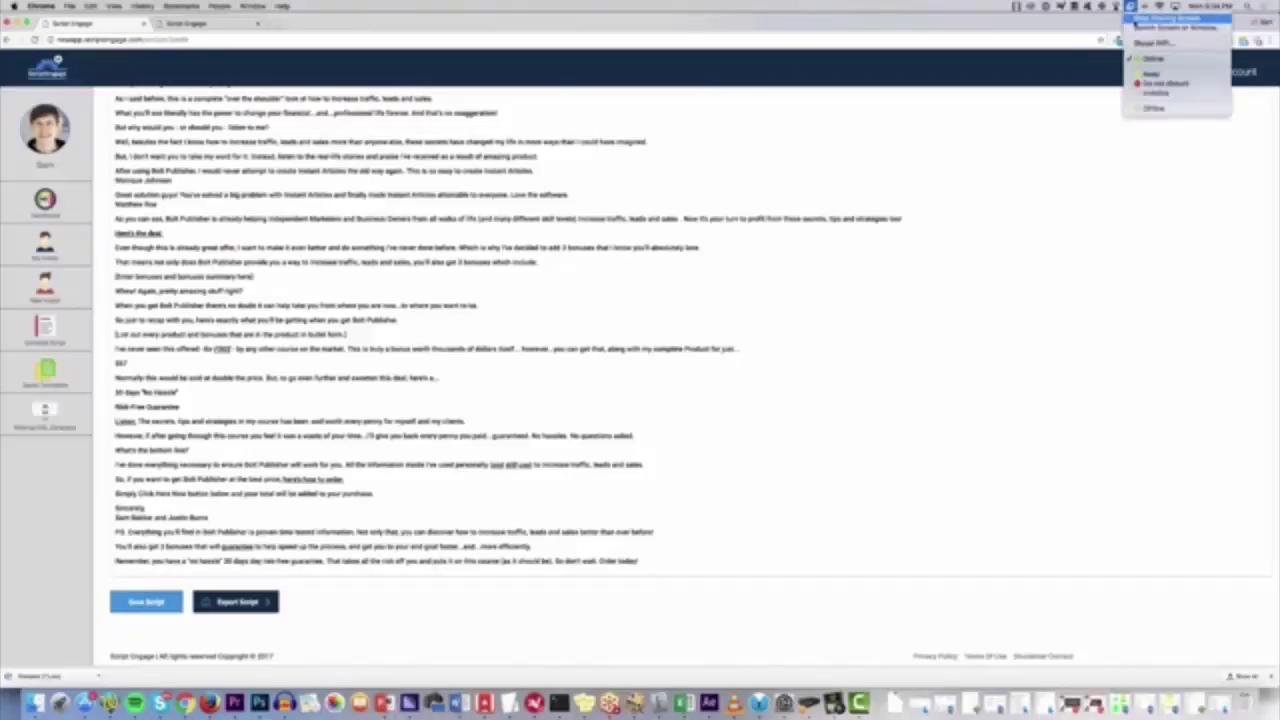
pyautogui.click(1160, 18)
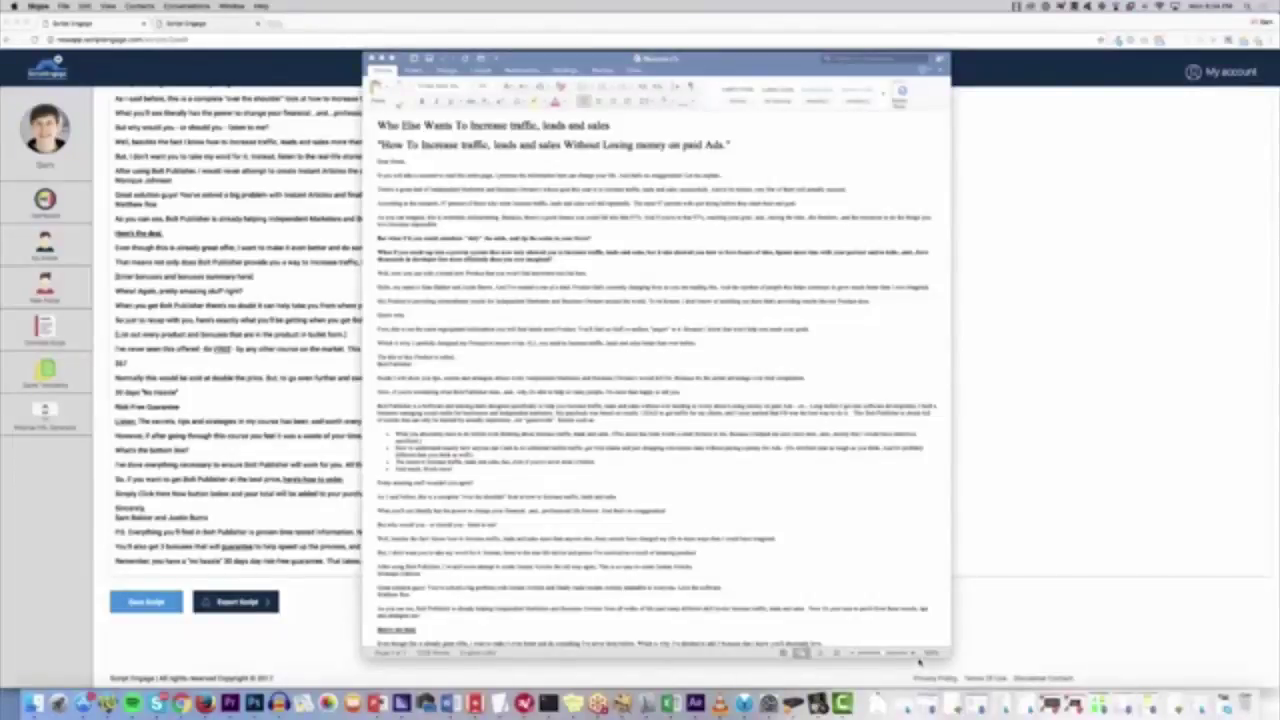
# Step: Enlarge the Word window and look through the exported sales letter down to its closing section
pyautogui.moveTo(919, 661); pyautogui.dragTo(977, 684)
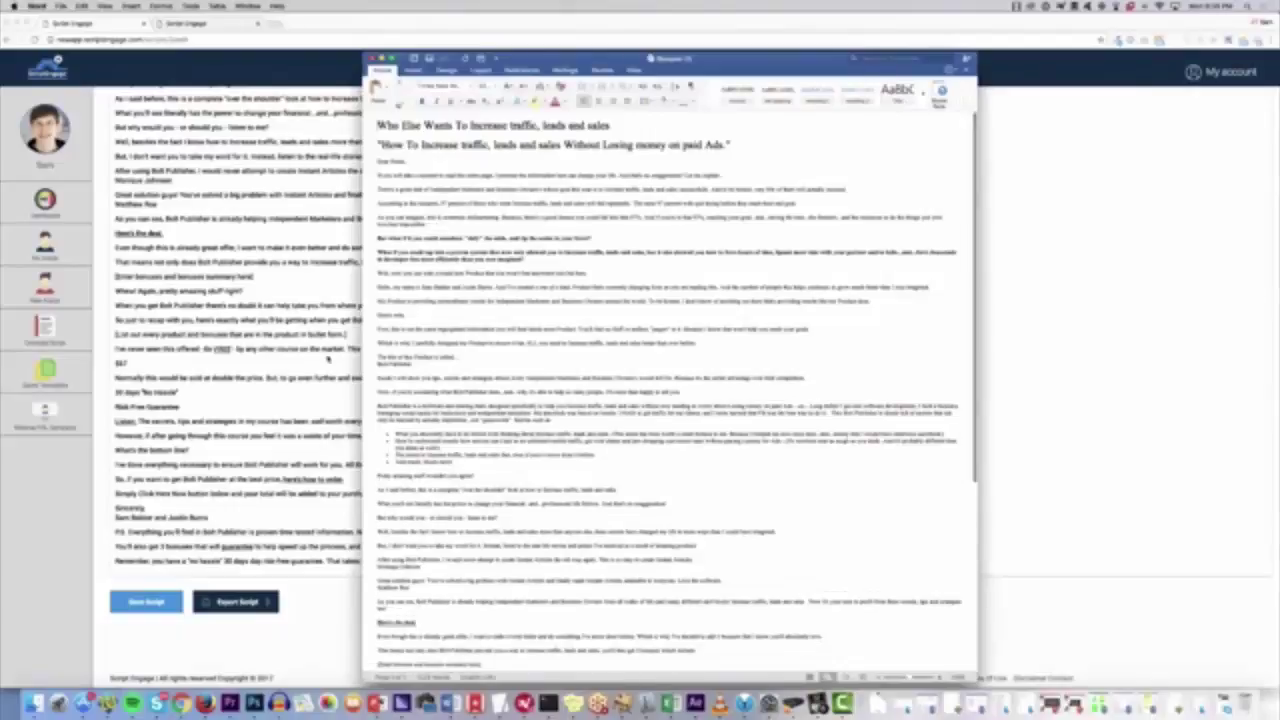
pyautogui.moveTo(363, 345); pyautogui.dragTo(251, 329)
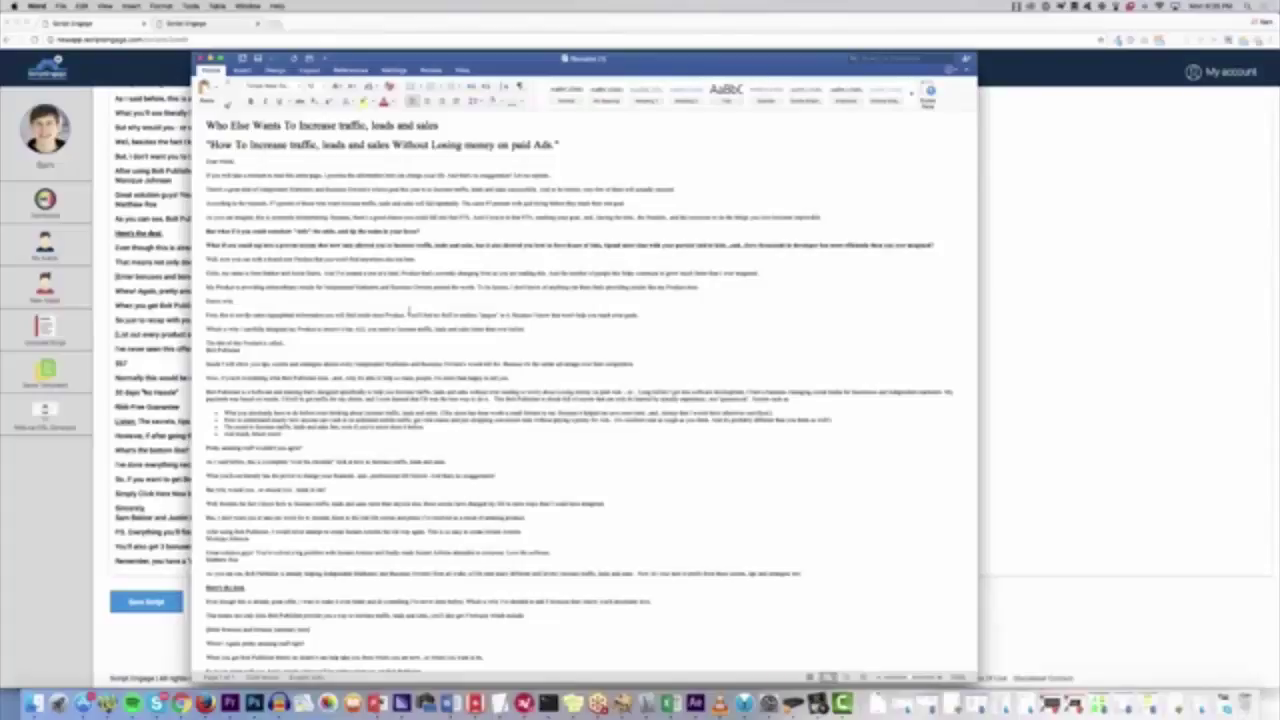
pyautogui.scroll(-5, 409, 312)
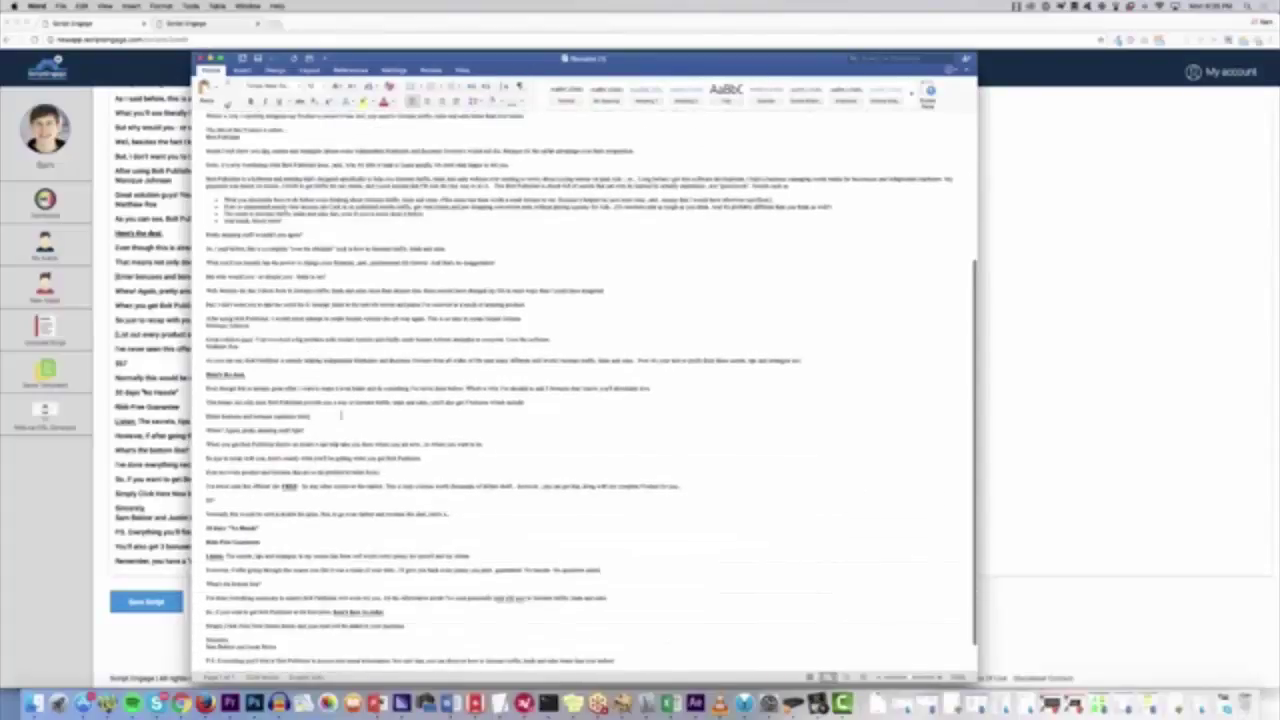
# Step: Switch back to Script Engage and open the Fitness Jack "Sales copy Sample" from the saved templates for editing
pyautogui.click(148, 356)
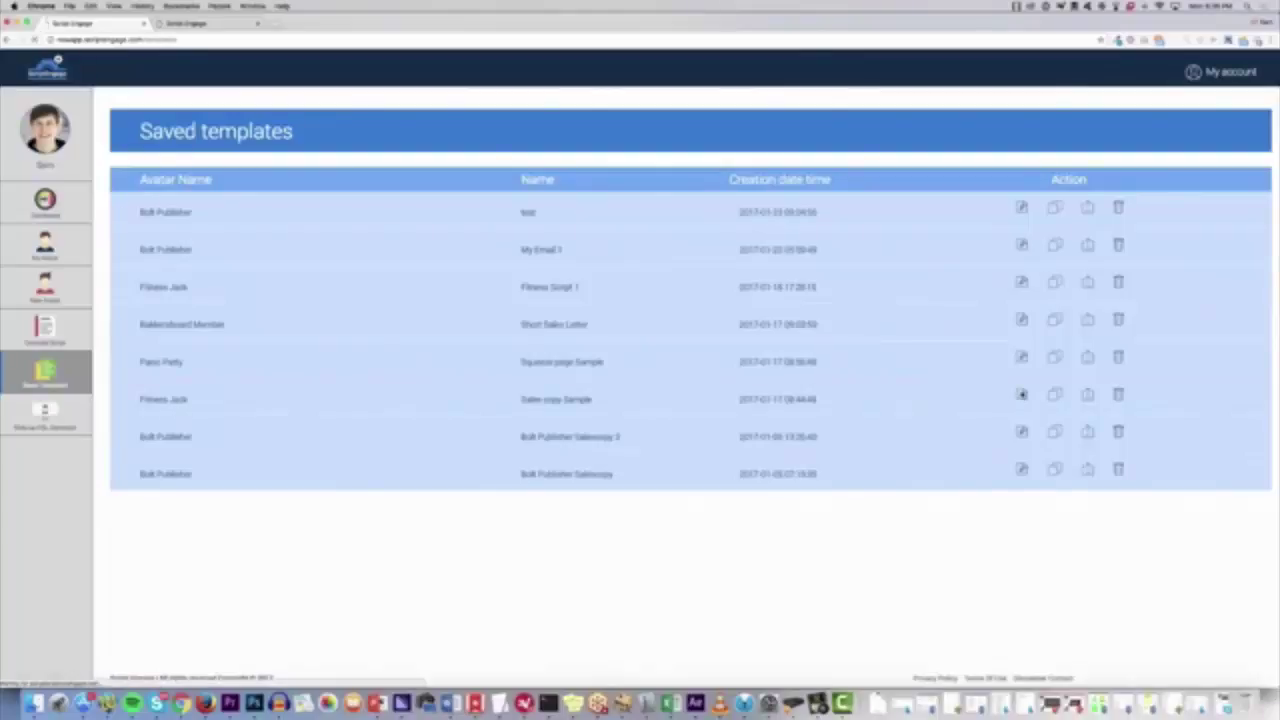
pyautogui.click(1021, 395)
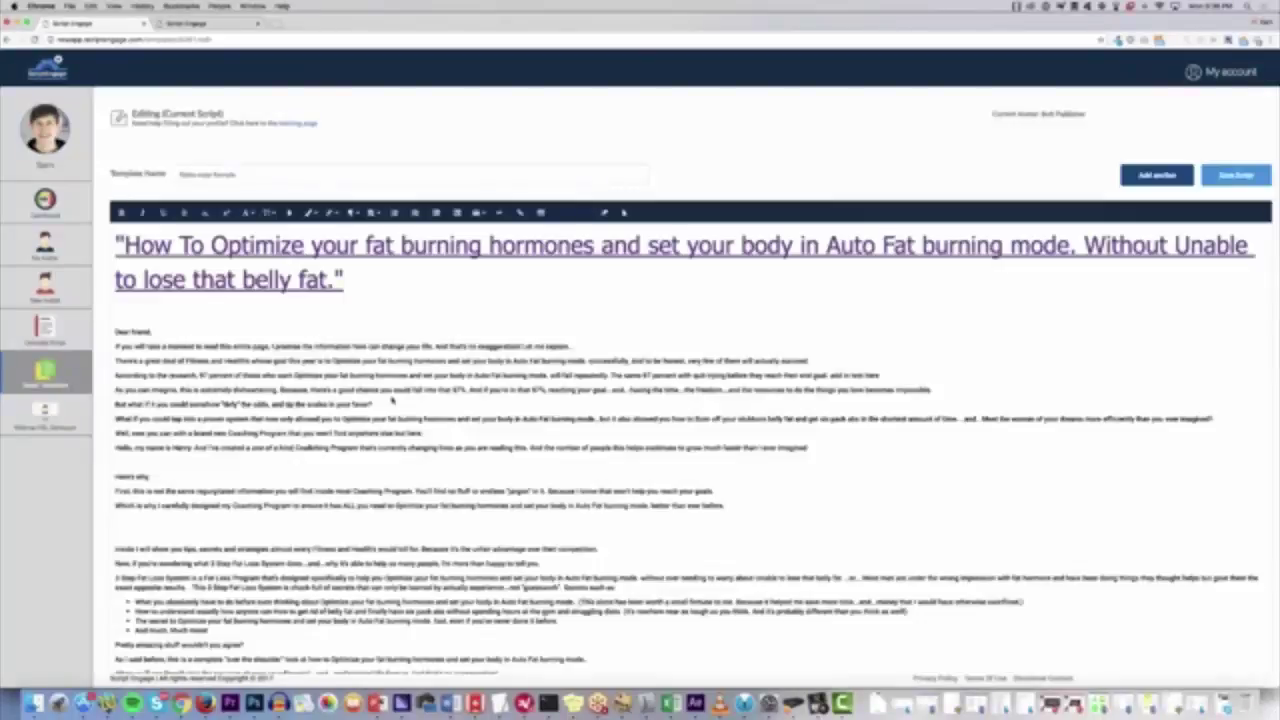
# Step: Highlight the headline of the "Sales copy Sample" script and read through the sales letter to check its flow
pyautogui.moveTo(365, 280); pyautogui.dragTo(209, 247)
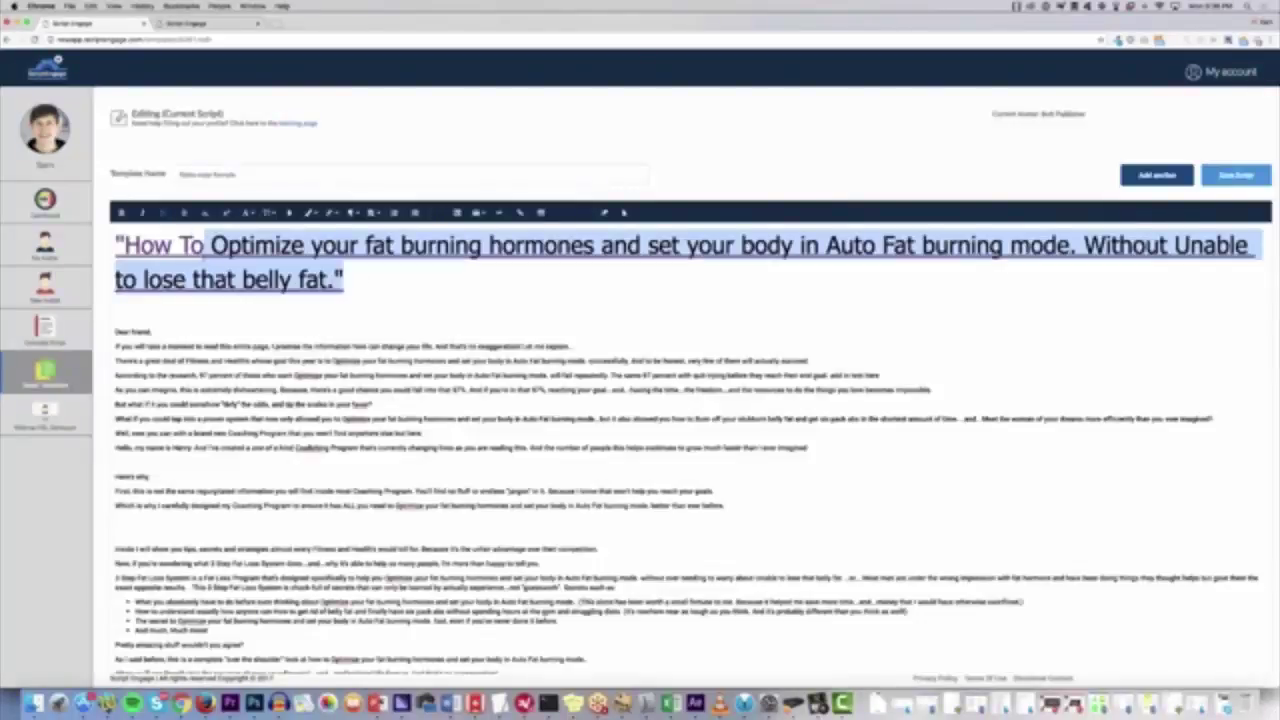
pyautogui.click(364, 285)
pyautogui.moveTo(364, 285); pyautogui.dragTo(116, 247)
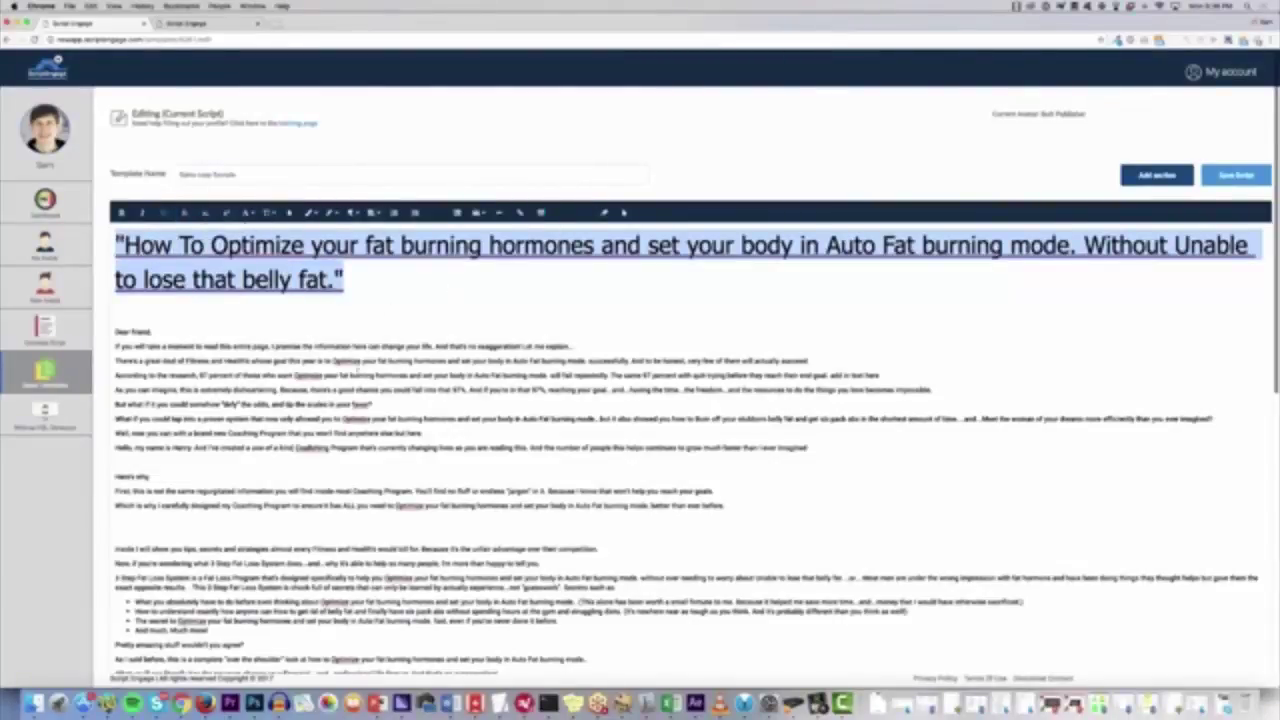
pyautogui.click(345, 450)
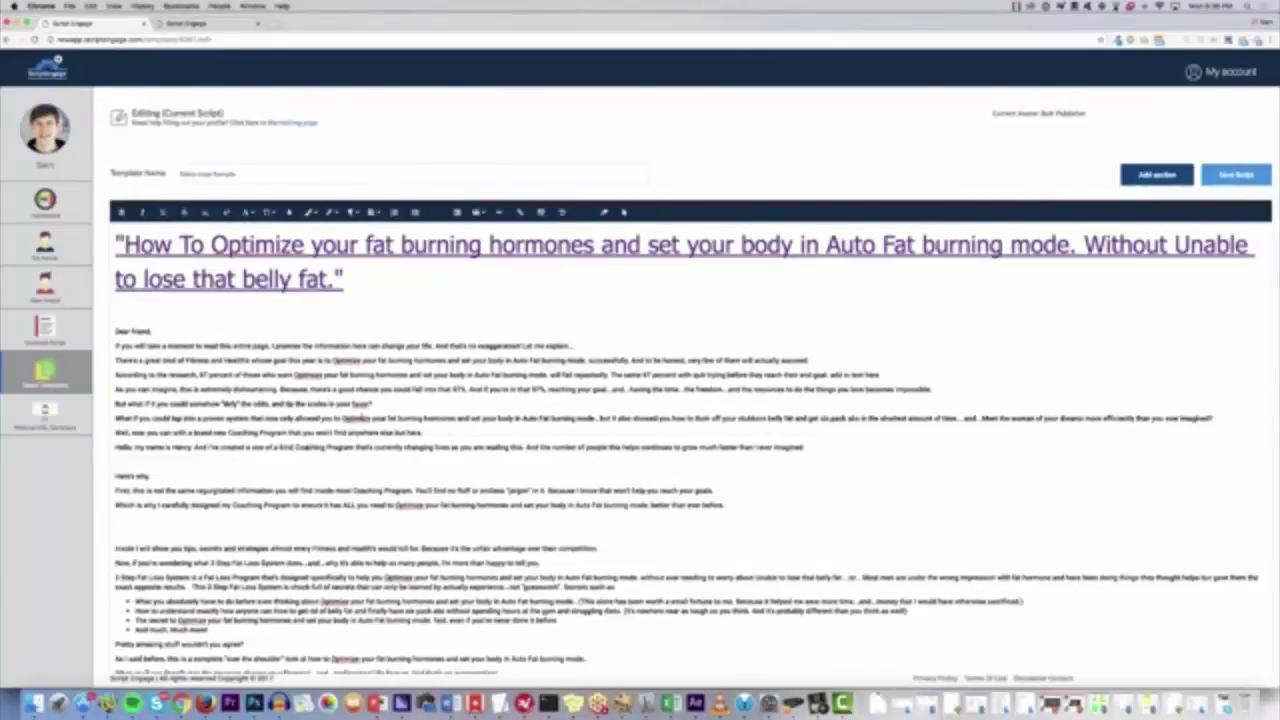
pyautogui.scroll(-2, 370, 405)
pyautogui.scroll(-4, 369, 410)
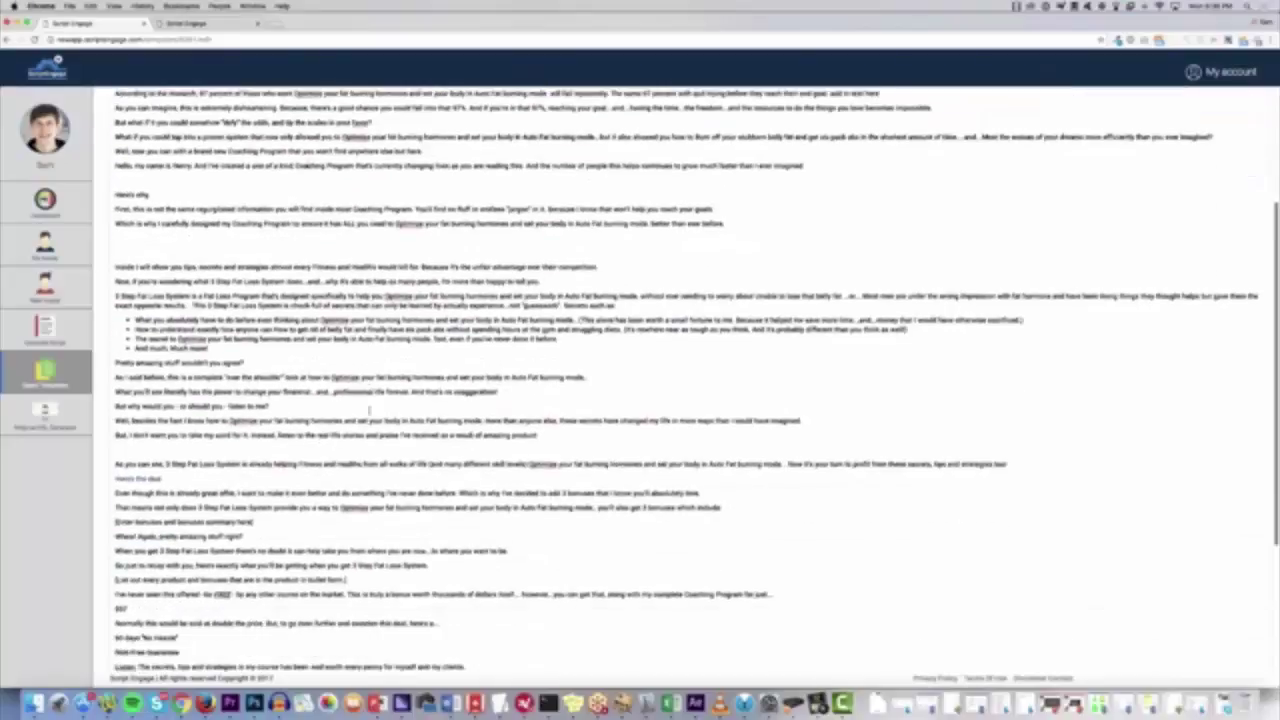
pyautogui.scroll(-5, 285, 478)
pyautogui.scroll(10, 285, 478)
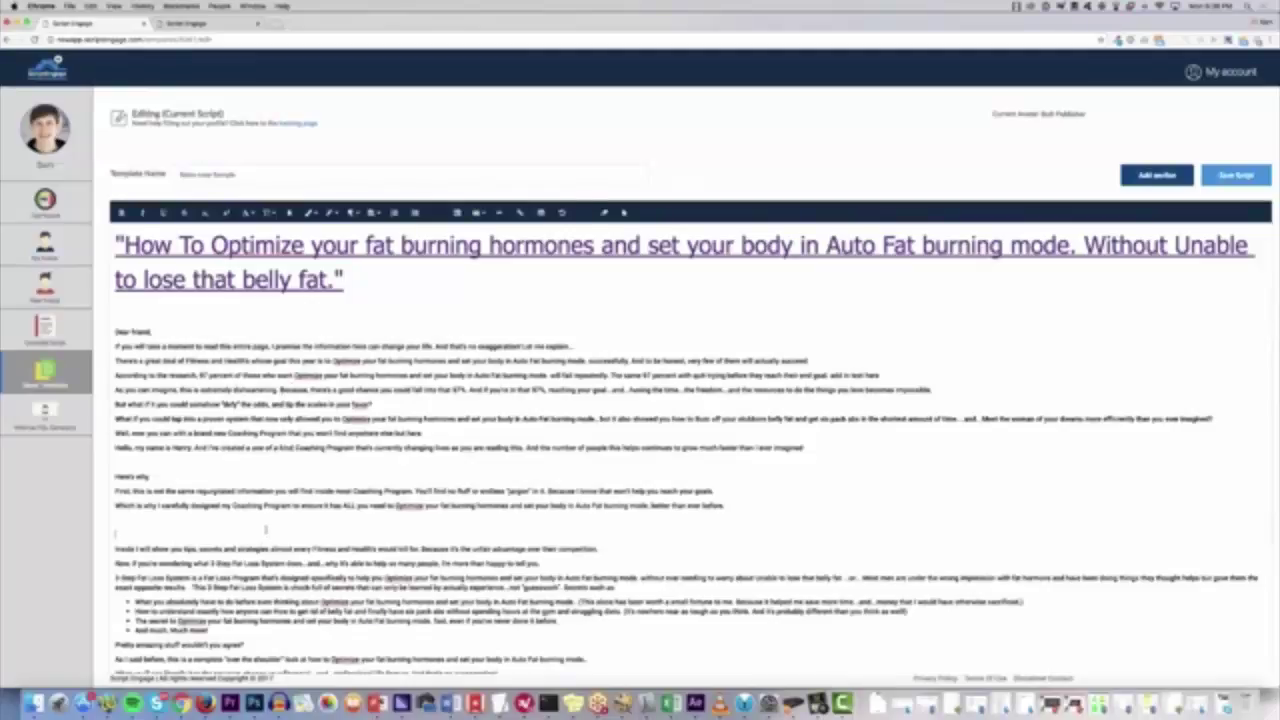
# Step: Delete the blank lines before and after the "Here's why" section and copy the opening sentence below "Dear friend"
pyautogui.press('BackSpace')
pyautogui.press('BackSpace')
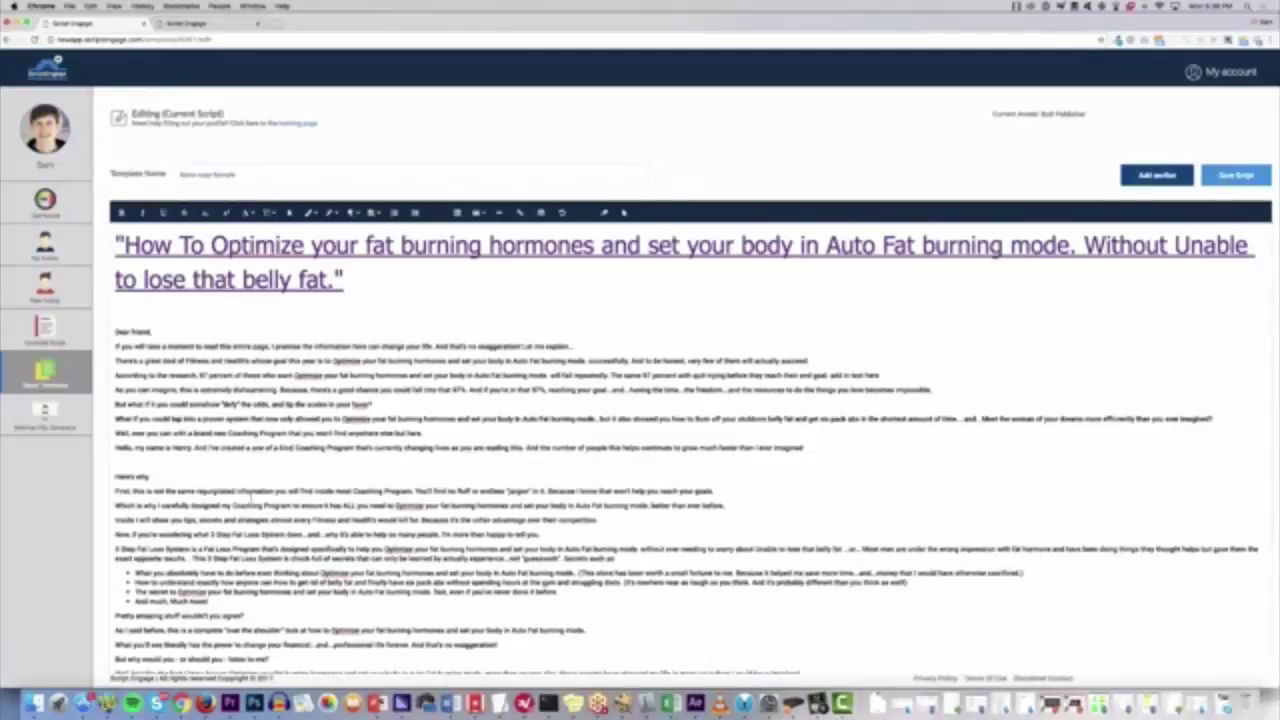
pyautogui.press('BackSpace')
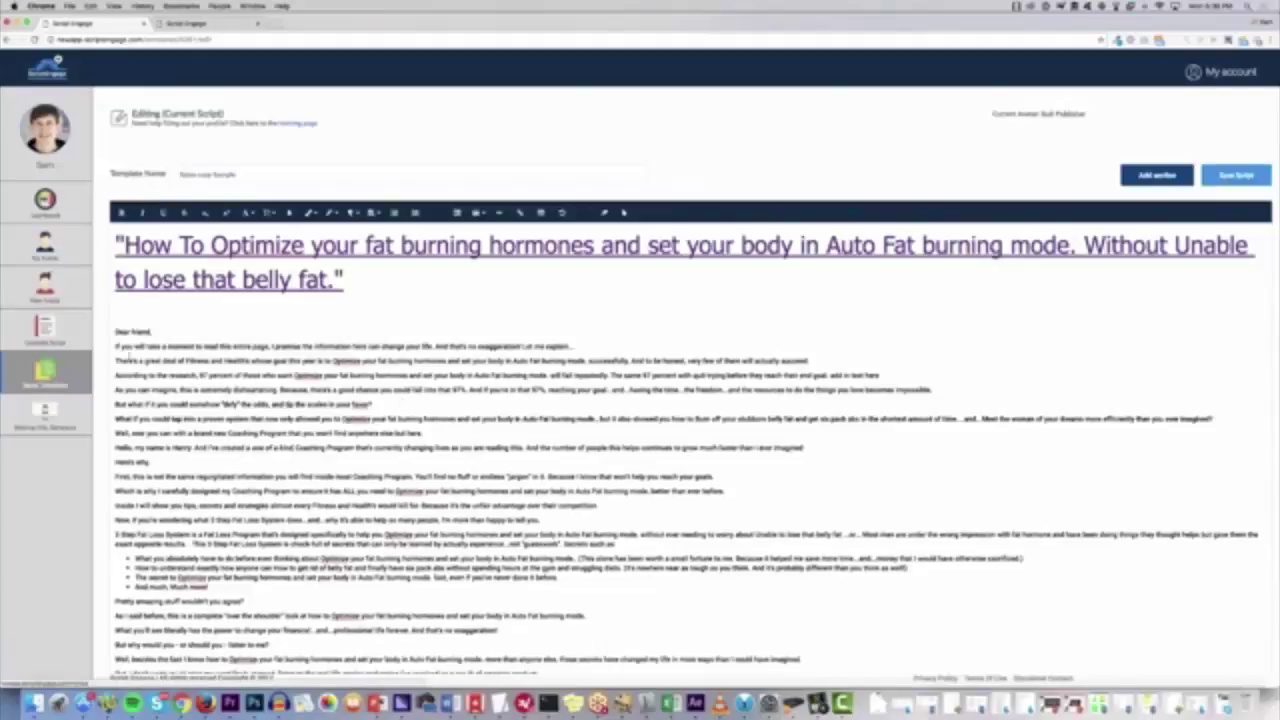
pyautogui.moveTo(116, 347); pyautogui.dragTo(573, 347)
pyautogui.press('super+c')
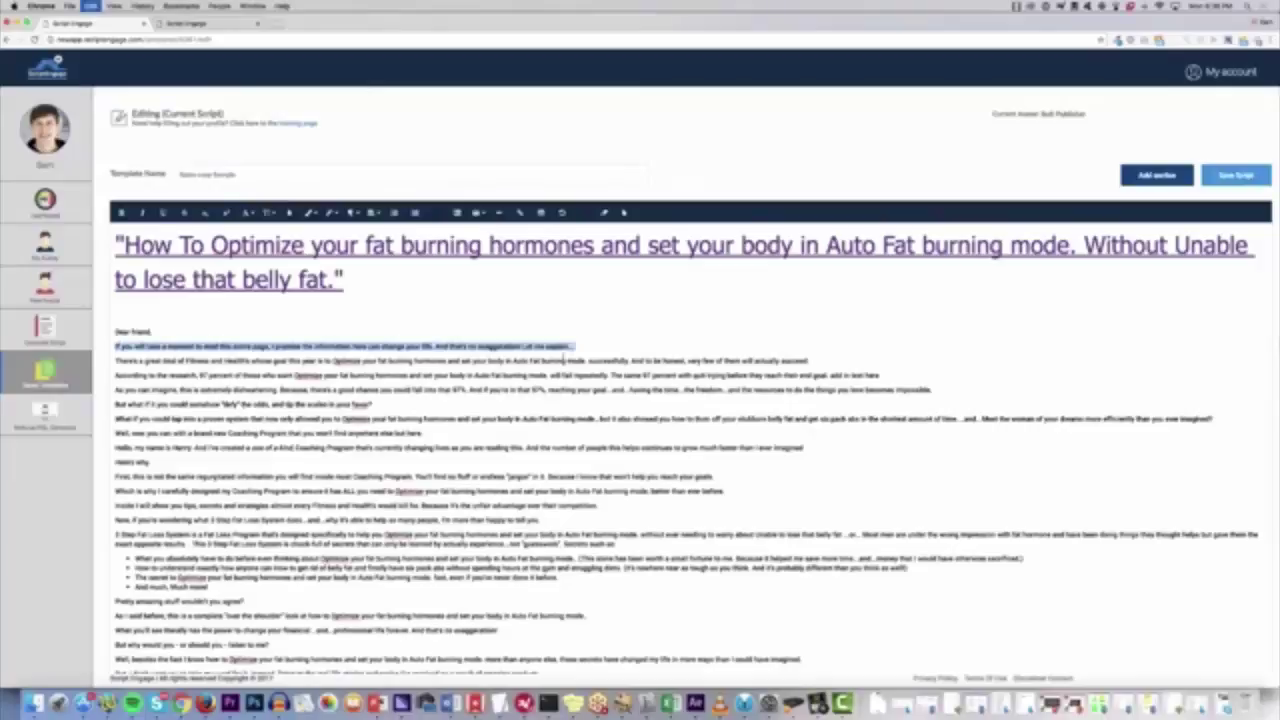
pyautogui.click(598, 424)
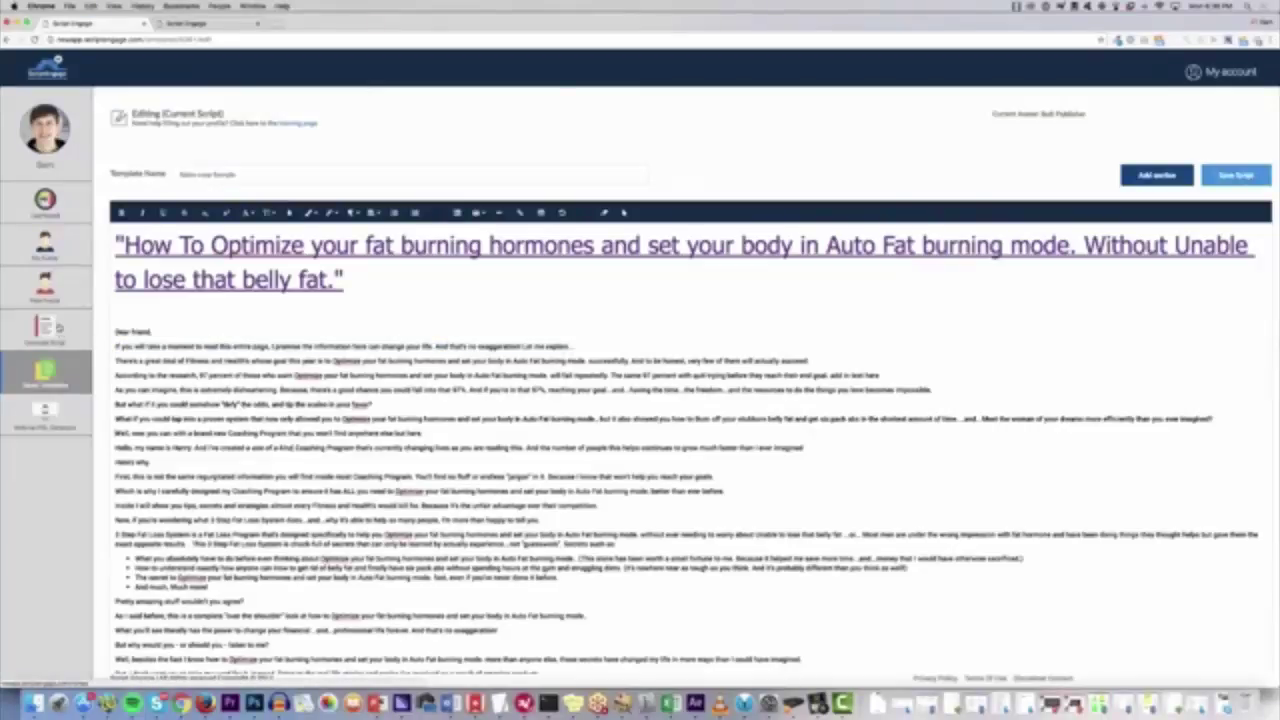
# Step: Generate the Giveaway Emails script from the email scripts of the Internet Marketing niche for the Bolt Publisher avatar
pyautogui.click(60, 330)
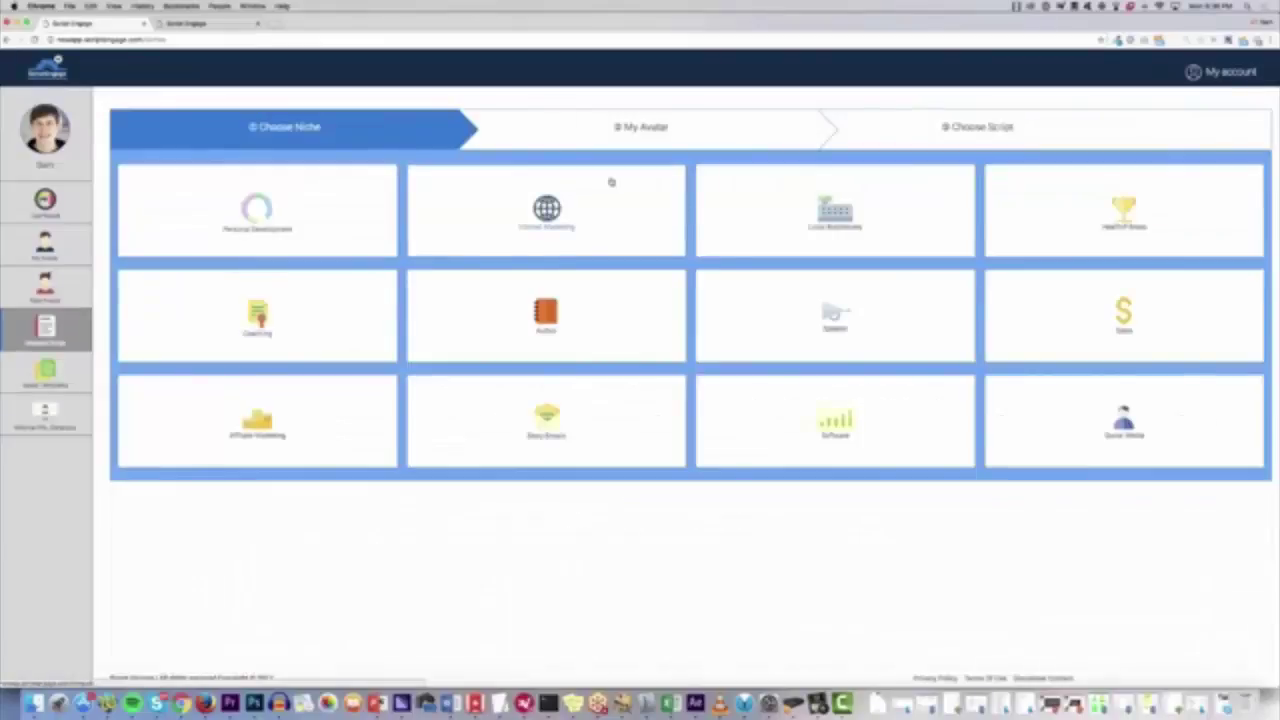
pyautogui.click(609, 237)
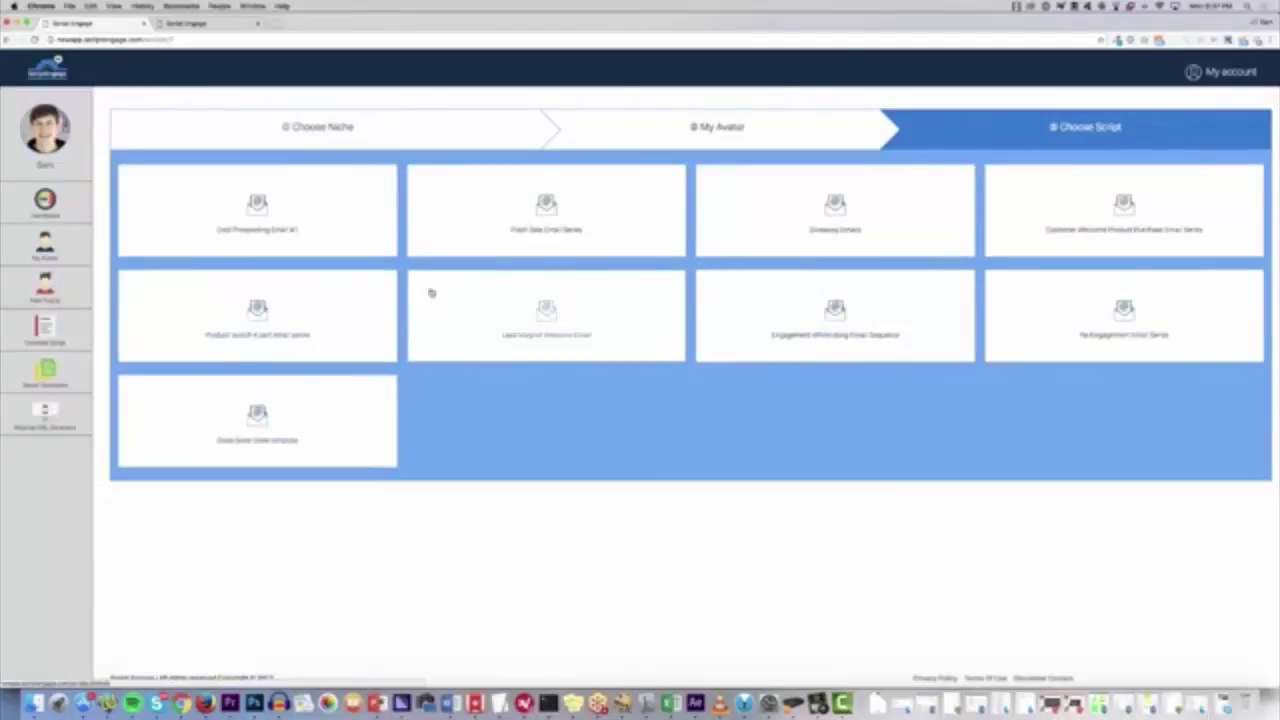
pyautogui.click(879, 232)
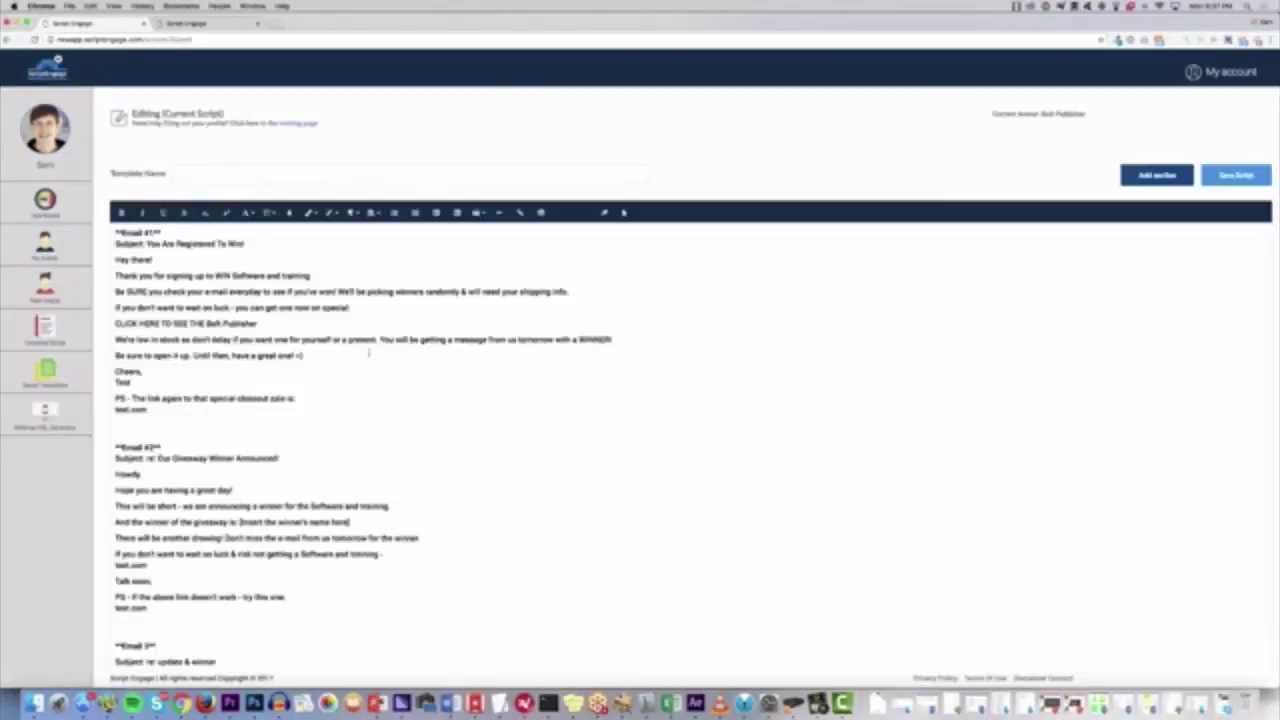
# Step: Look through the giveaway email sequence from Email #1 to Email 6, highlighting the full text of Email #1
pyautogui.scroll(-2, 212, 400)
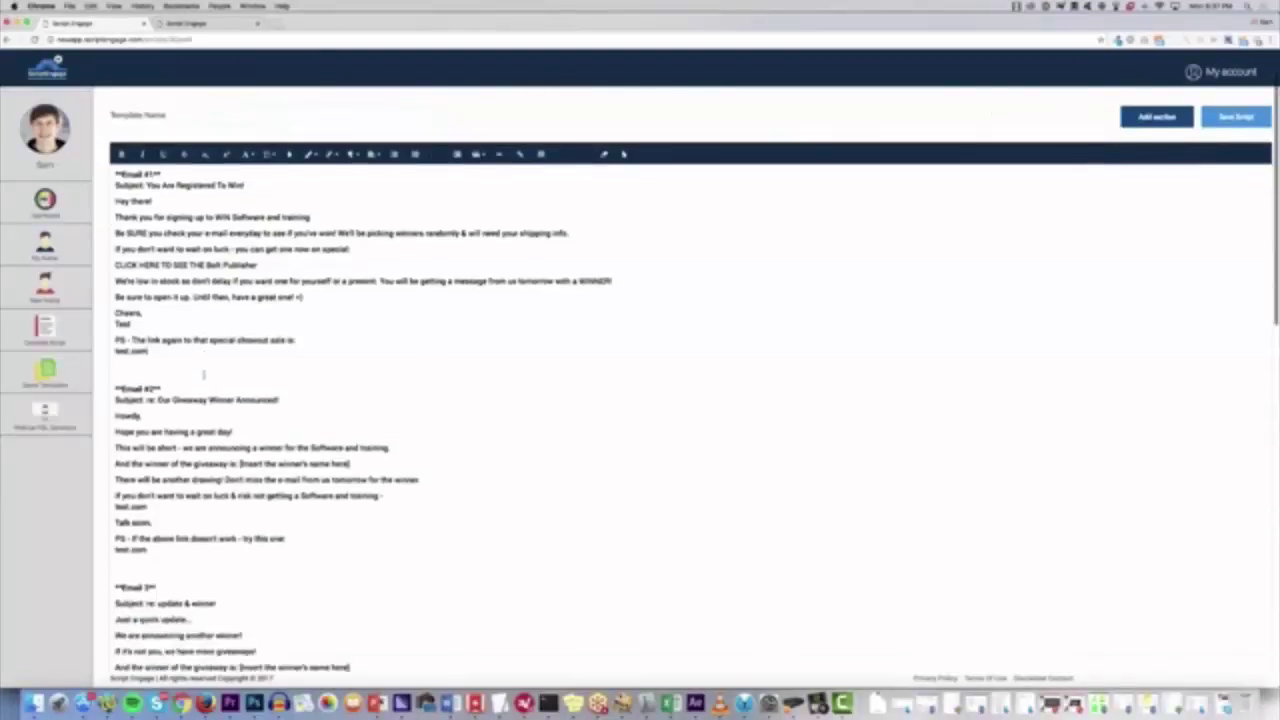
pyautogui.scroll(-4, 203, 375)
pyautogui.scroll(5, 197, 363)
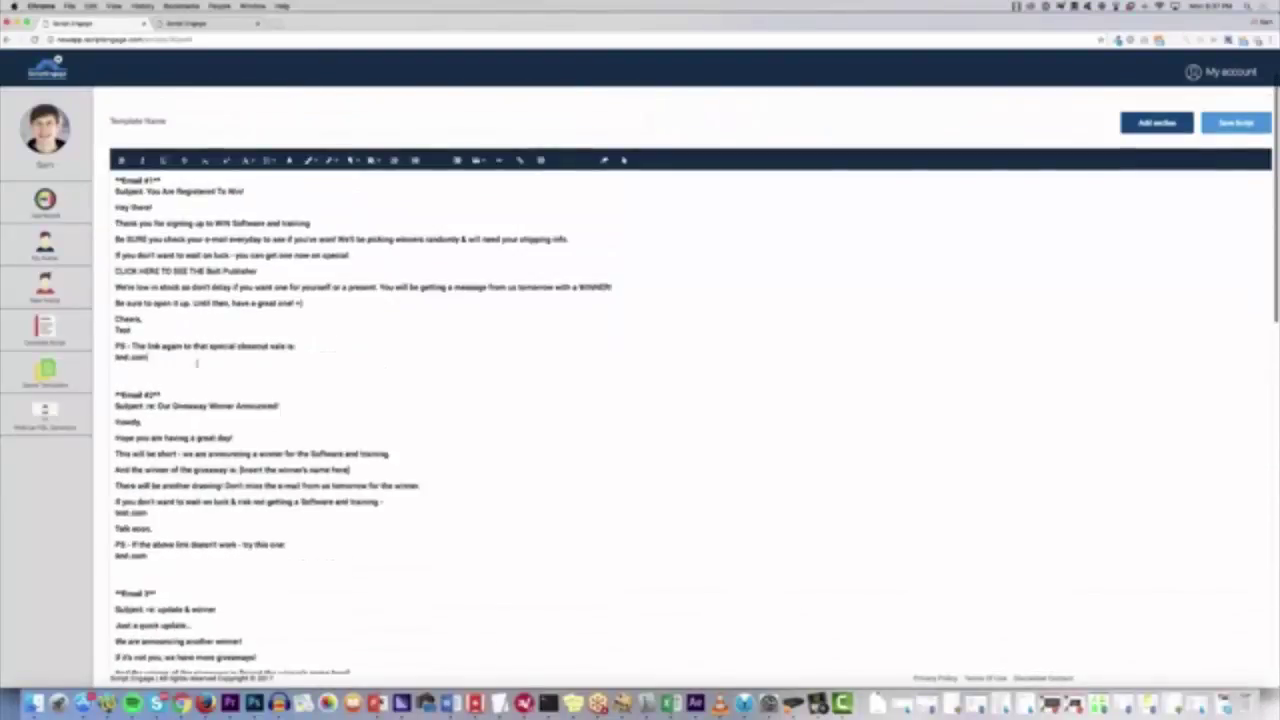
pyautogui.scroll(-10, 640, 380)
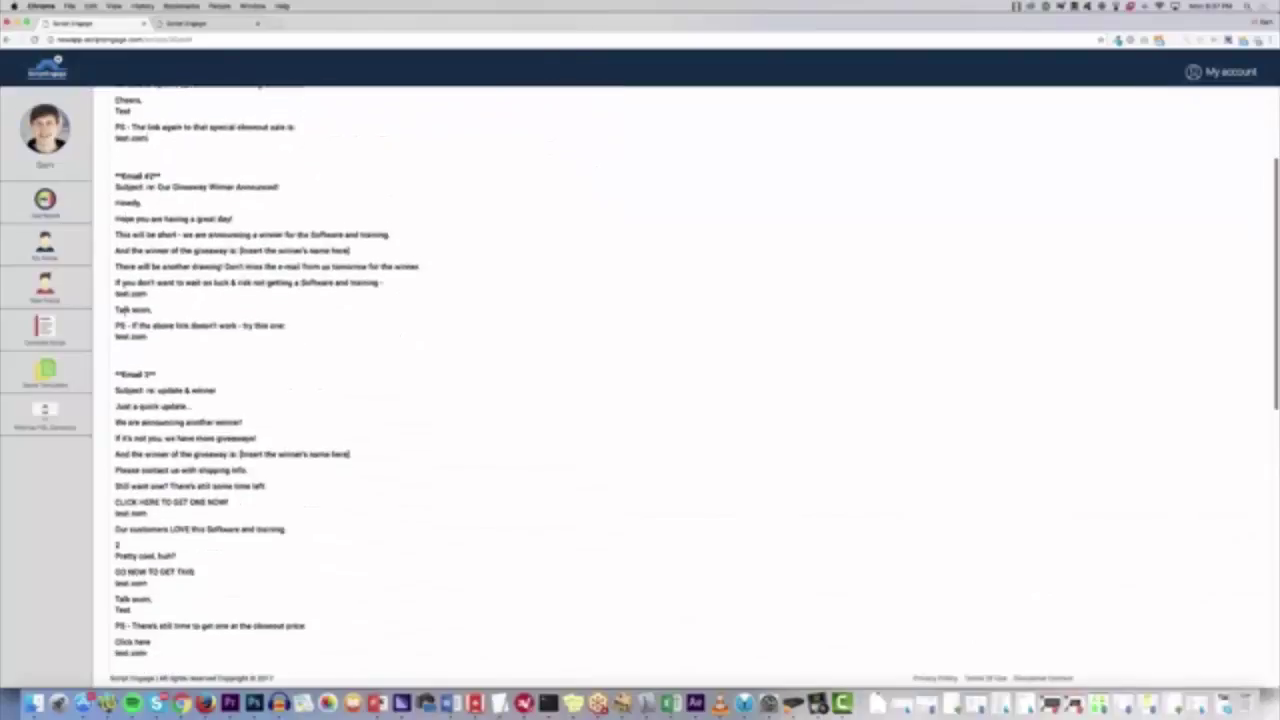
pyautogui.scroll(-5, 640, 380)
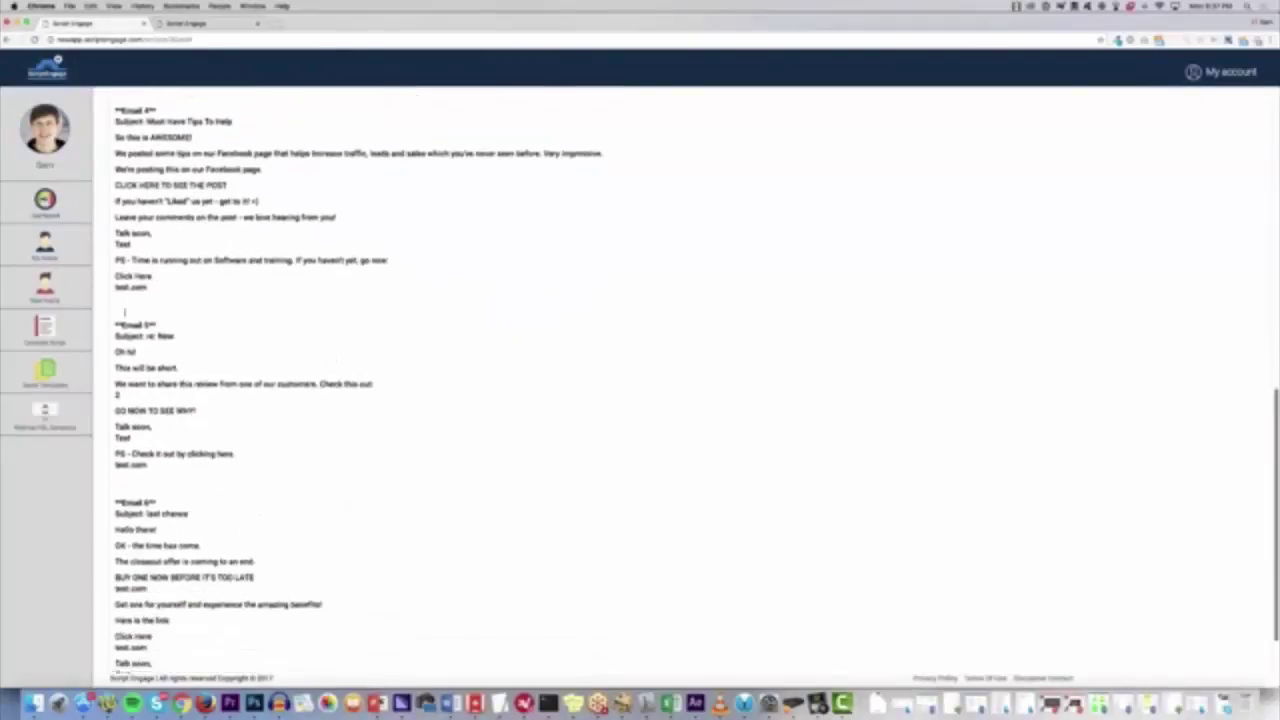
pyautogui.scroll(10, 121, 315)
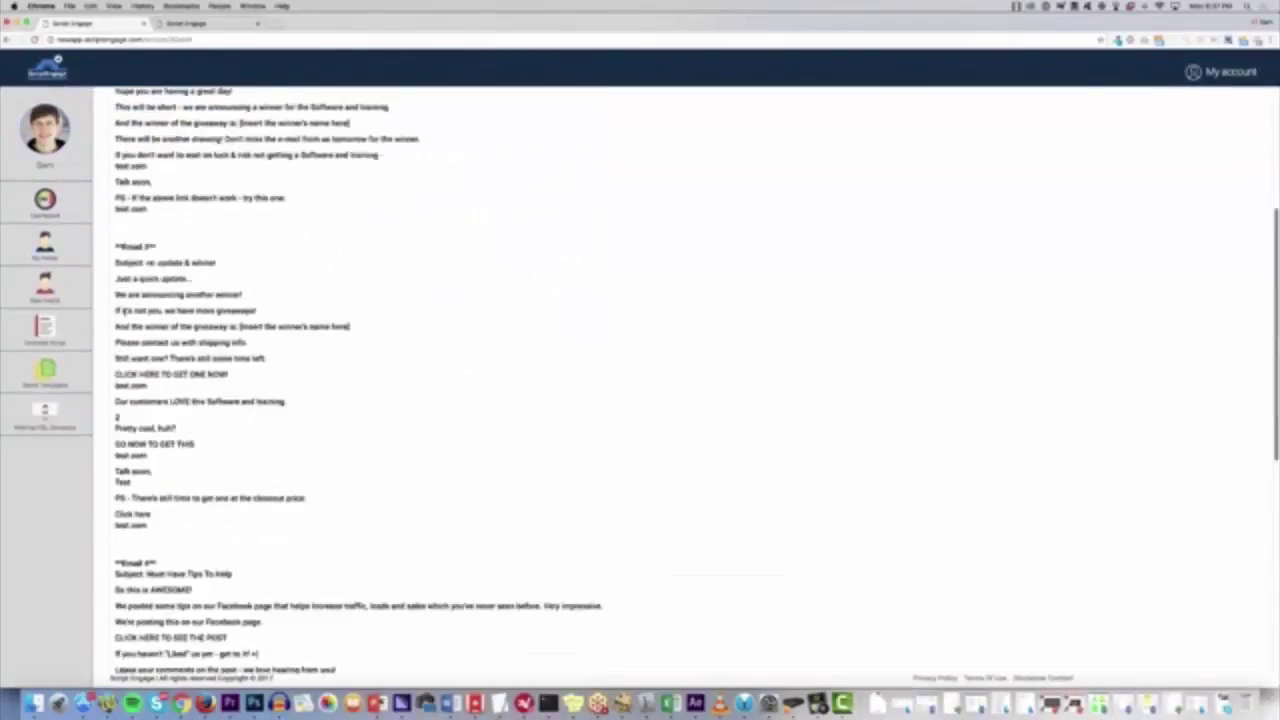
pyautogui.scroll(3, 125, 315)
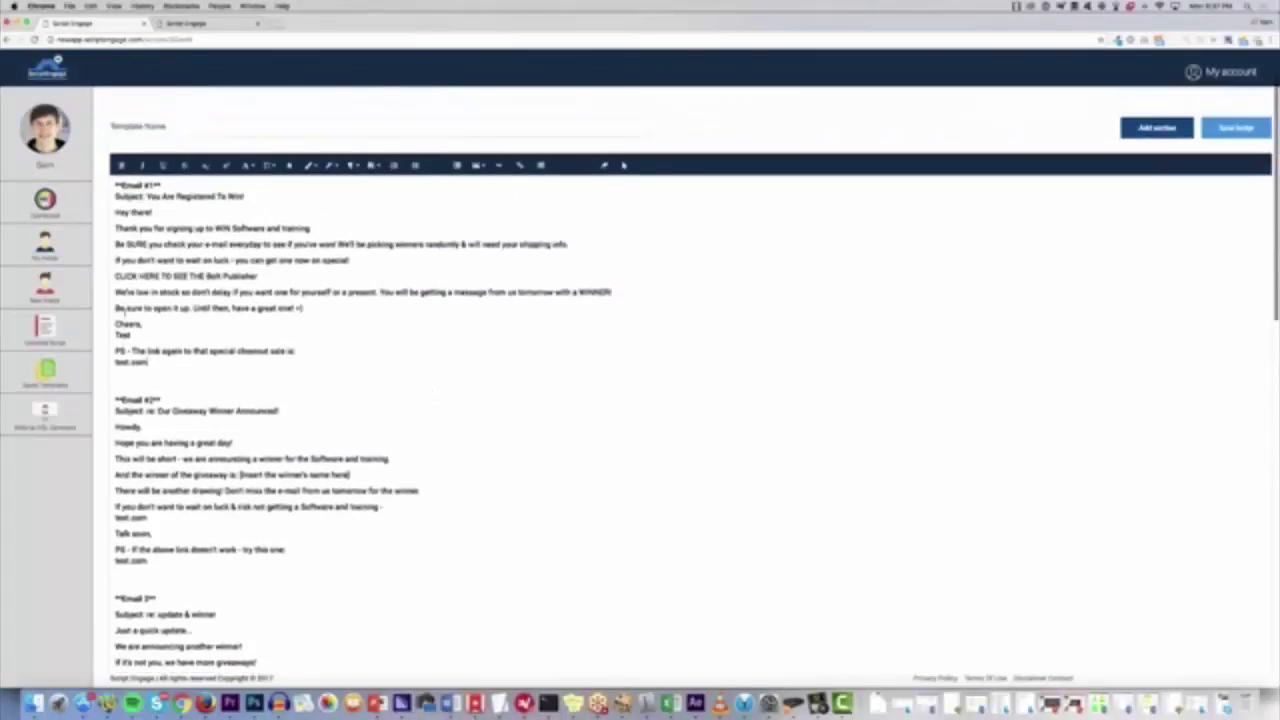
pyautogui.moveTo(239, 379); pyautogui.dragTo(107, 226)
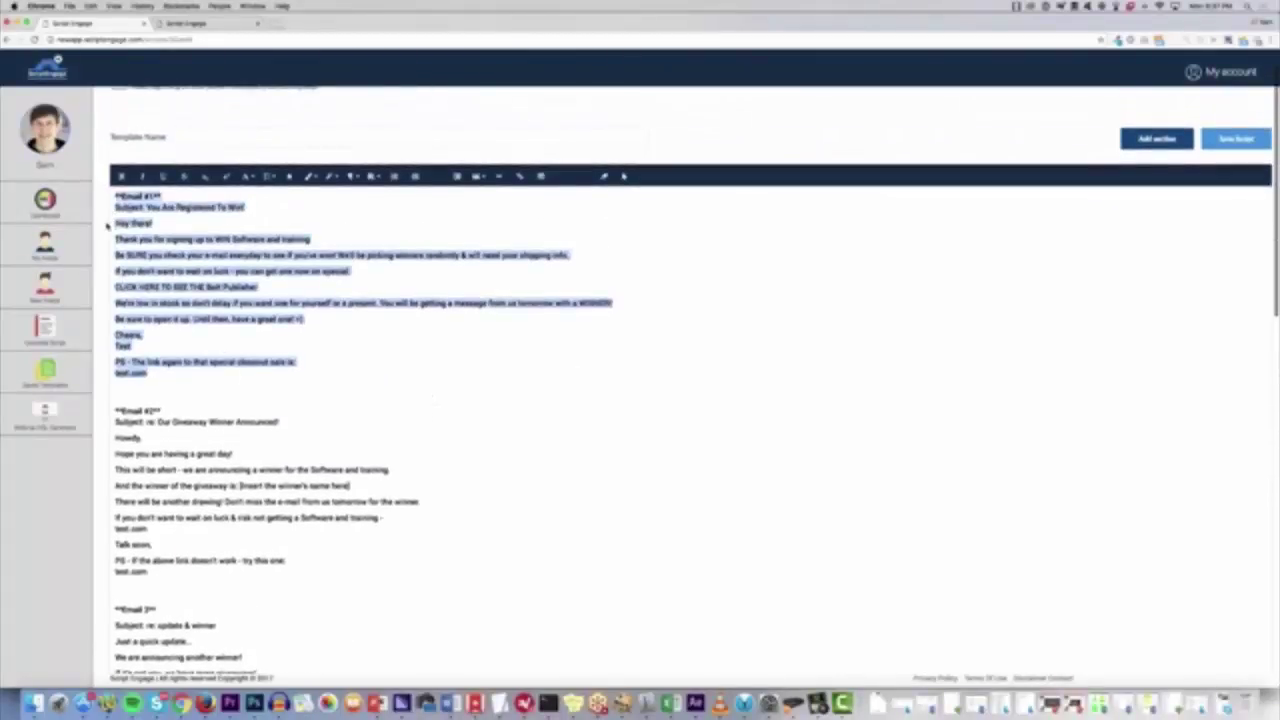
pyautogui.click(177, 290)
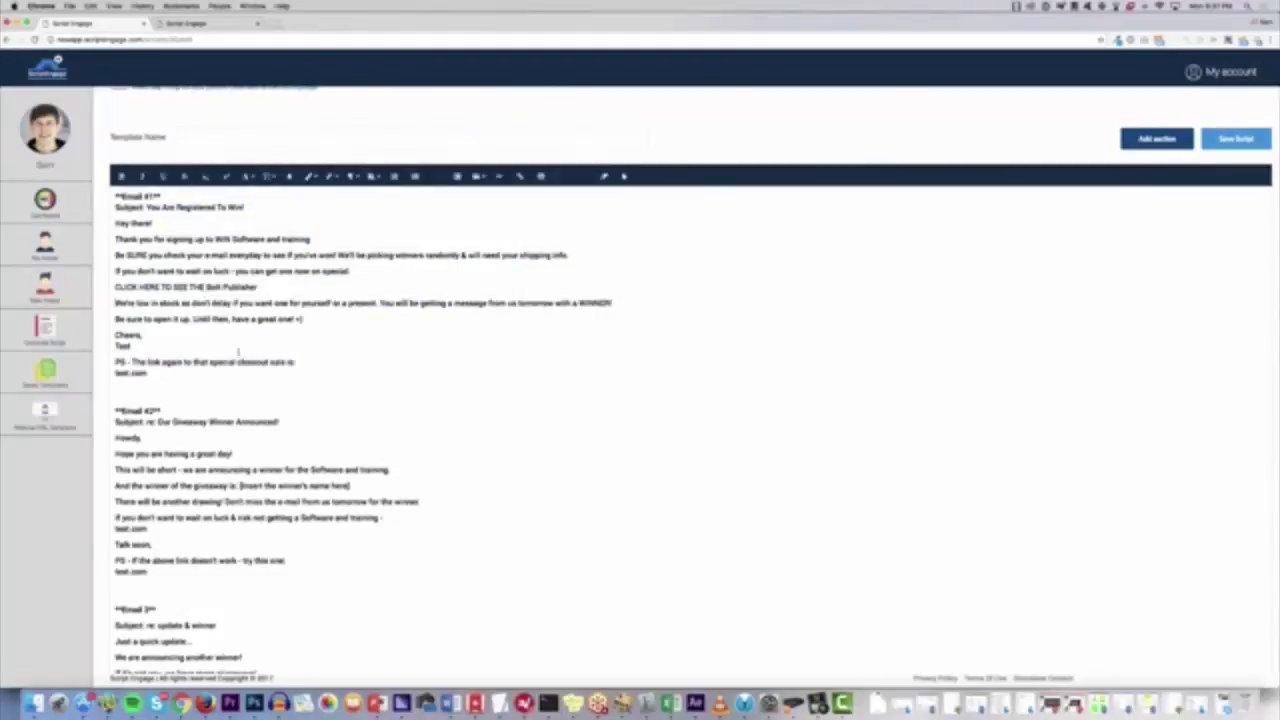
pyautogui.scroll(2, 245, 371)
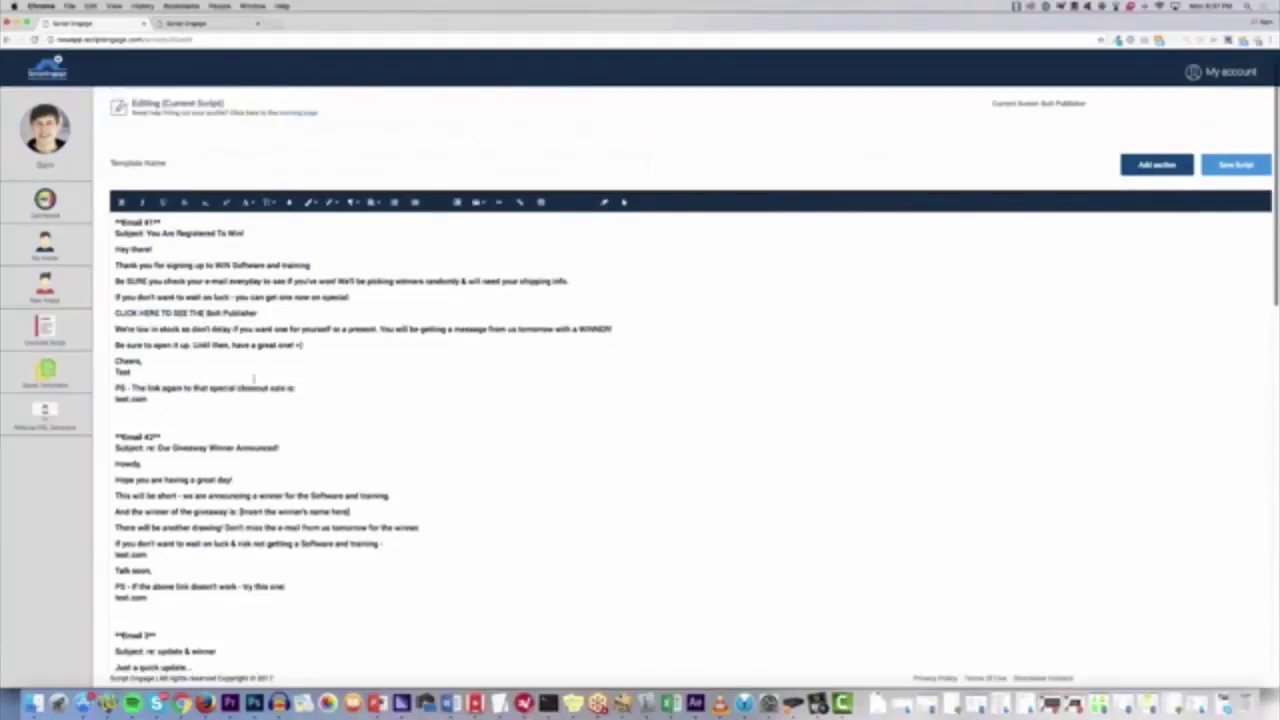
# Step: Generate the hot, warm and cold lead ad script in the Internet Marketing niche for the Bolt Publisher avatar and review its ads
pyautogui.click(50, 335)
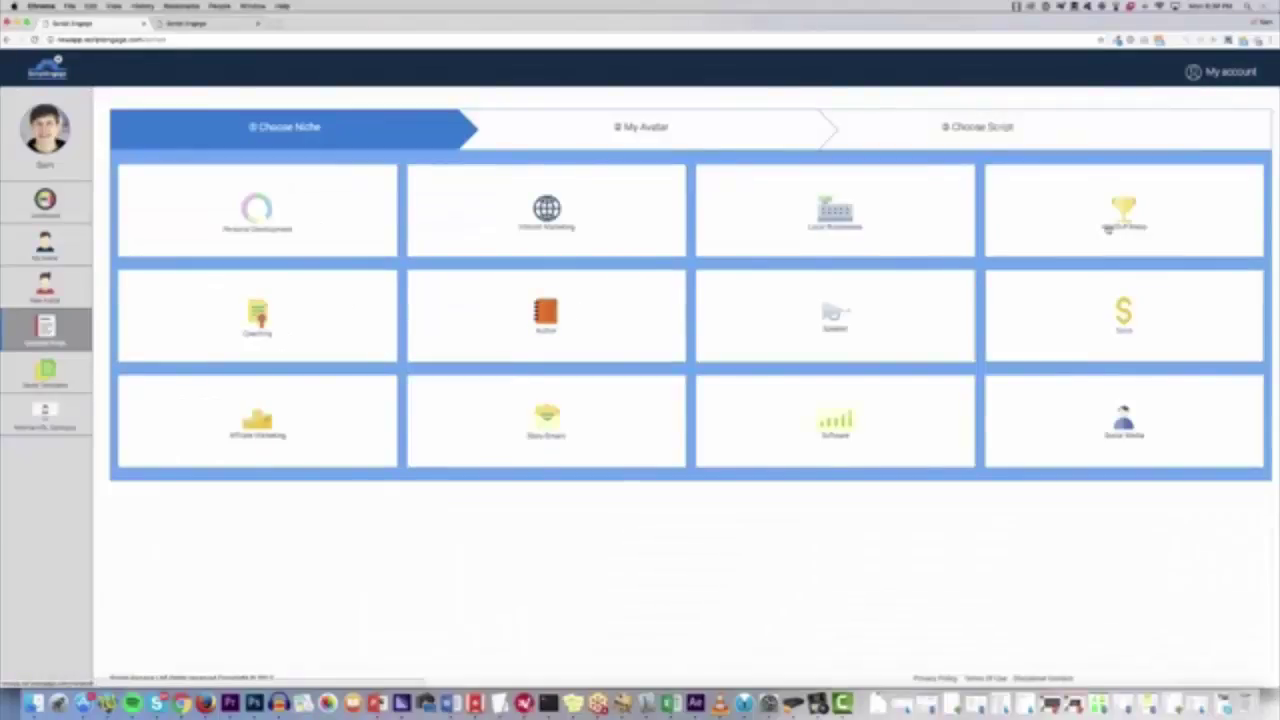
pyautogui.click(563, 234)
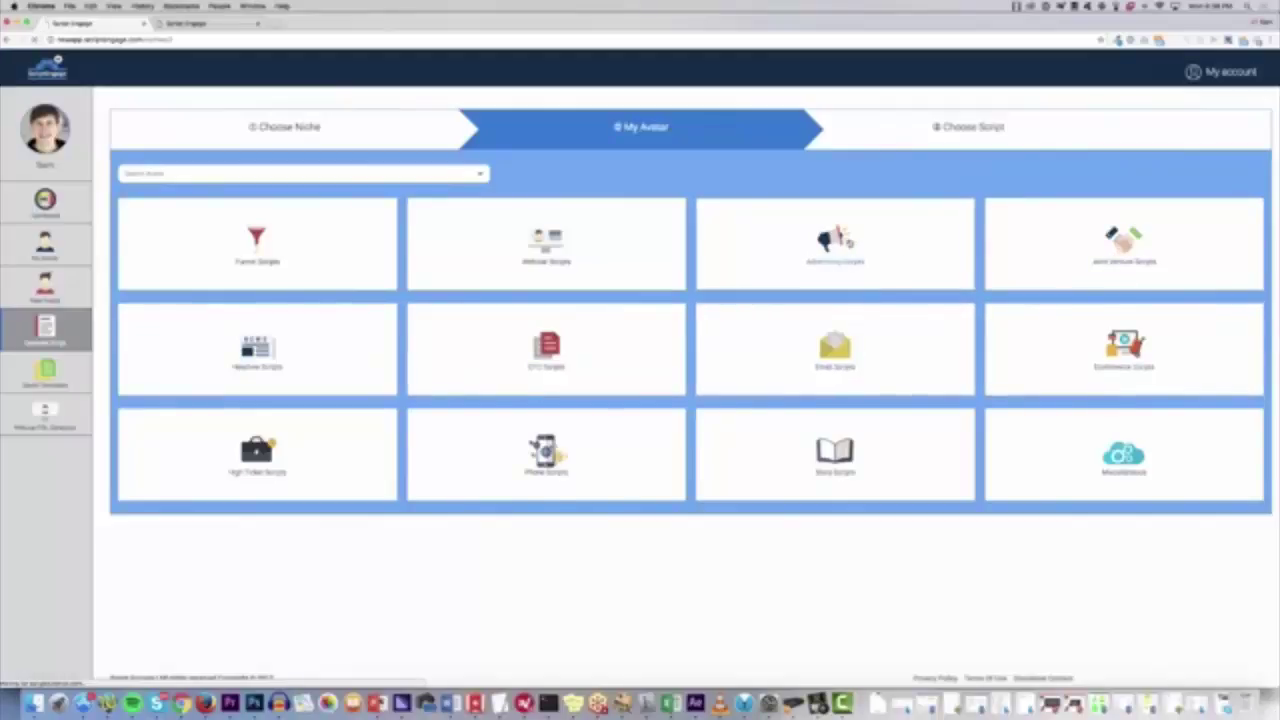
pyautogui.click(700, 326)
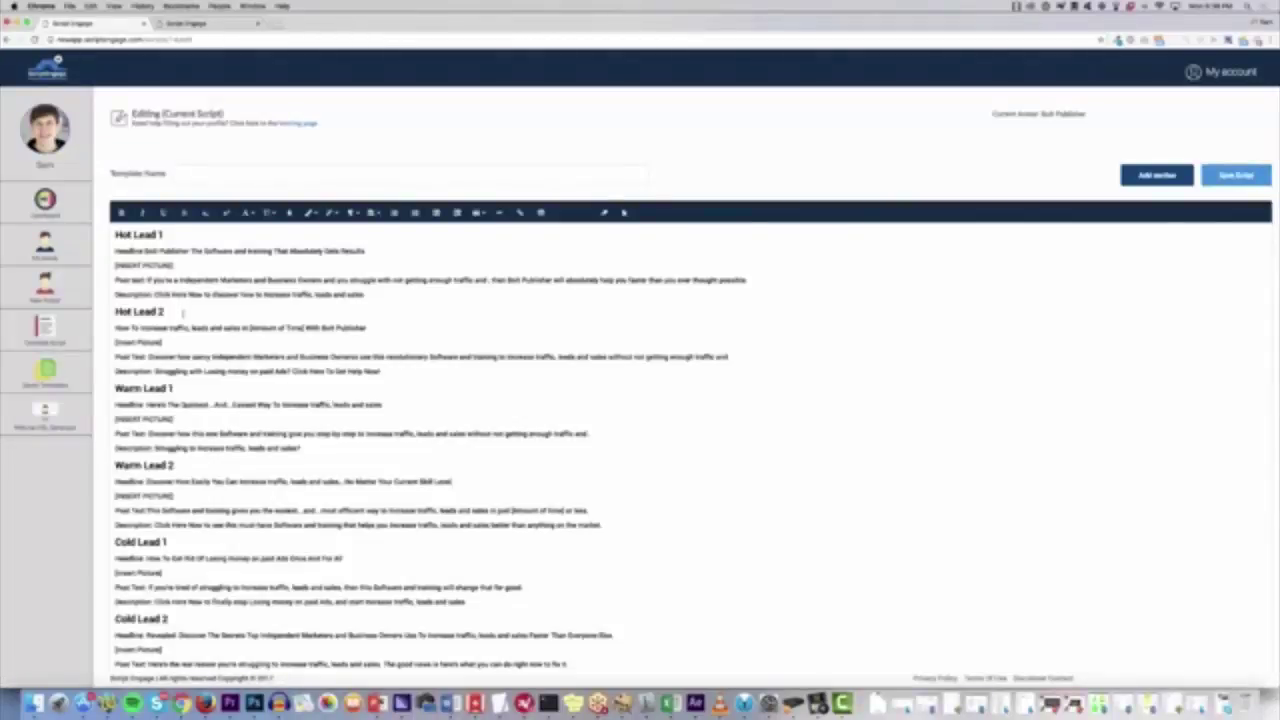
pyautogui.scroll(-3, 183, 313)
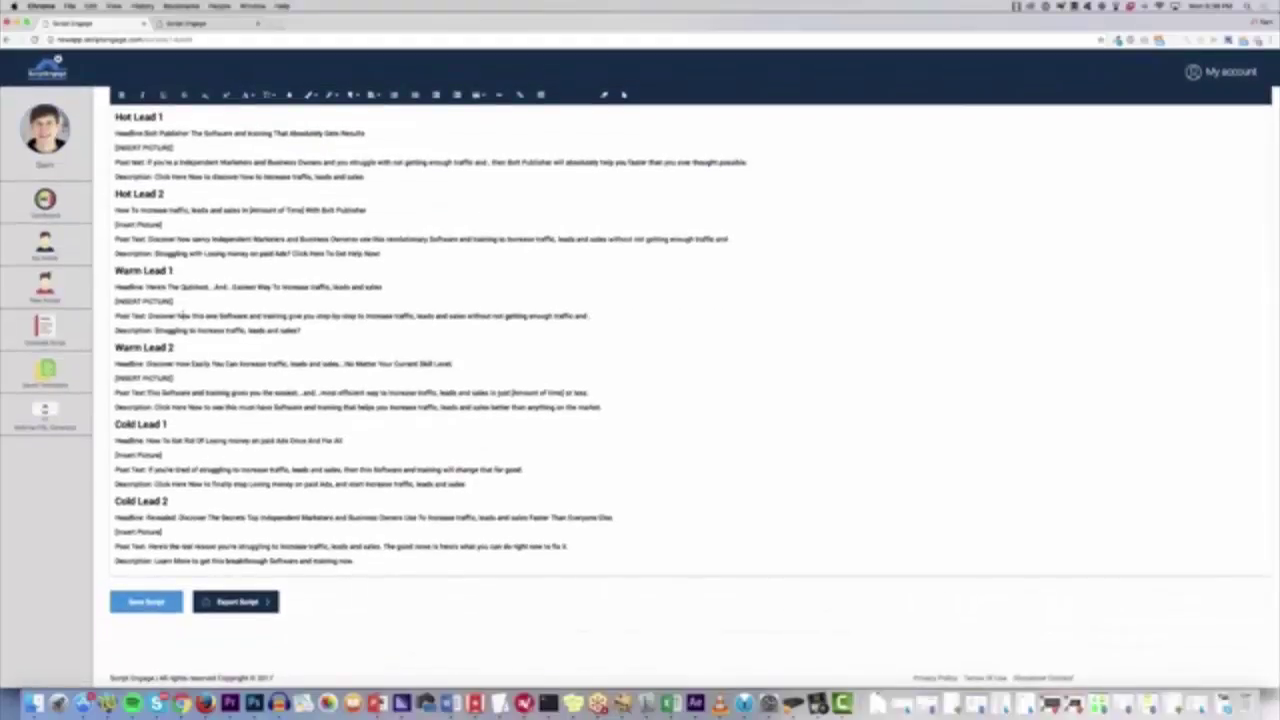
pyautogui.scroll(3, 183, 313)
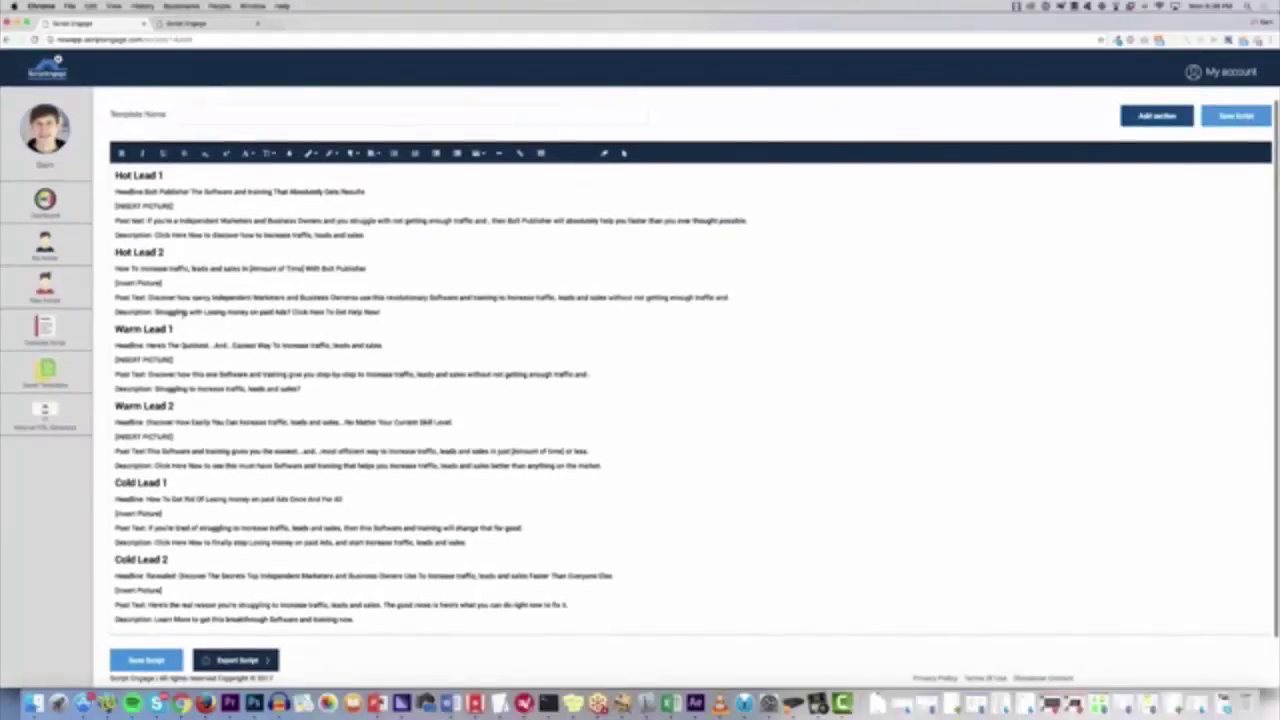
pyautogui.scroll(1, 183, 312)
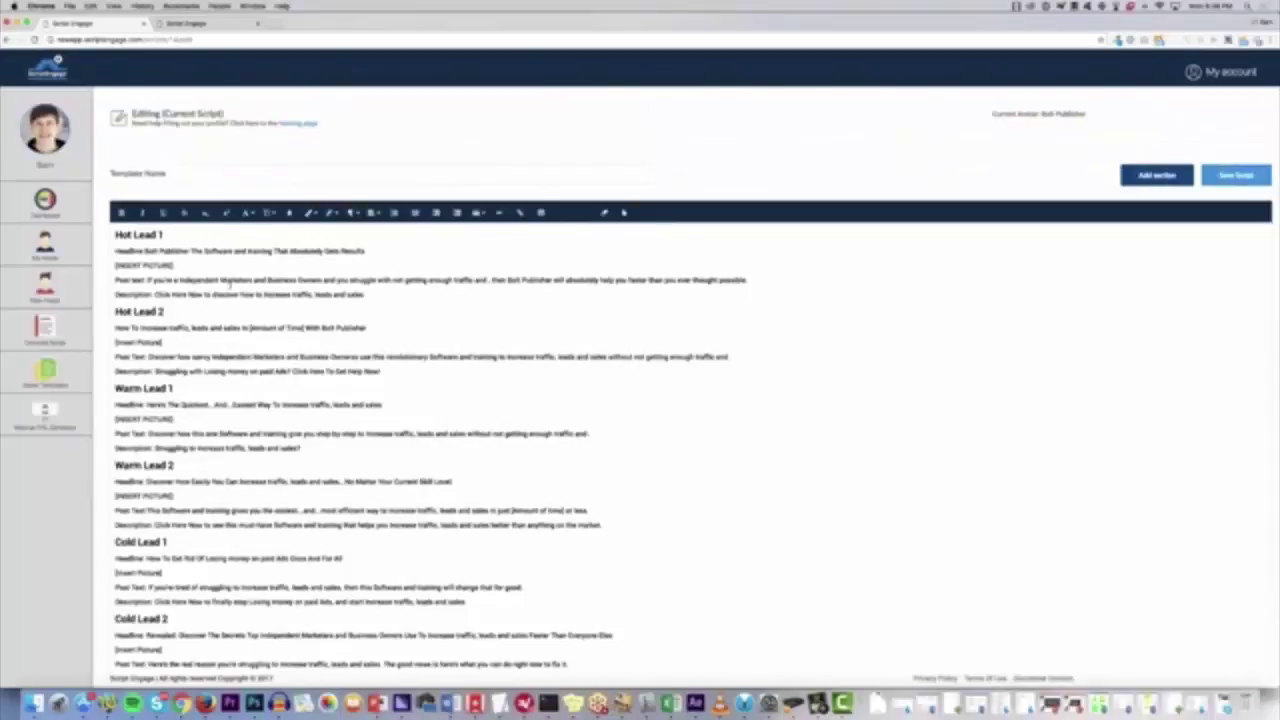
# Step: Check which avatars can be chosen for a new Affiliate Marketing script and view the full list of avatars
pyautogui.click(78, 339)
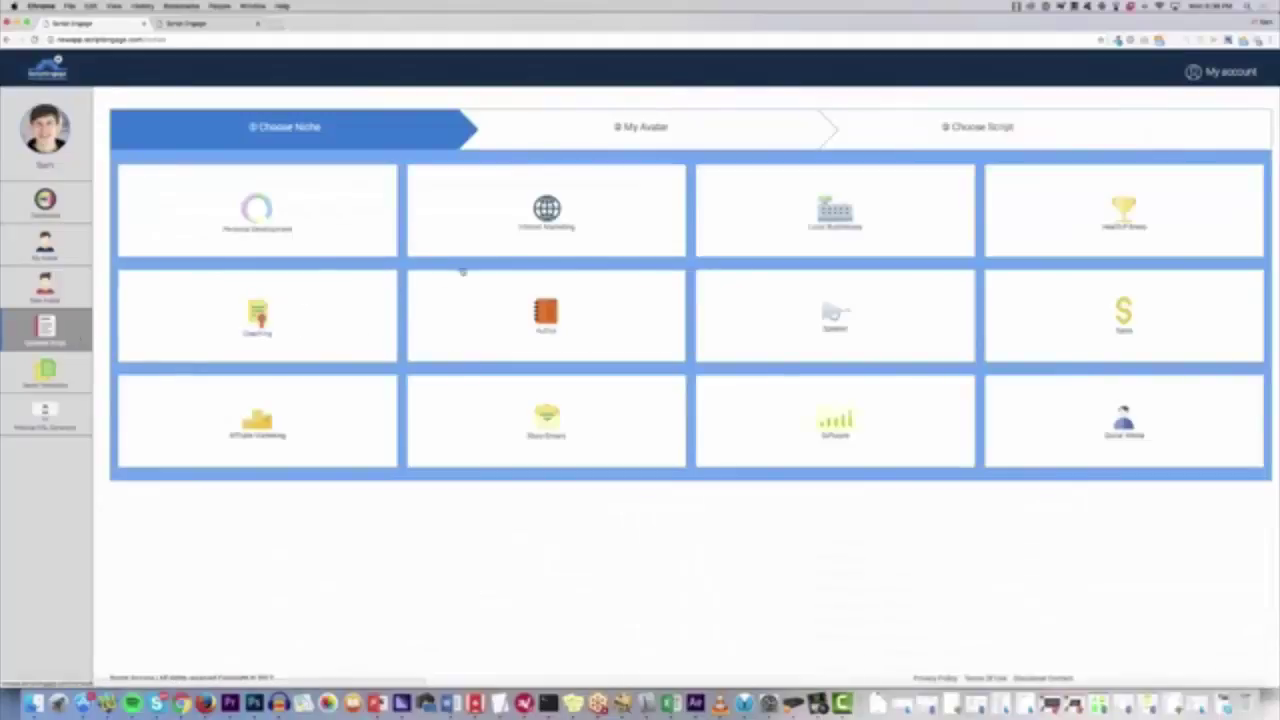
pyautogui.click(304, 412)
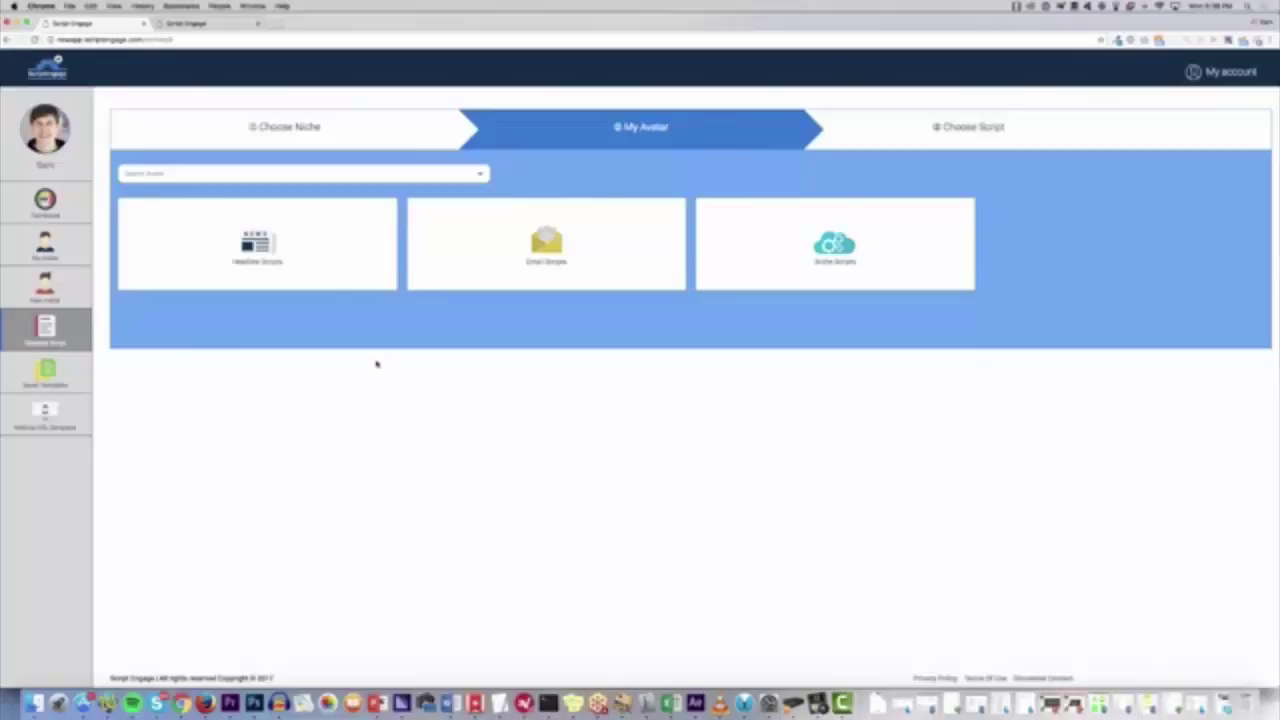
pyautogui.click(319, 175)
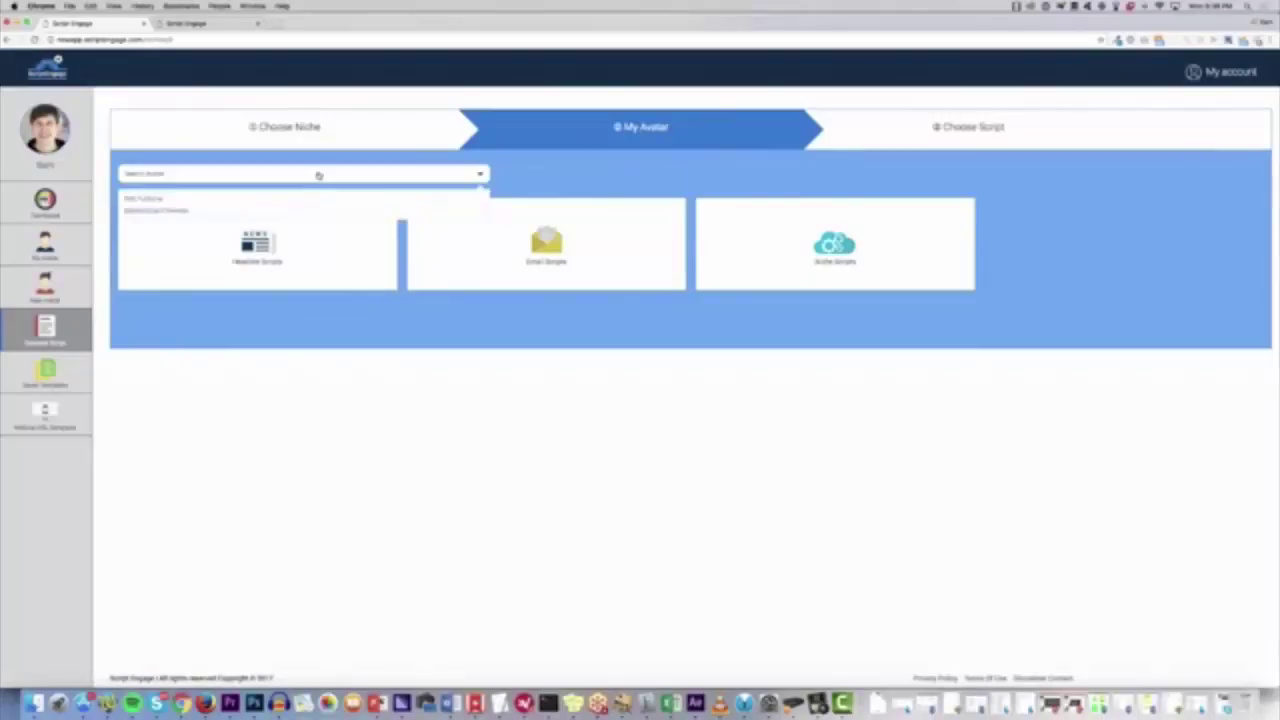
pyautogui.click(319, 175)
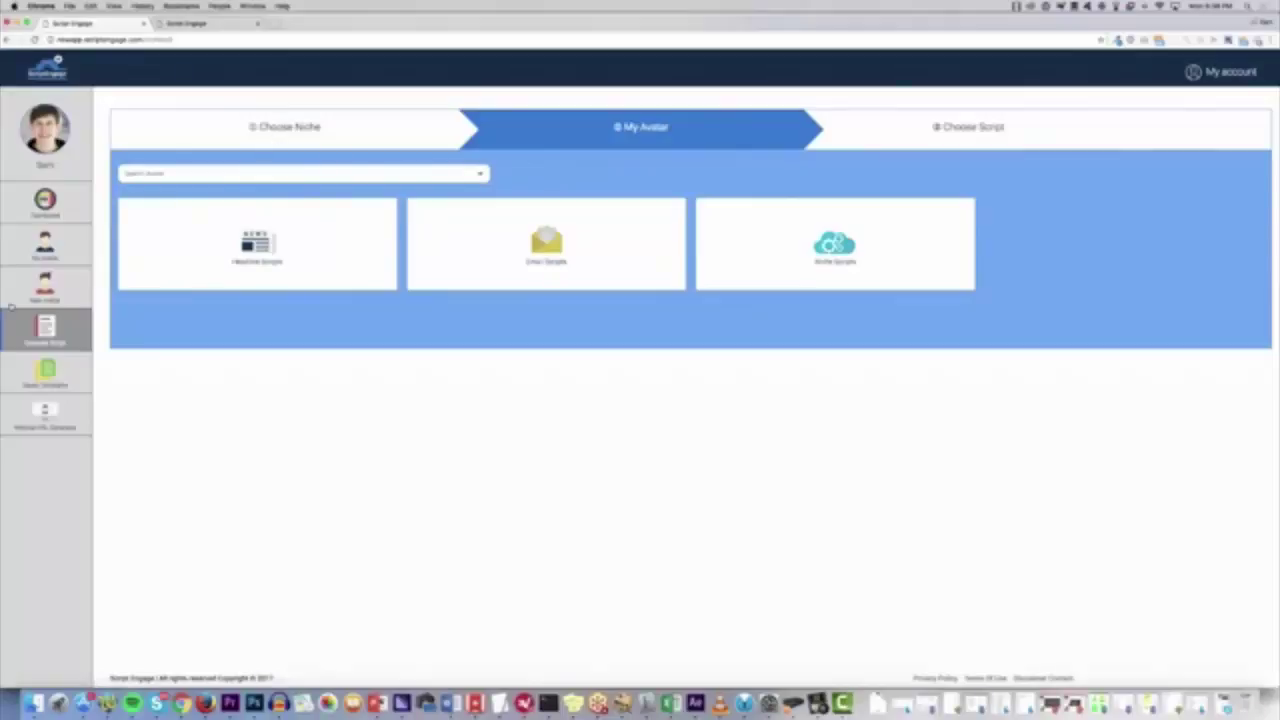
pyautogui.click(197, 288)
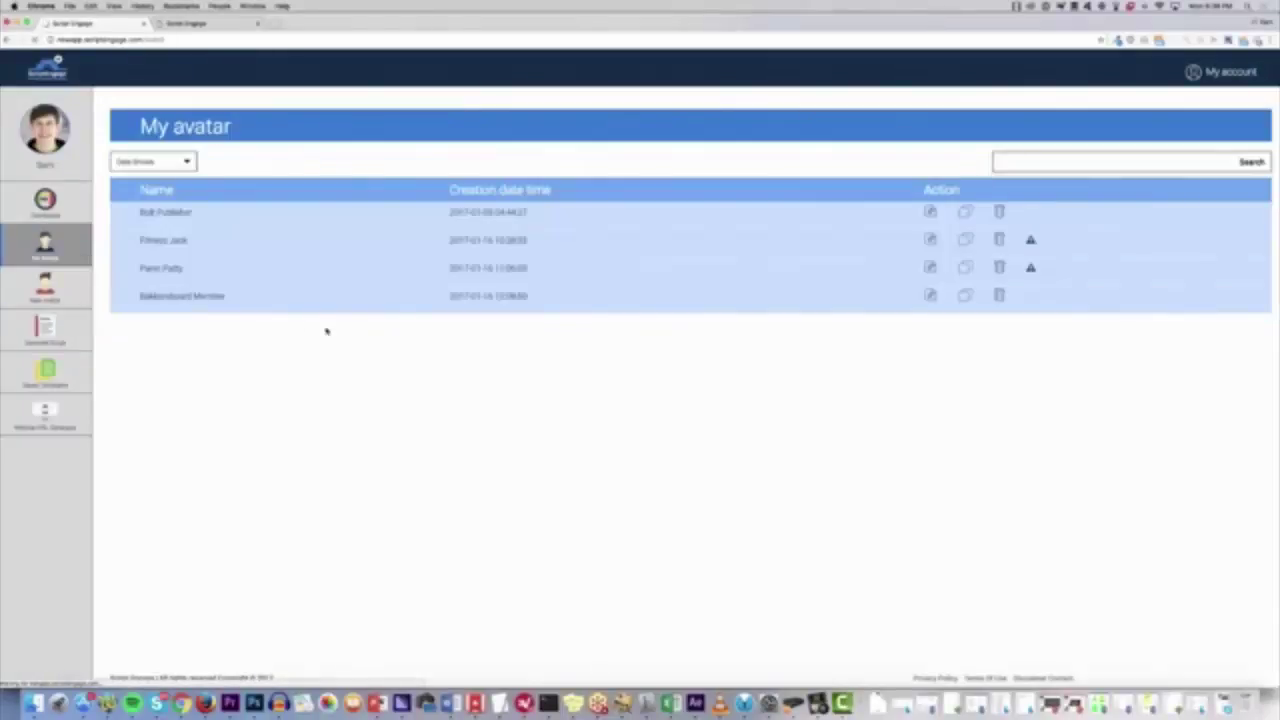
# Step: Return to the dashboard and stop the Skype screen sharing
pyautogui.click(78, 216)
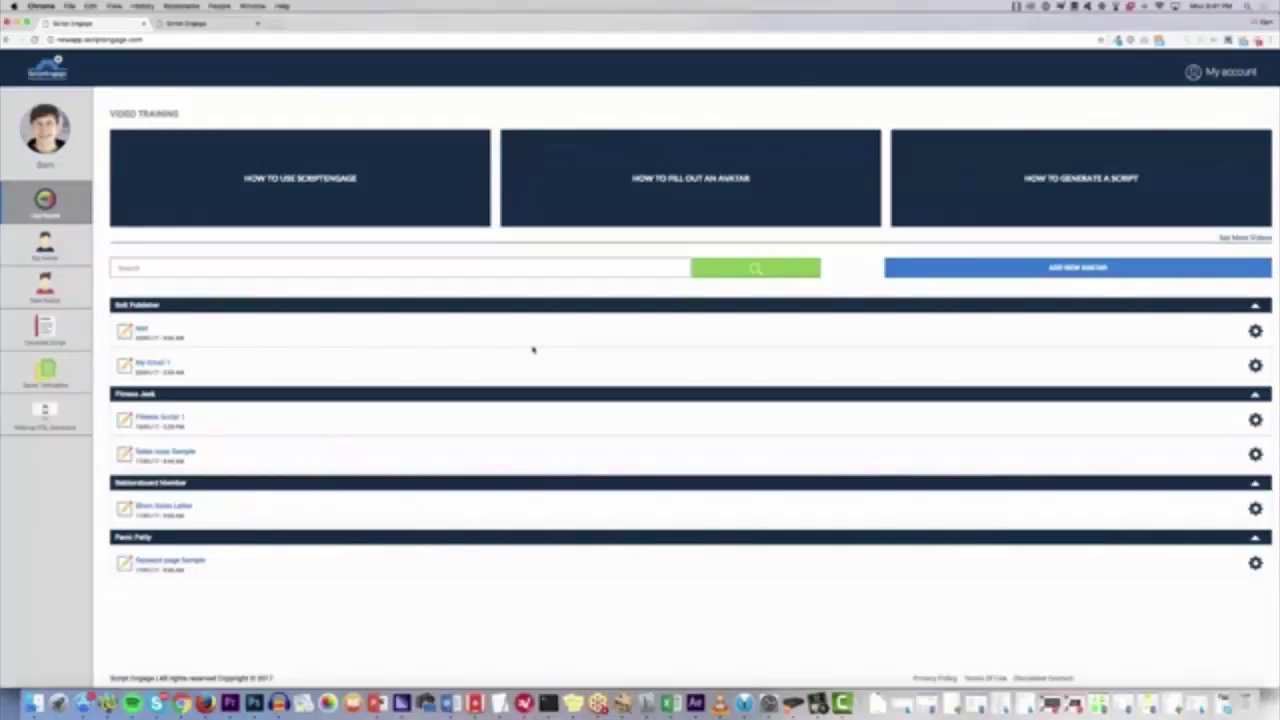
pyautogui.click(1135, 6)
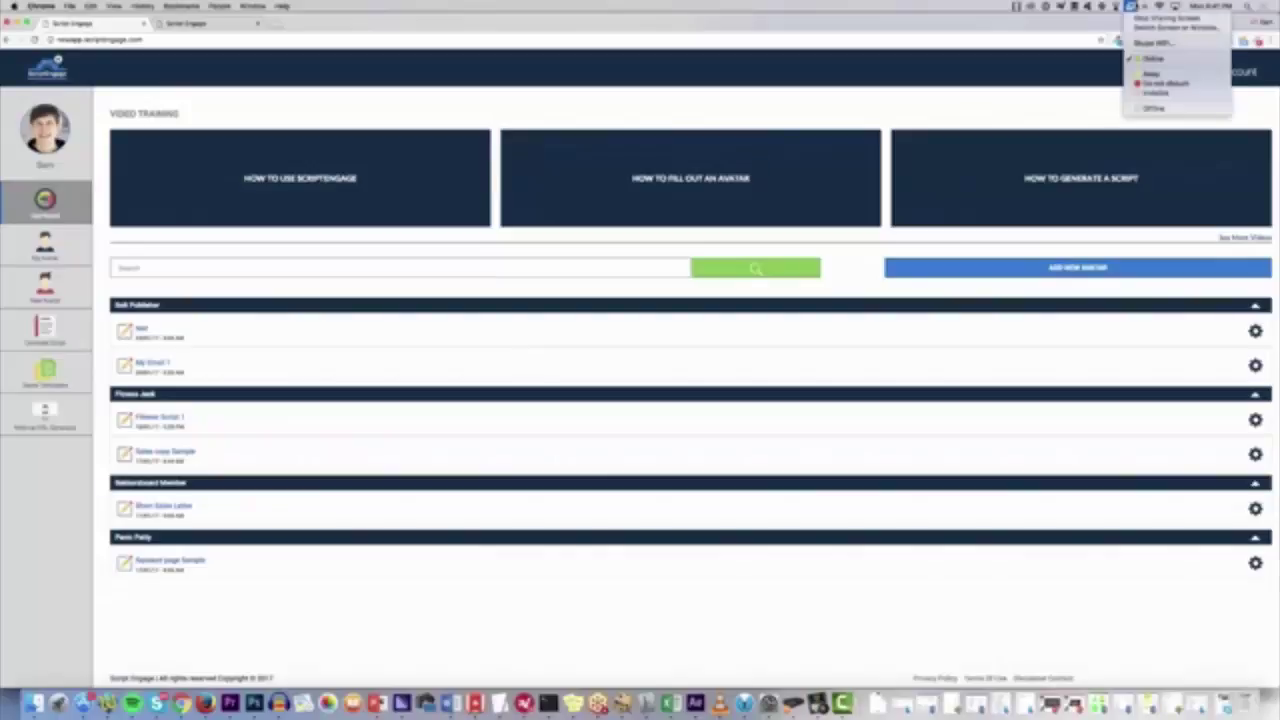
pyautogui.click(1140, 17)
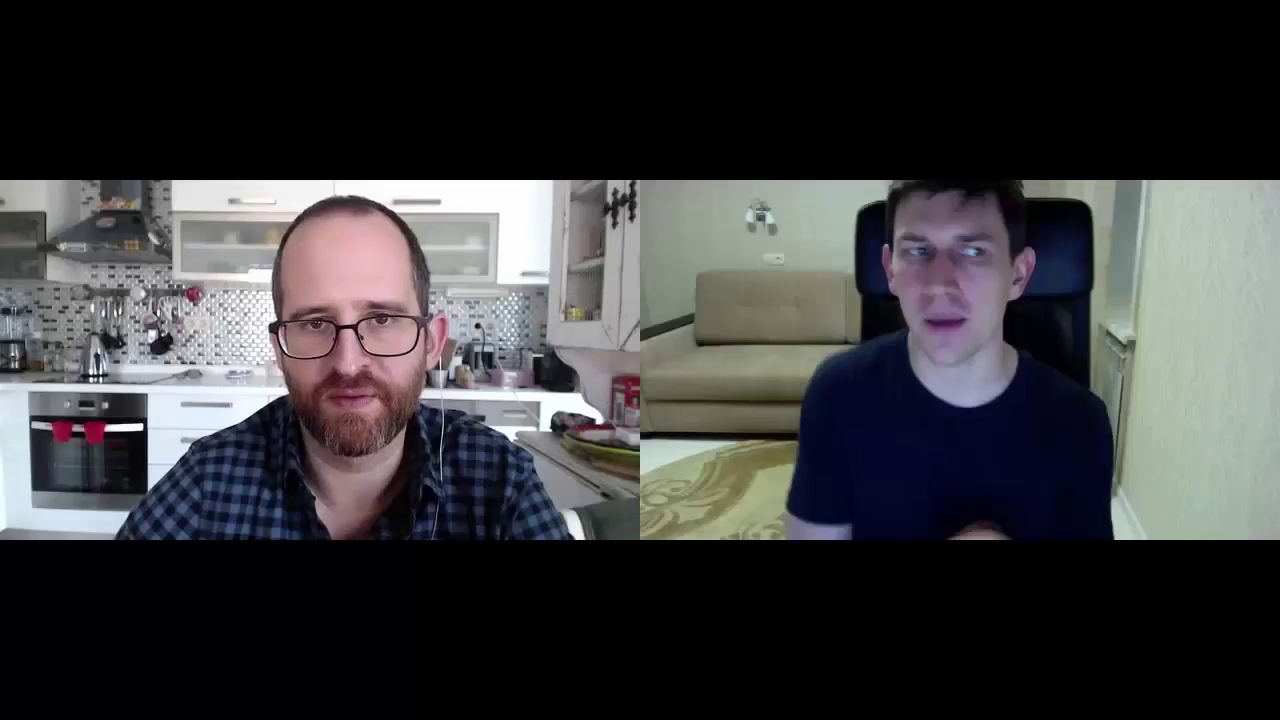